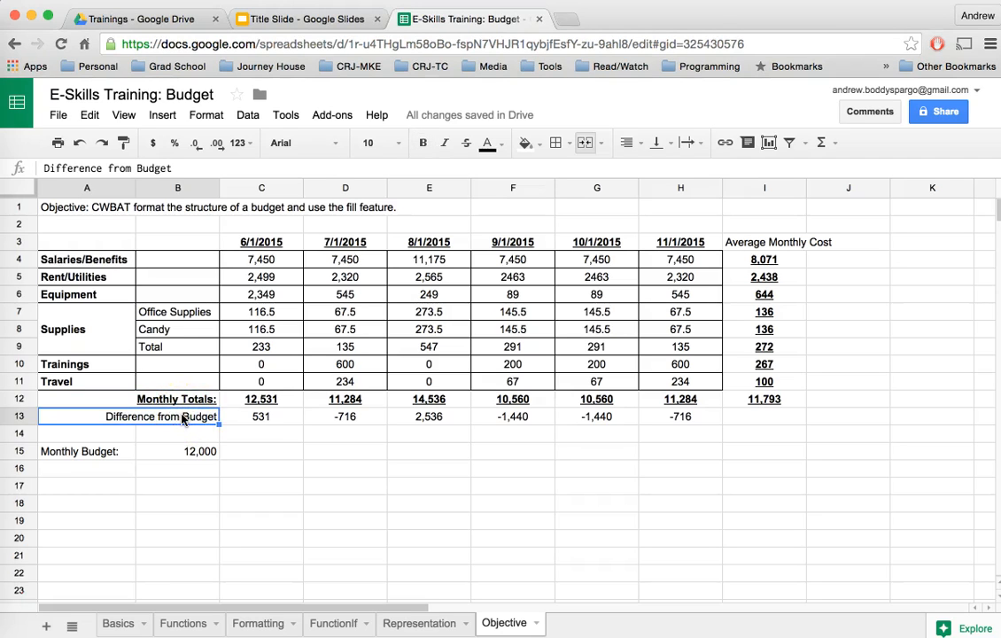
Inspect the Salaries/Benefits average formula in I4 on the Objective sheet, and open the Functions sheet.
{"action": "left_click", "coordinate": [732, 259]}
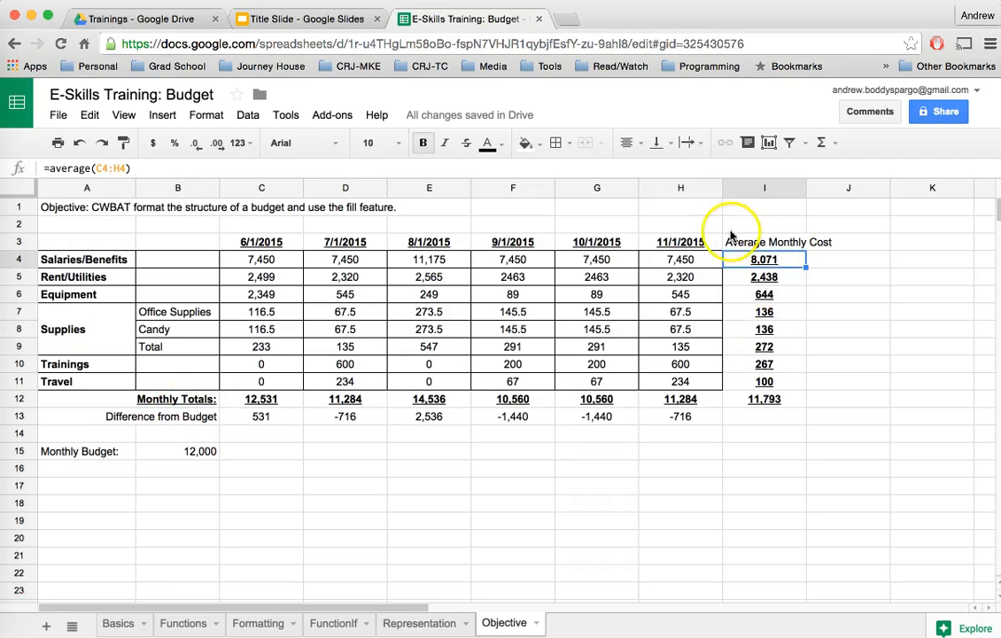
{"action": "left_click", "coordinate": [700, 225]}
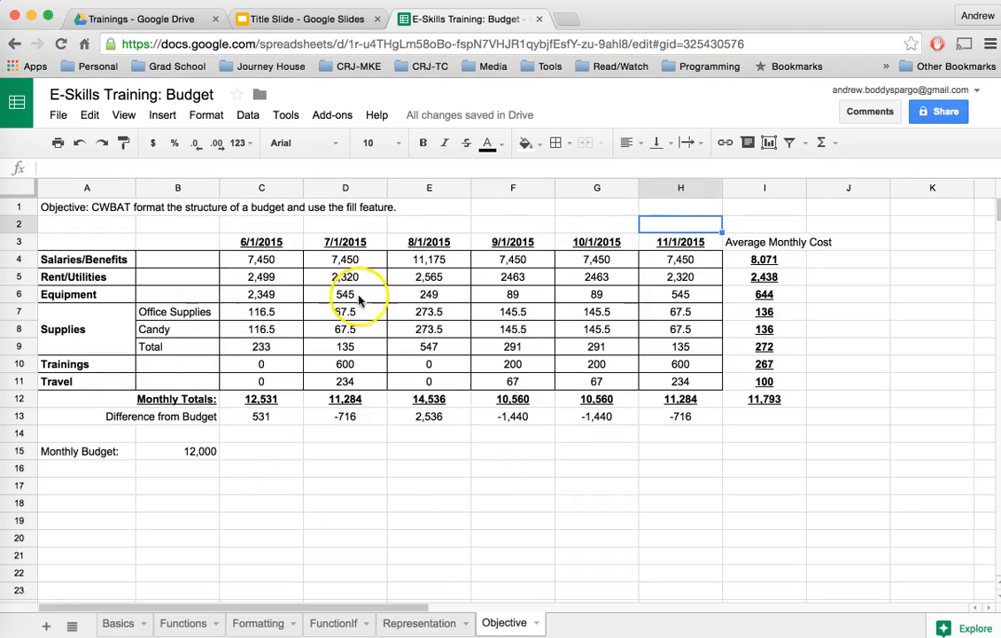
{"action": "left_click", "coordinate": [186, 624]}
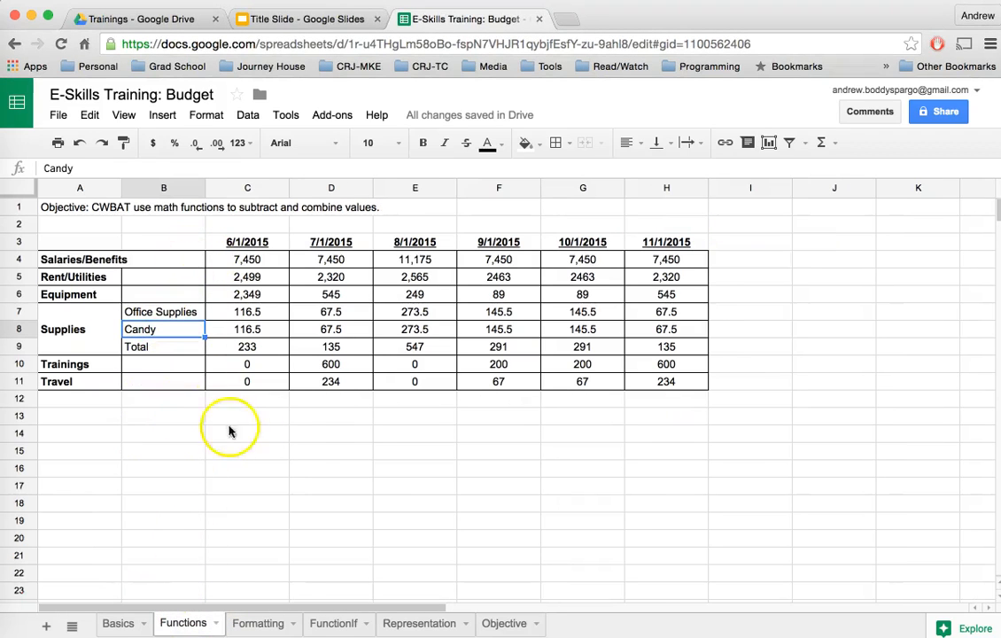
Enter the plain word "text" in the empty cell D14 and clear the cell again.
{"action": "left_click", "coordinate": [302, 438]}
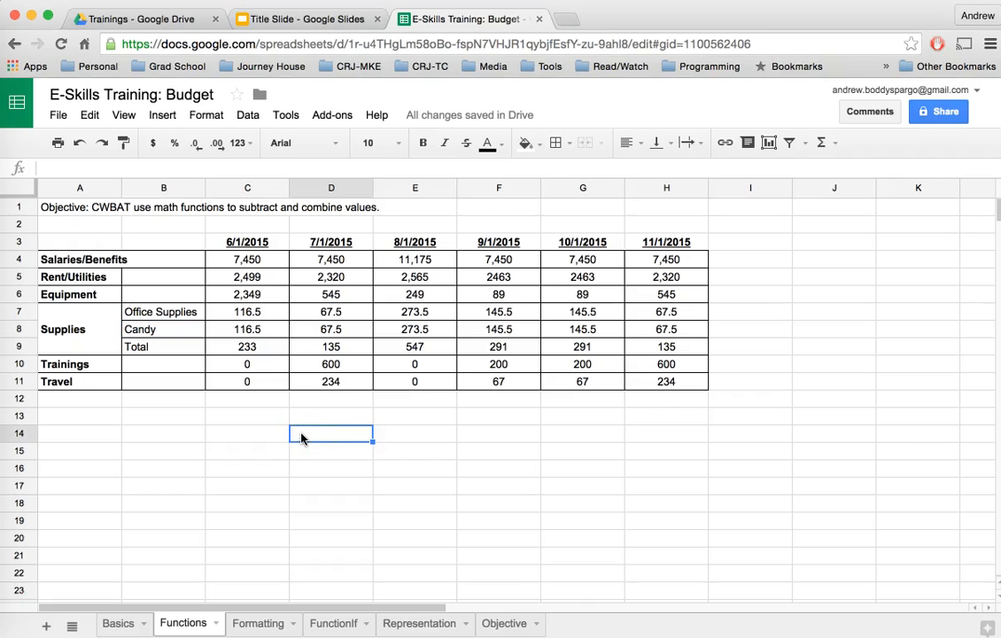
{"action": "type", "text": "text"}
{"action": "key", "text": "Return"}
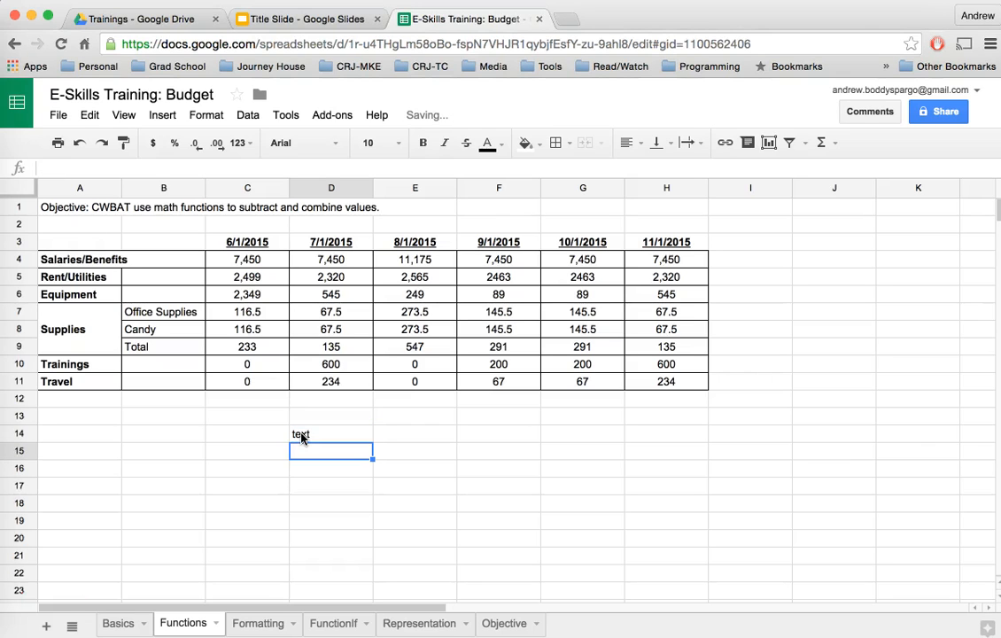
{"action": "left_click", "coordinate": [301, 436]}
{"action": "key", "text": "Delete"}
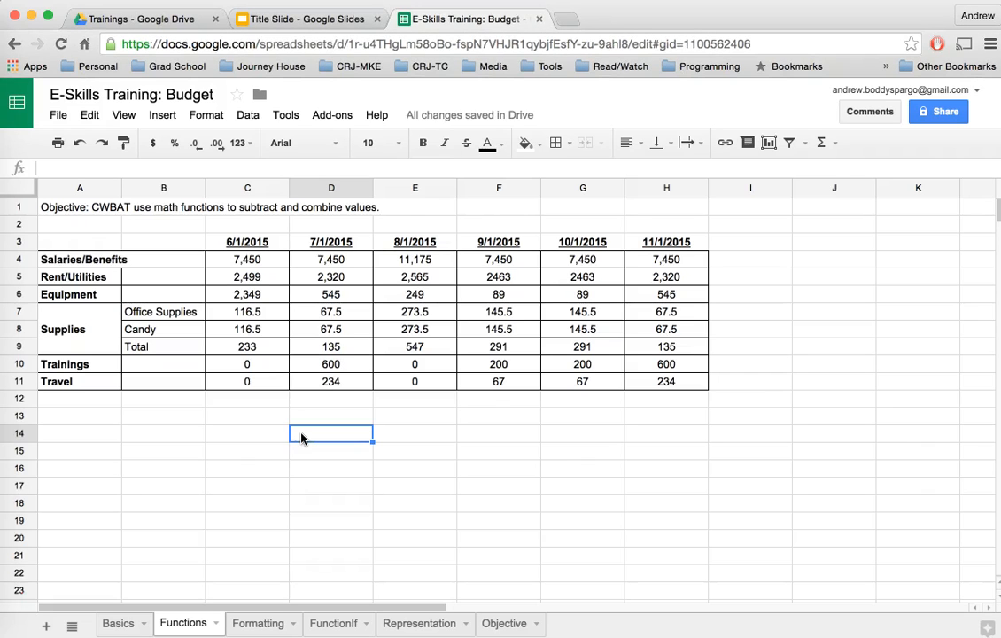
Enter the formula =6+6 in cell D14 and reselect the cell to inspect its formula.
{"action": "type", "text": "="}
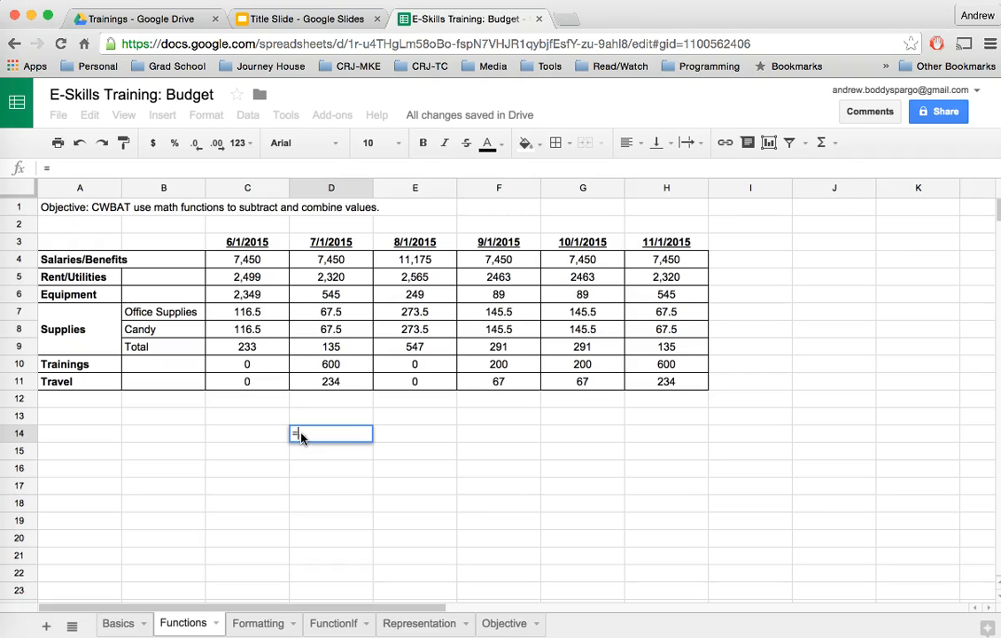
{"action": "type", "text": "6+6"}
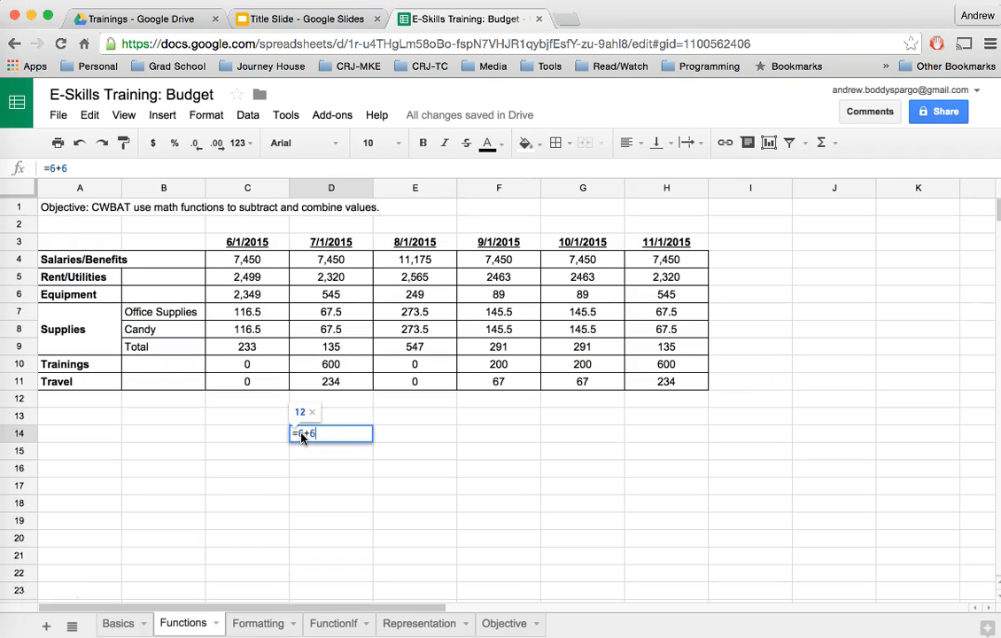
{"action": "key", "text": "Return"}
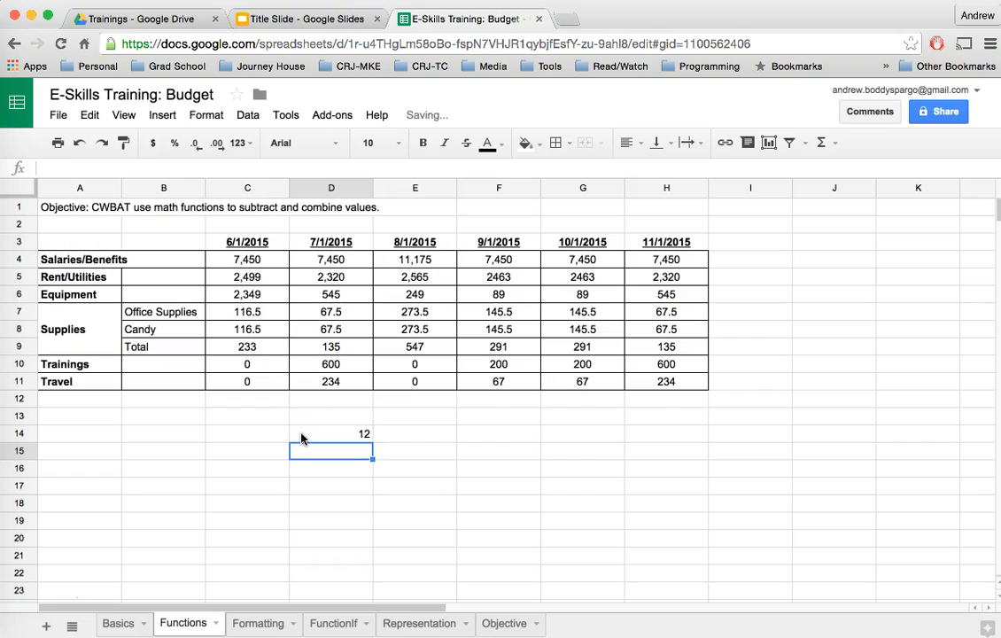
{"action": "left_click", "coordinate": [301, 435]}
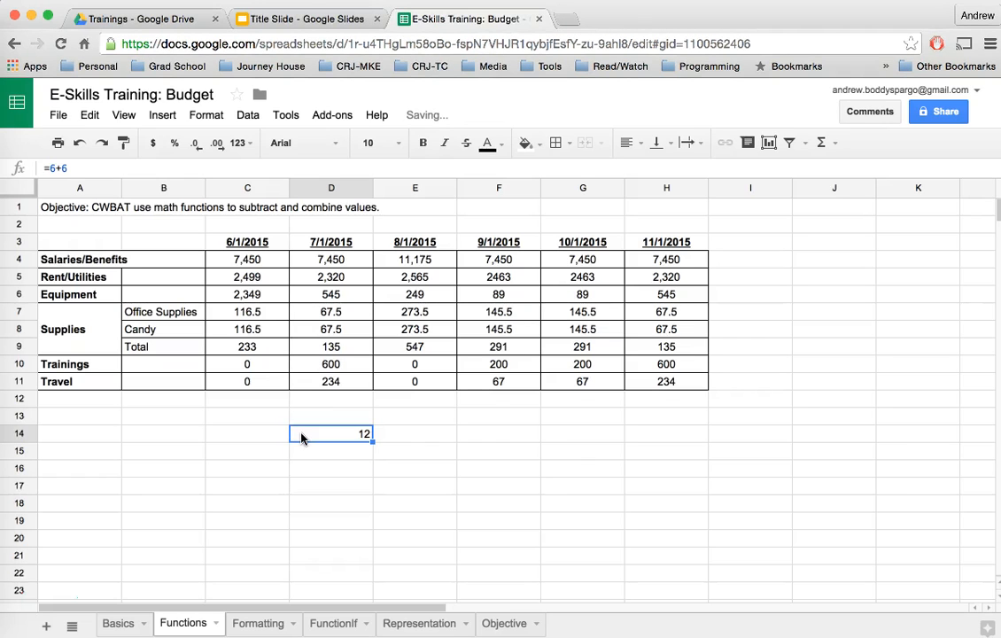
{"action": "left_click", "coordinate": [124, 168]}
{"action": "double_click", "coordinate": [396, 439]}
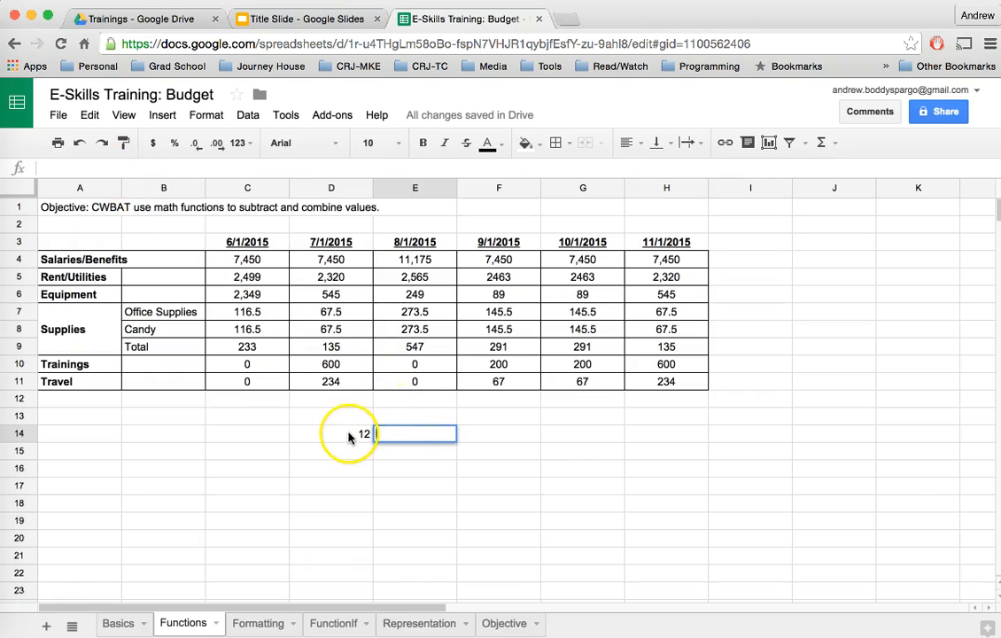
Replace the formula in D14 with =(8+8)/2, and clear the cell once it has been evaluated.
{"action": "left_click", "coordinate": [363, 432]}
{"action": "left_click", "coordinate": [79, 166]}
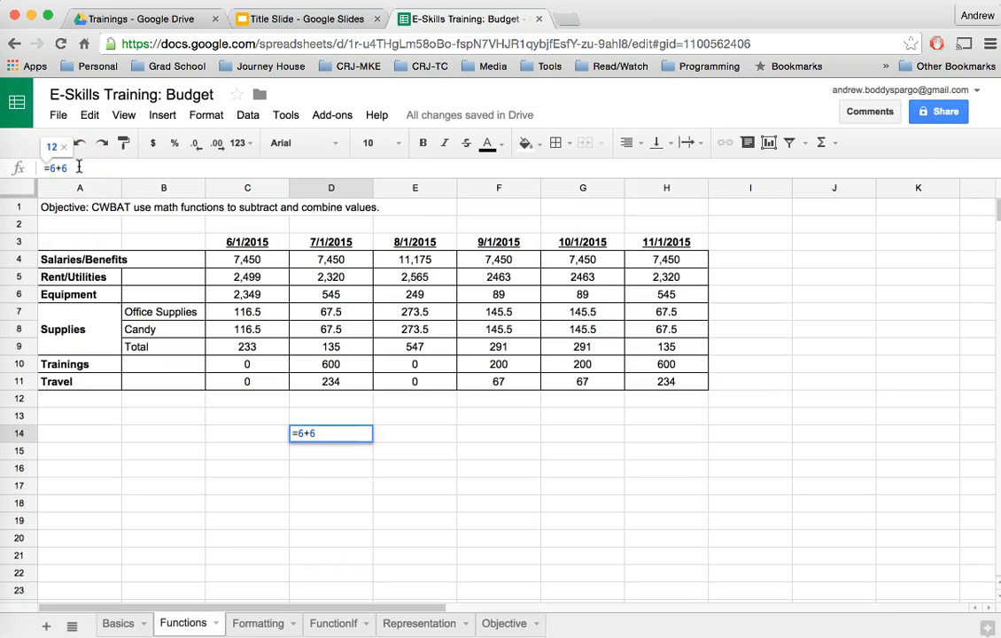
{"action": "key", "text": "BackSpace"}
{"action": "key", "text": "BackSpace"}
{"action": "key", "text": "BackSpace"}
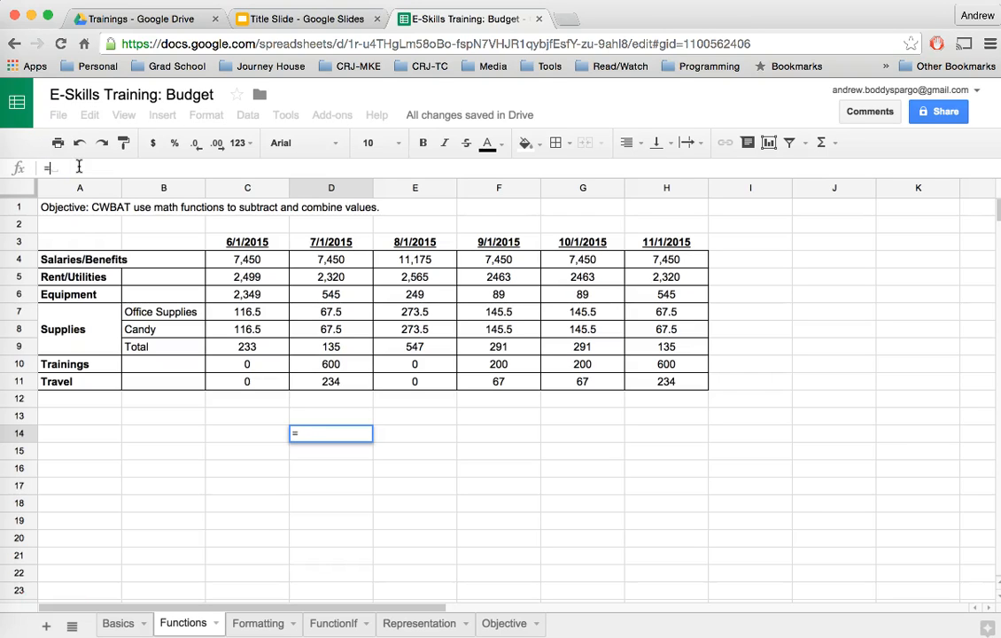
{"action": "type", "text": "("}
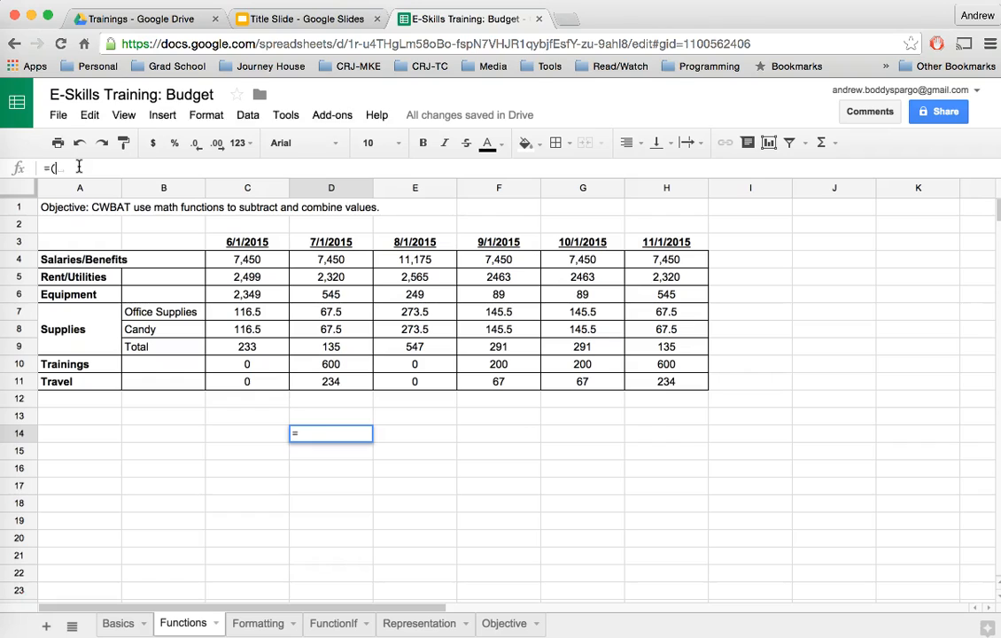
{"action": "type", "text": "8+"}
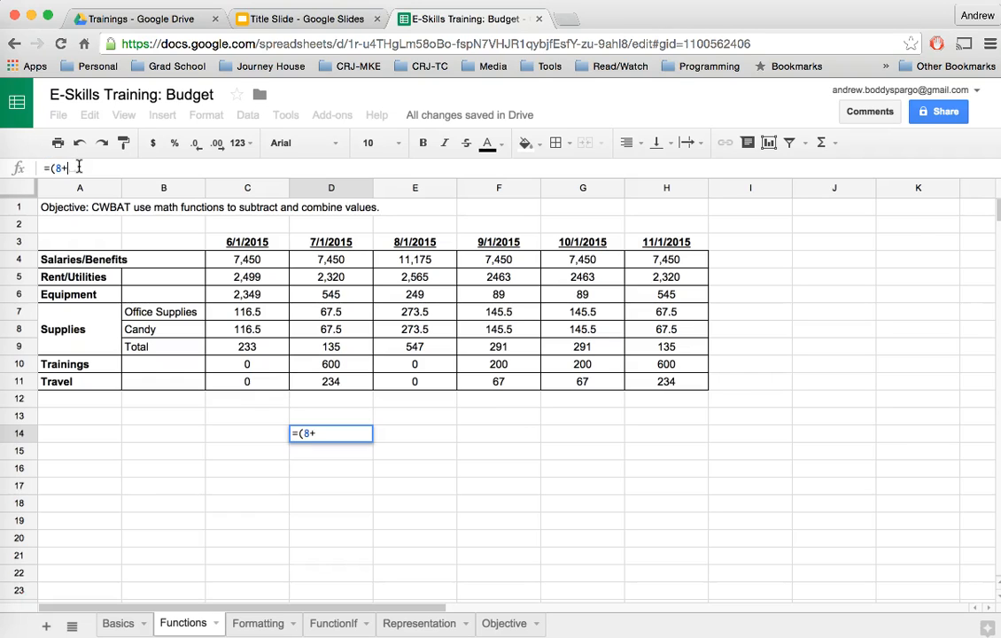
{"action": "type", "text": "8)/2"}
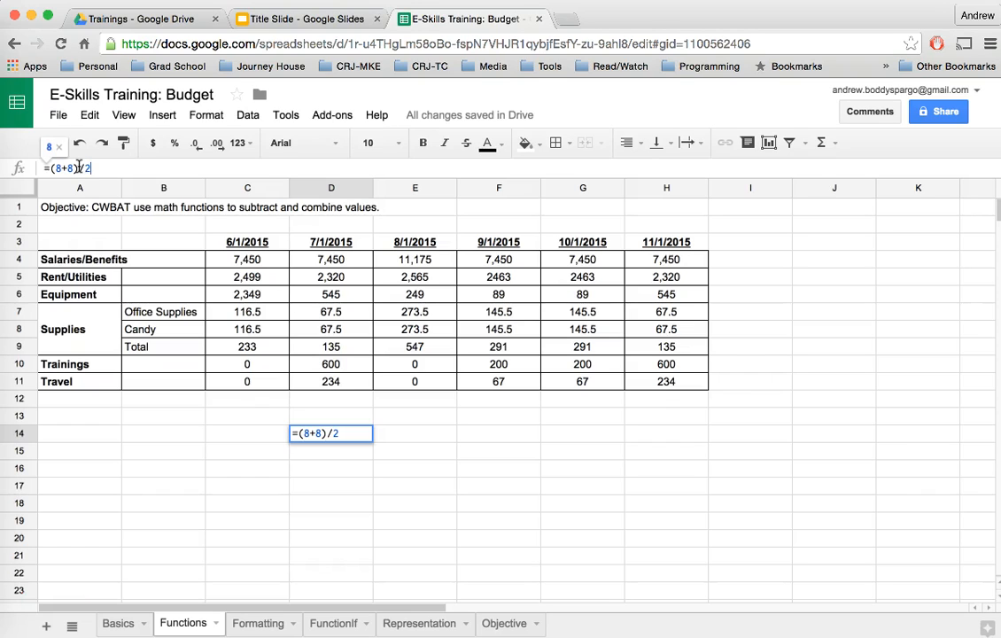
{"action": "key", "text": "Return"}
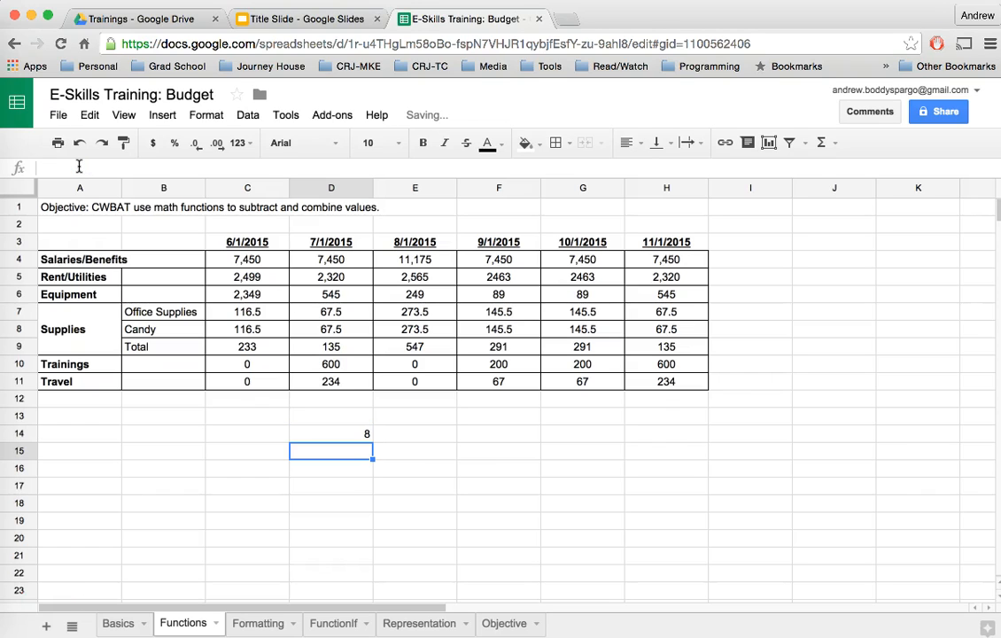
{"action": "key", "text": "Up"}
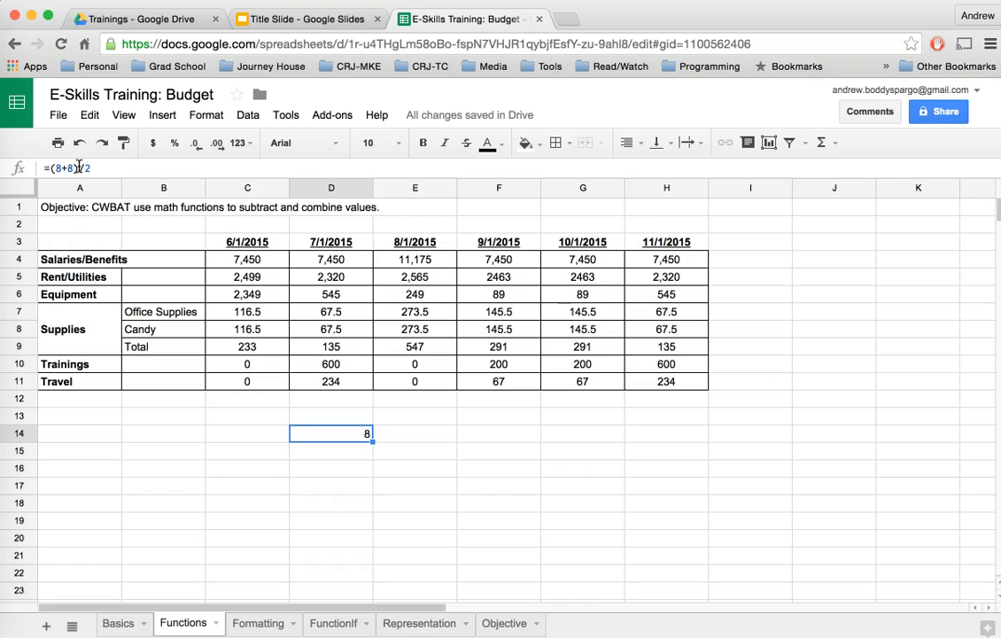
{"action": "key", "text": "Delete"}
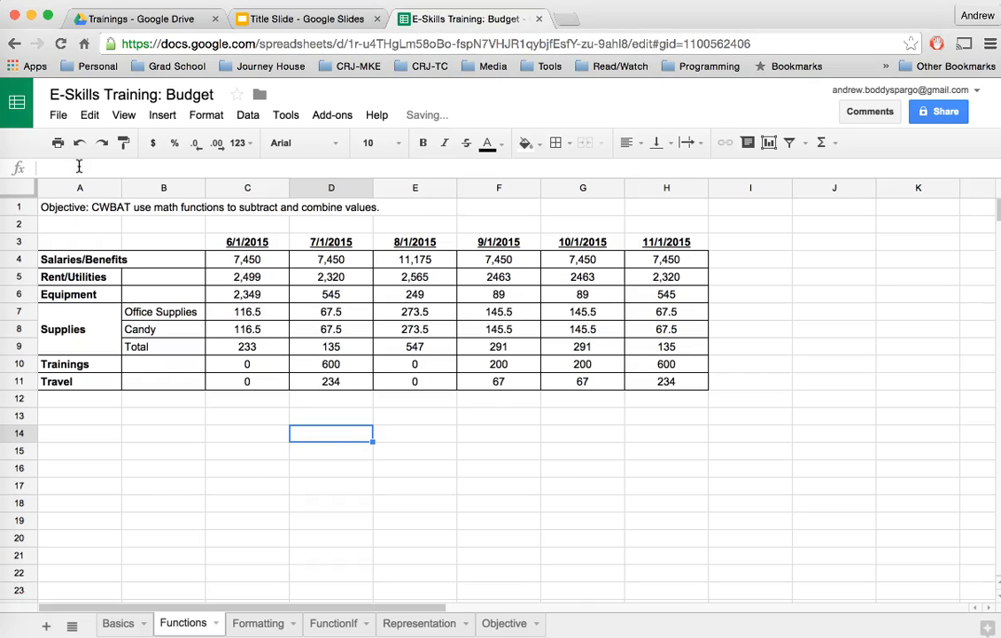
Add the 6/1/2015 Salaries/Benefits and Rent/Utilities in D14 with the formula =C4+C5, and clear the cell again.
{"action": "type", "text": "="}
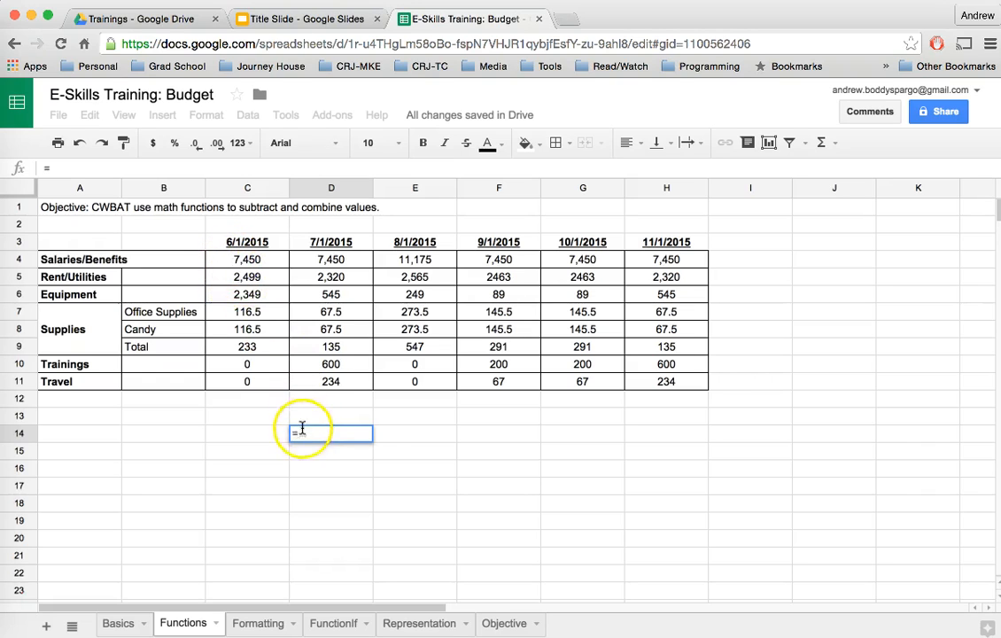
{"action": "mouse_move", "coordinate": [297, 431]}
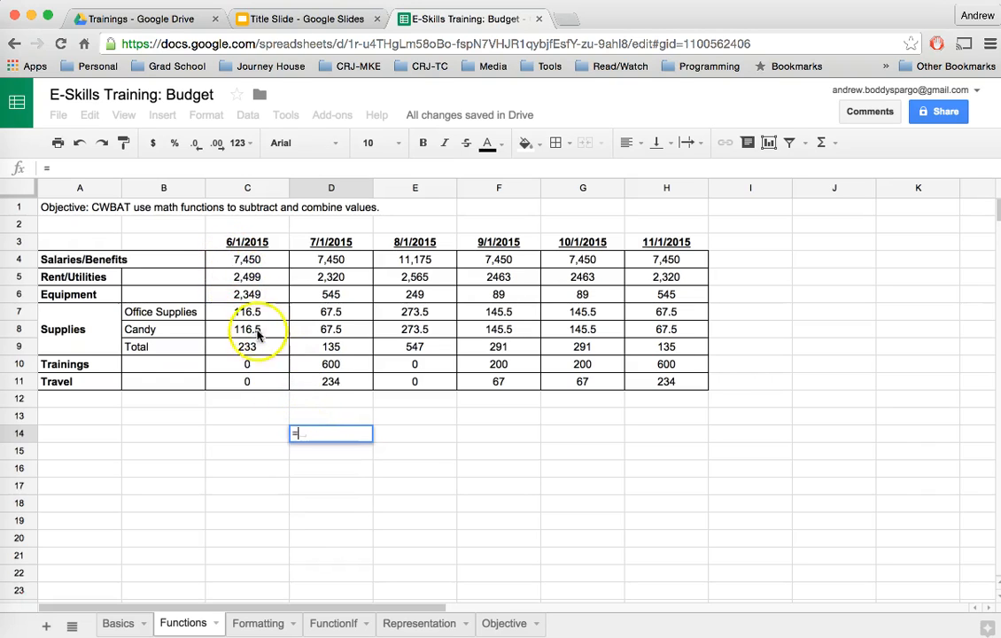
{"action": "left_click", "coordinate": [235, 264]}
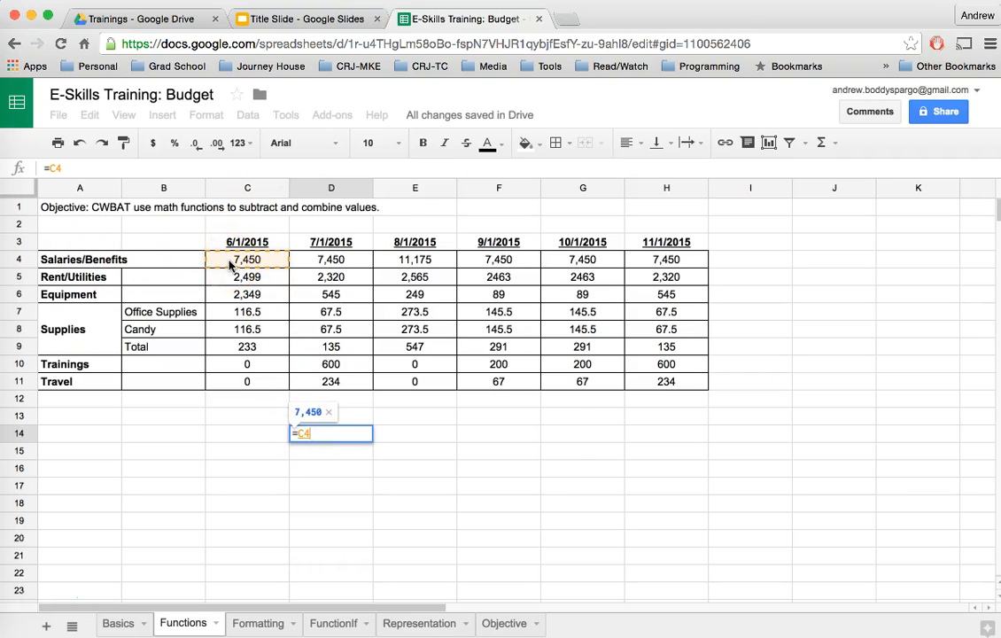
{"action": "type", "text": "+"}
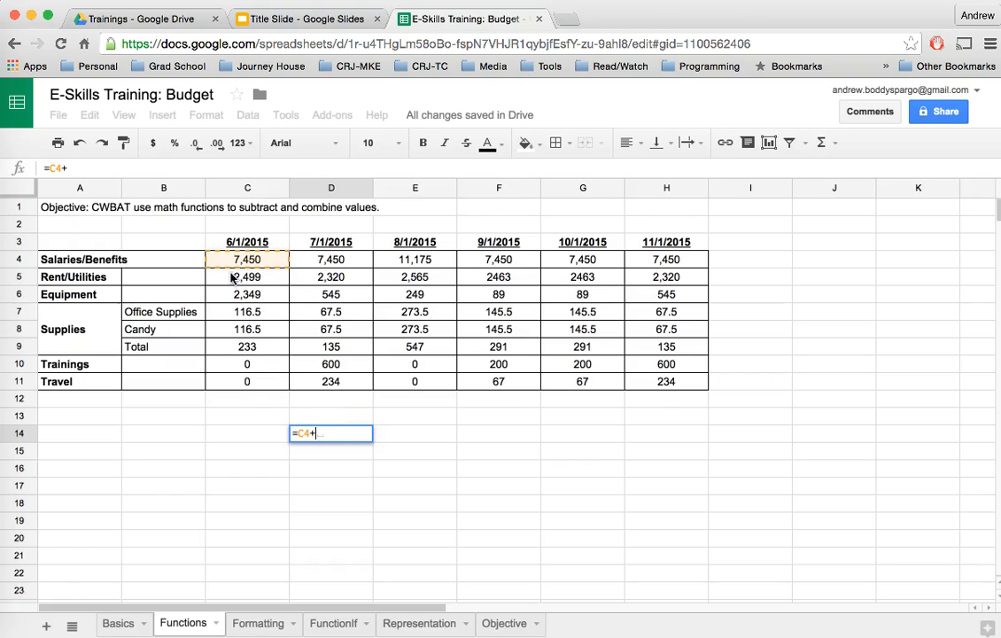
{"action": "left_click", "coordinate": [233, 280]}
{"action": "left_click", "coordinate": [234, 284]}
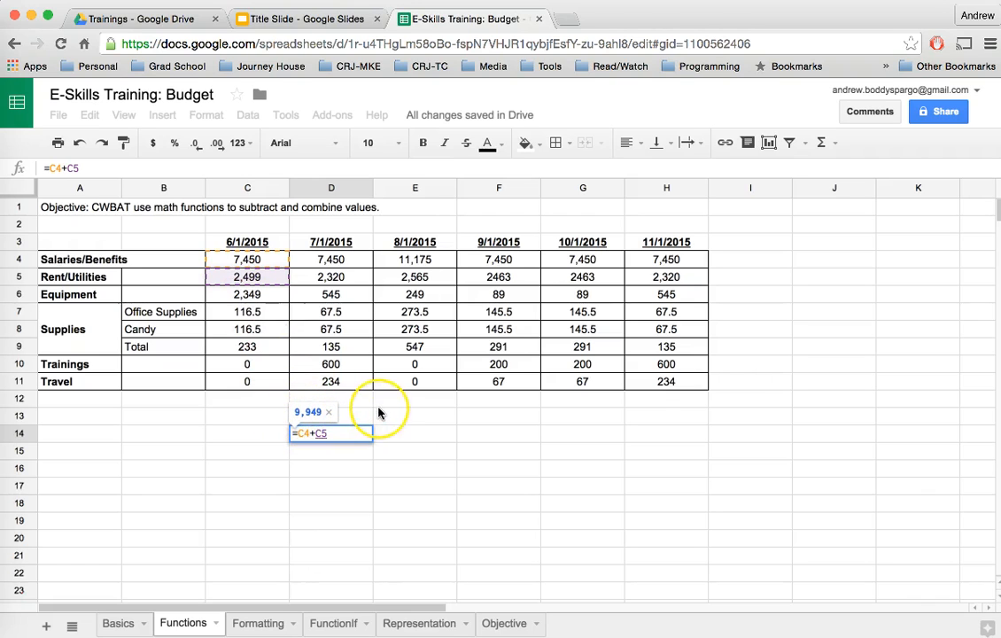
{"action": "key", "text": "Return"}
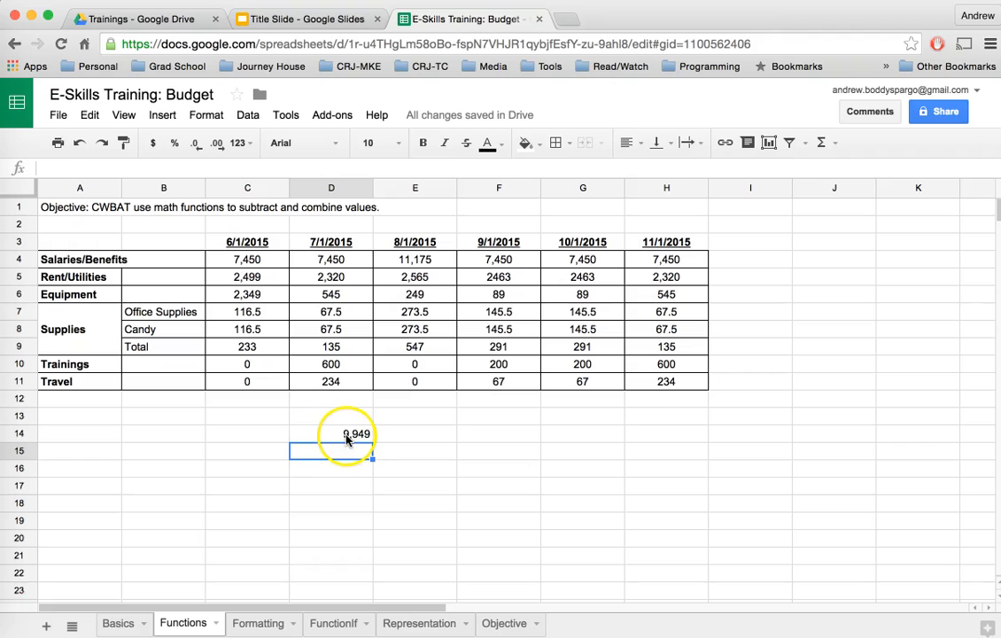
{"action": "left_click", "coordinate": [347, 438]}
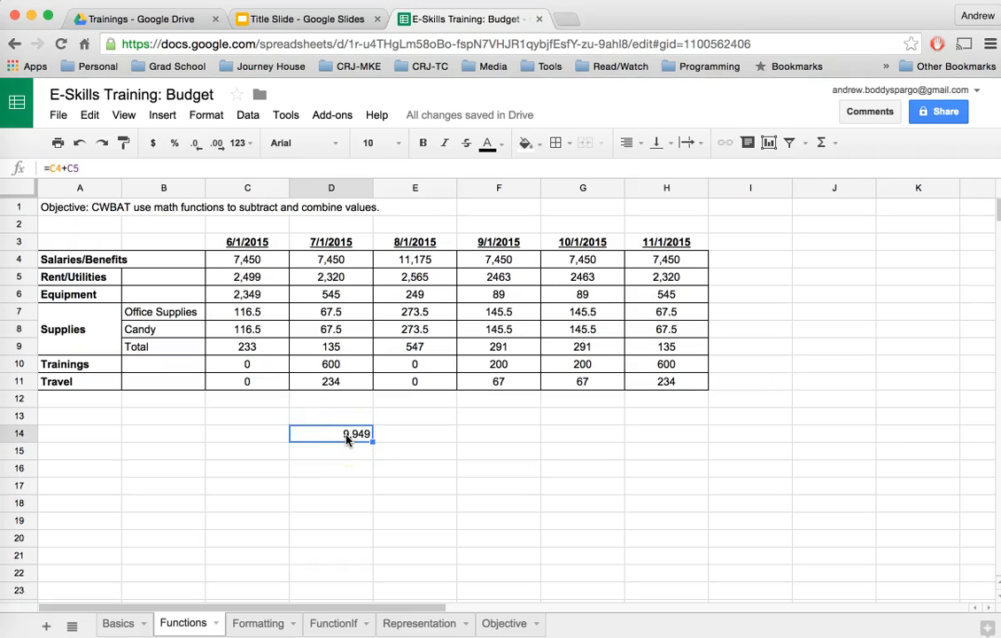
{"action": "key", "text": "Delete"}
Enter the formula =C4+C5+C6+C9+C10+C11 in cell C12 to total the 6/1/2015 expenses.
{"action": "left_click", "coordinate": [266, 398]}
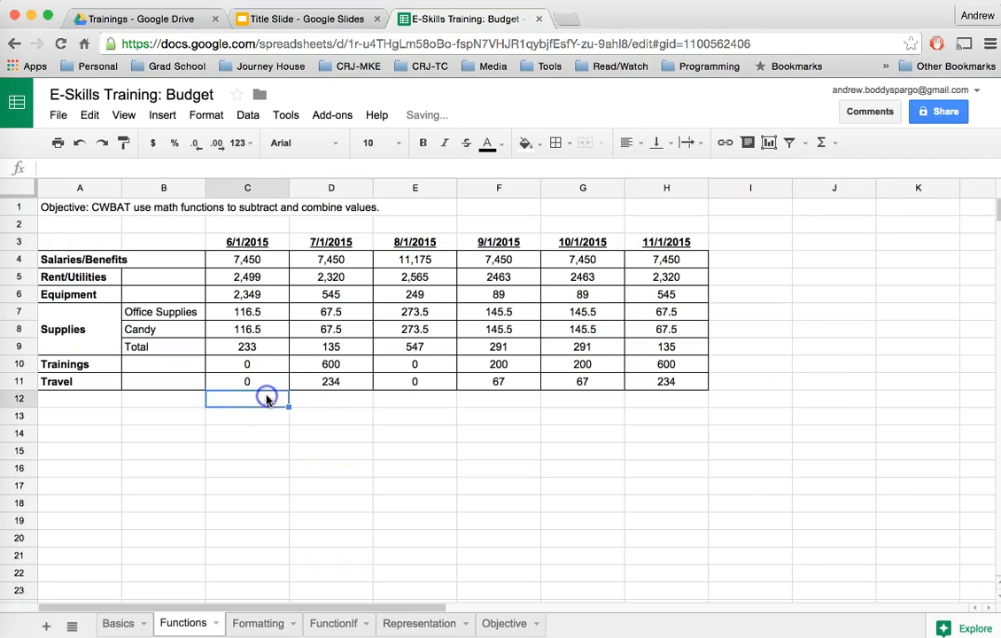
{"action": "left_click", "coordinate": [222, 403]}
{"action": "double_click", "coordinate": [221, 404]}
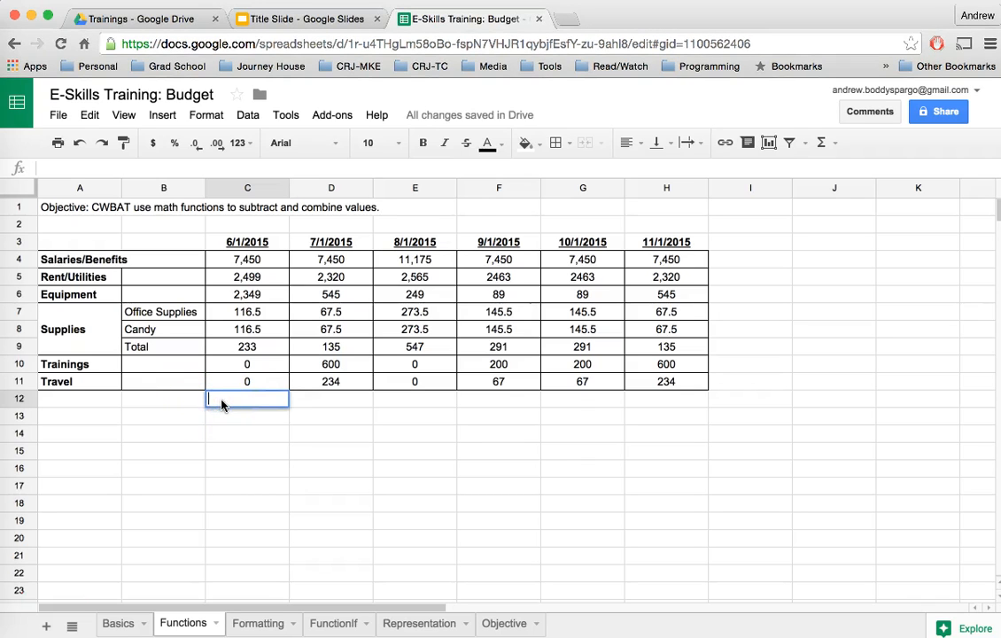
{"action": "type", "text": "="}
{"action": "left_click", "coordinate": [275, 268]}
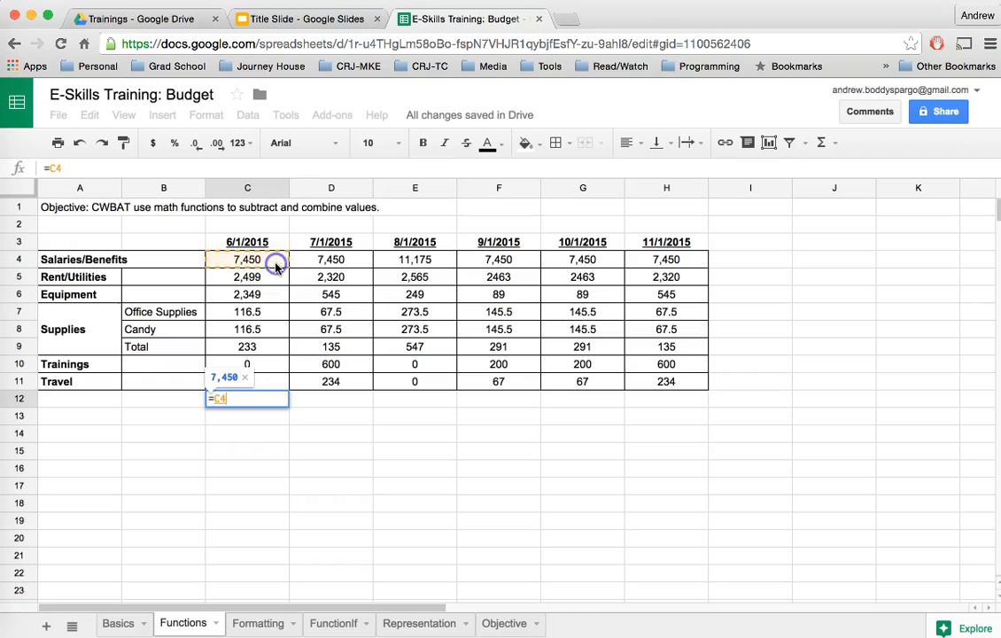
{"action": "type", "text": "+"}
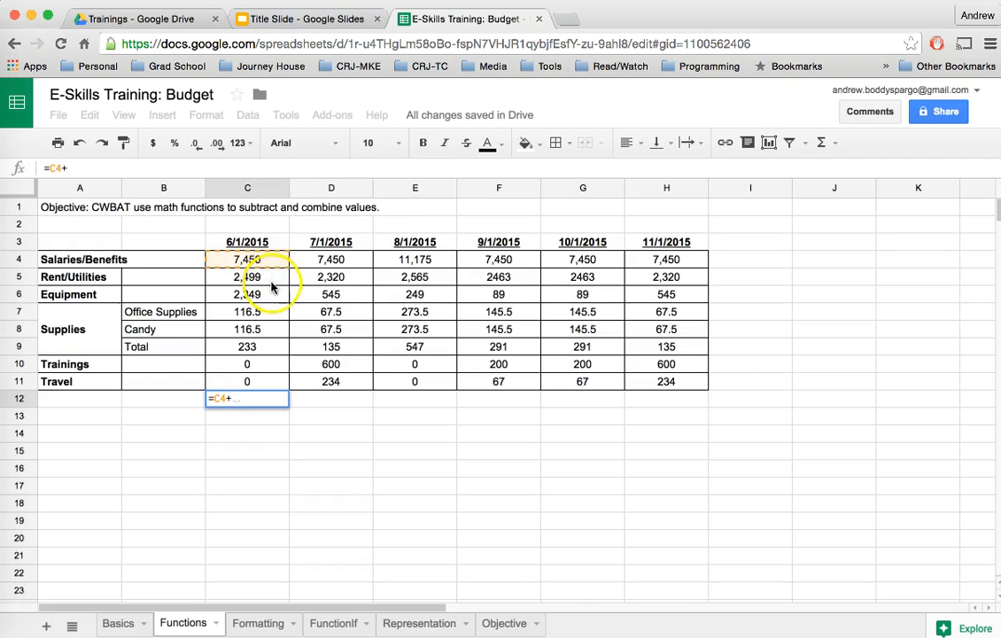
{"action": "left_click", "coordinate": [270, 280]}
{"action": "type", "text": "+"}
{"action": "left_click", "coordinate": [264, 293]}
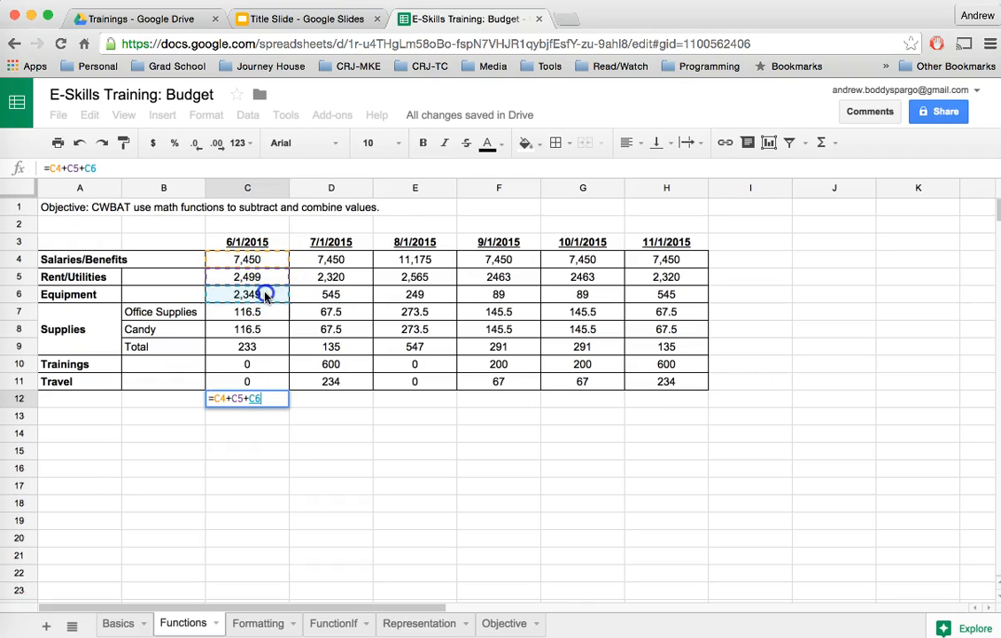
{"action": "type", "text": "+"}
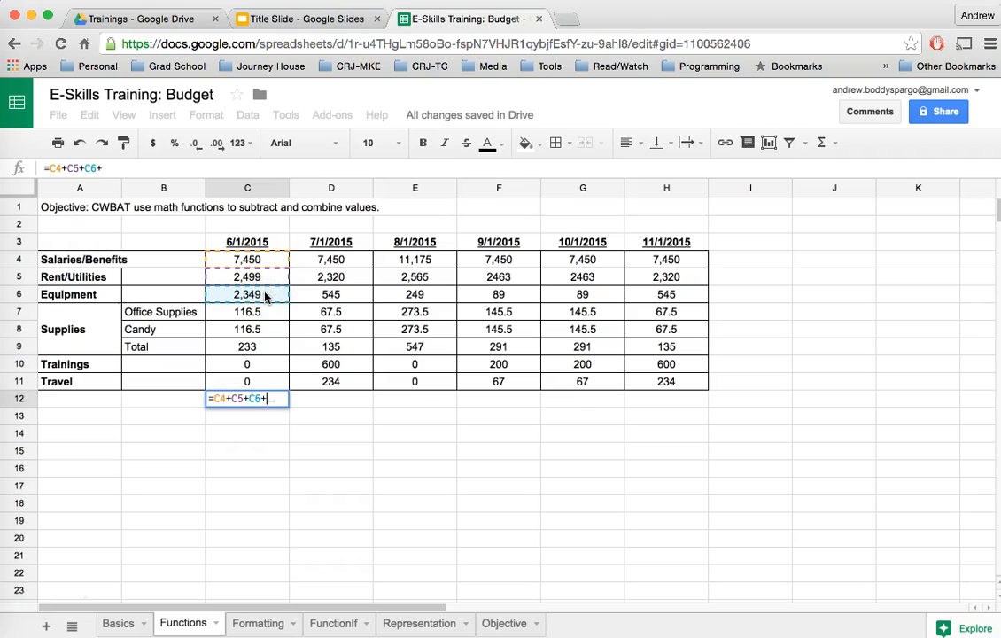
{"action": "left_click", "coordinate": [251, 346]}
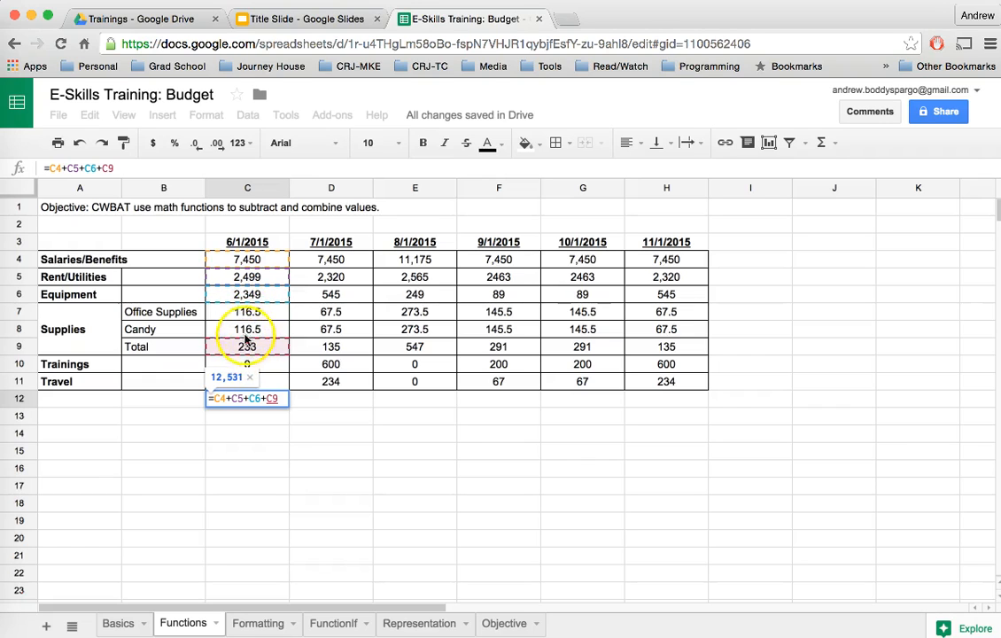
{"action": "type", "text": "+"}
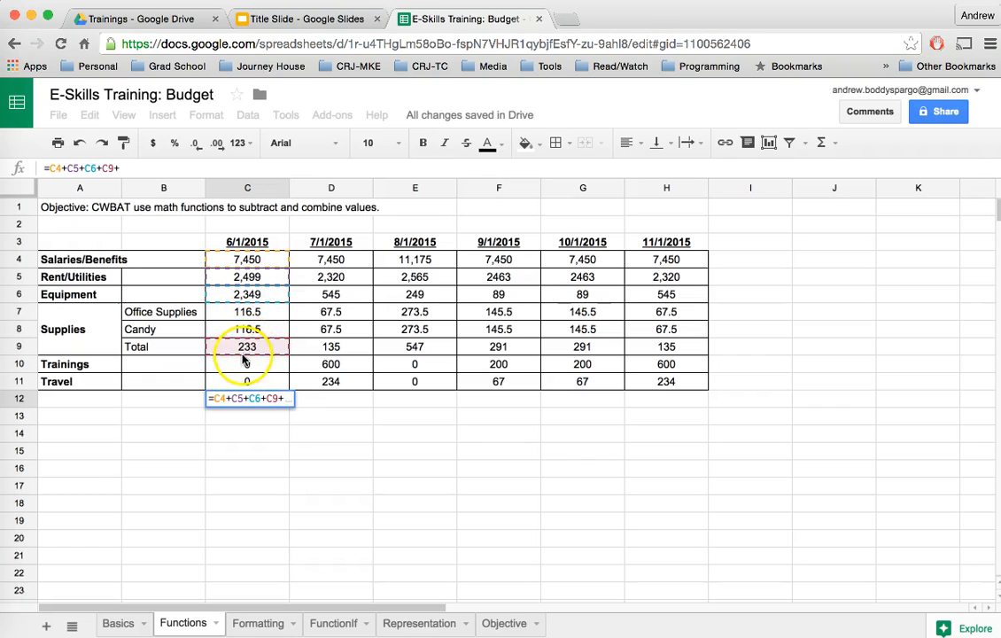
{"action": "left_click", "coordinate": [246, 359]}
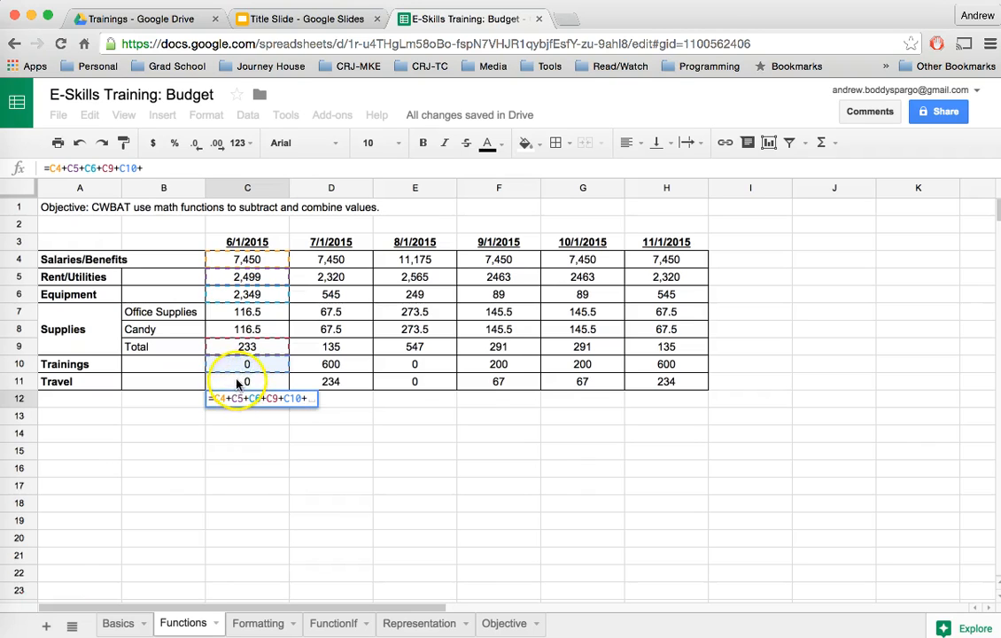
{"action": "key", "text": "Return"}
Check the cell references in the C12 formula and fill it across row 12 to H12.
{"action": "left_click", "coordinate": [268, 397]}
{"action": "left_click", "coordinate": [64, 166]}
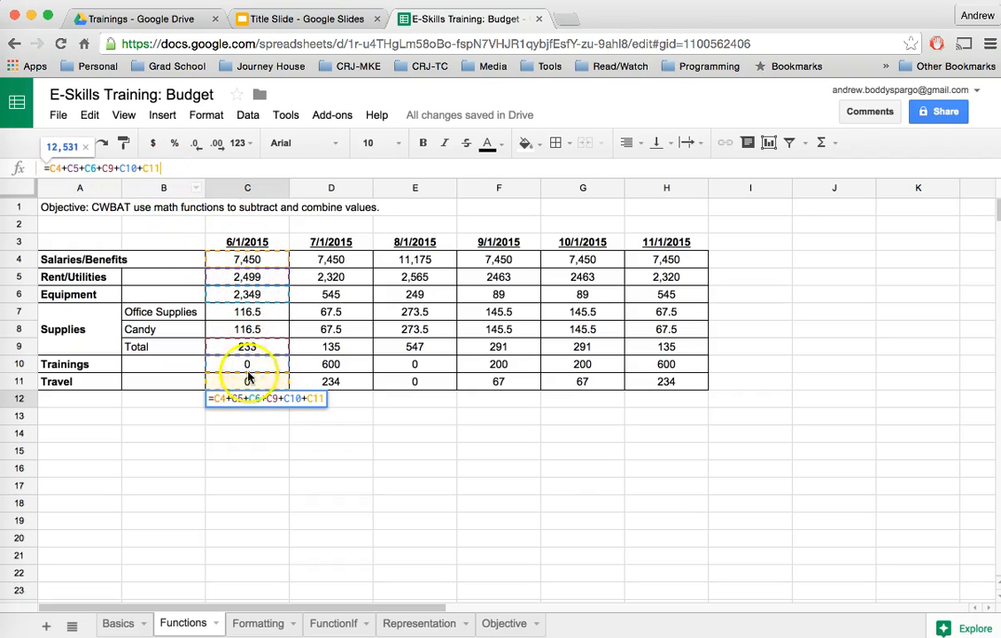
{"action": "key", "text": "Return"}
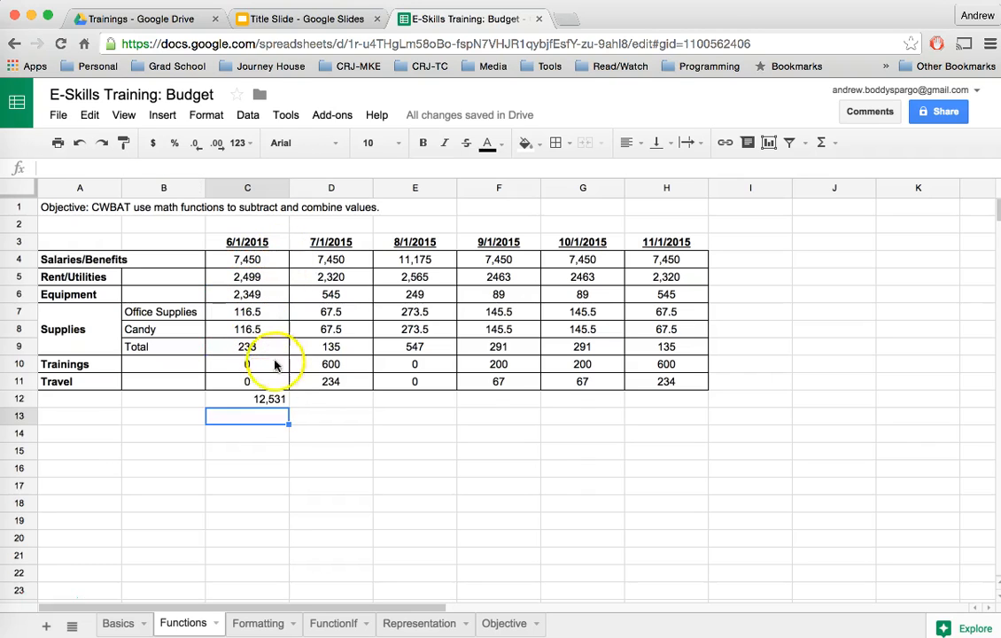
{"action": "left_click", "coordinate": [270, 399]}
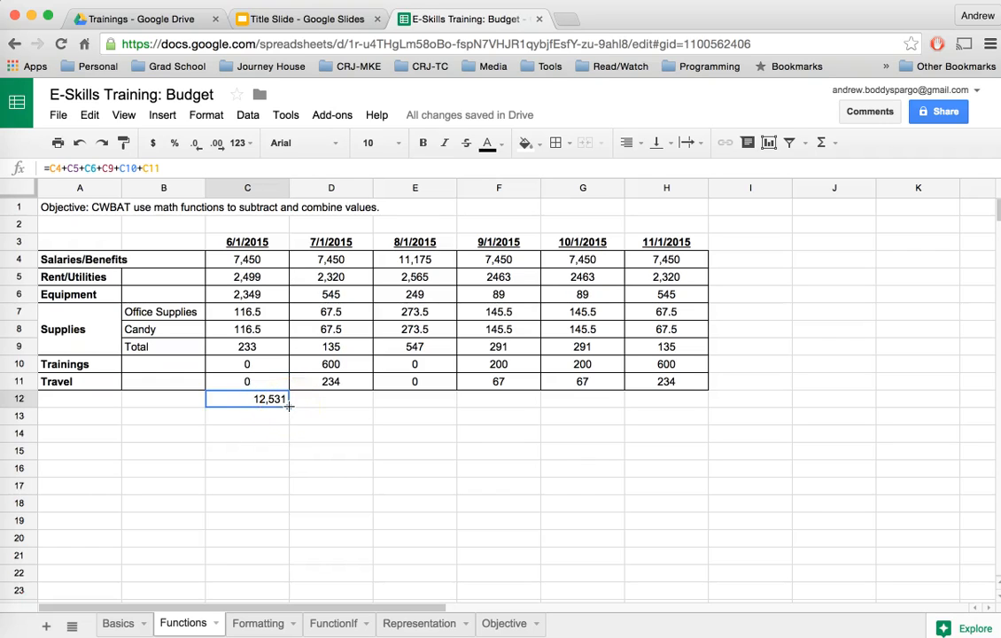
{"action": "left_click_drag", "start_coordinate": [289, 407], "coordinate": [640, 402]}
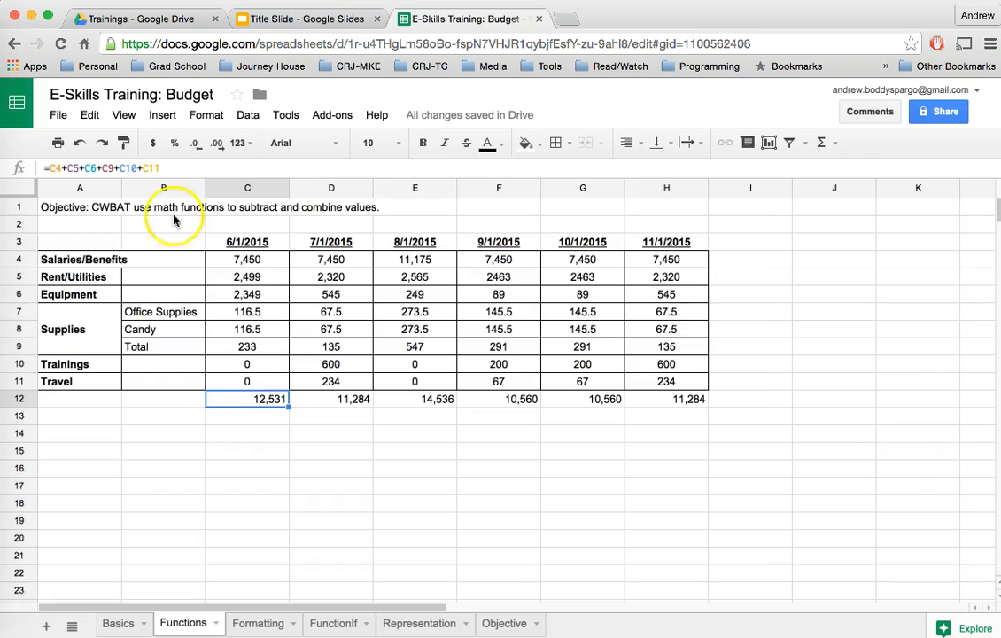
Examine the formulas along row 12 from C12 to H12, comparing how the column references change for each month.
{"action": "left_click", "coordinate": [163, 167]}
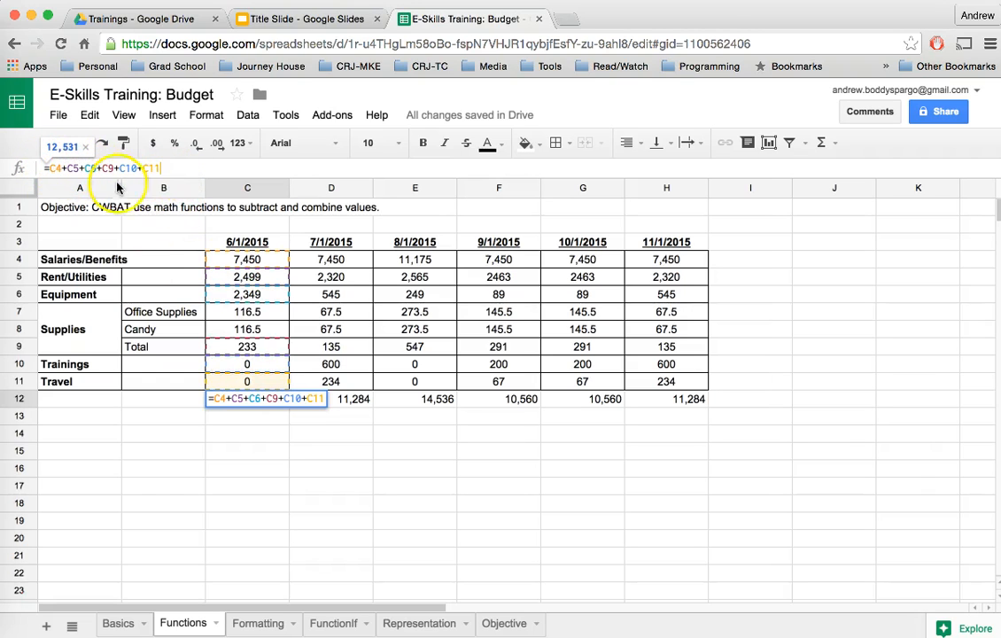
{"action": "key", "text": "Tab"}
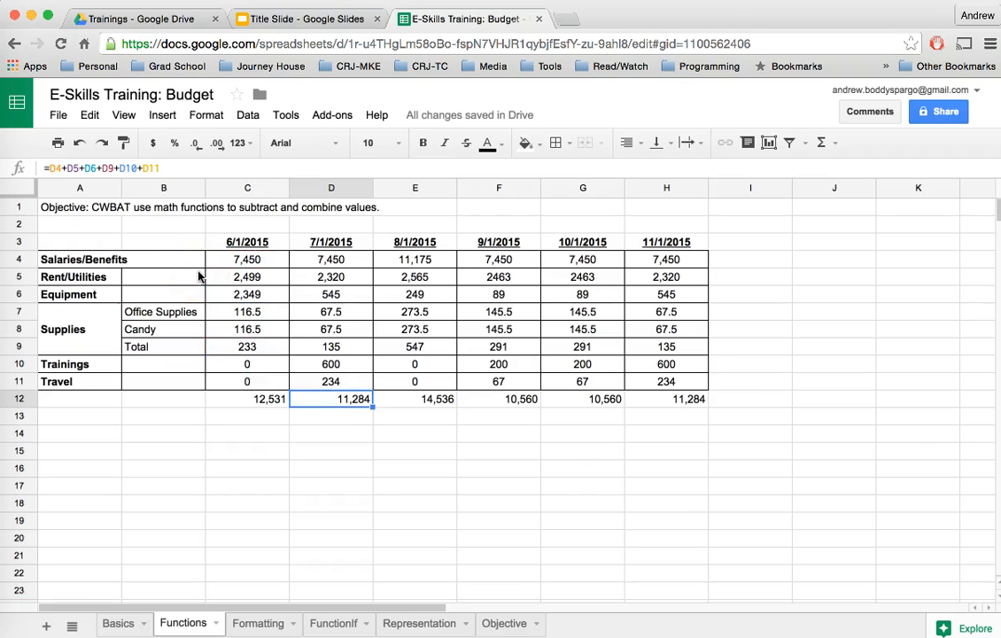
{"action": "left_click", "coordinate": [171, 168]}
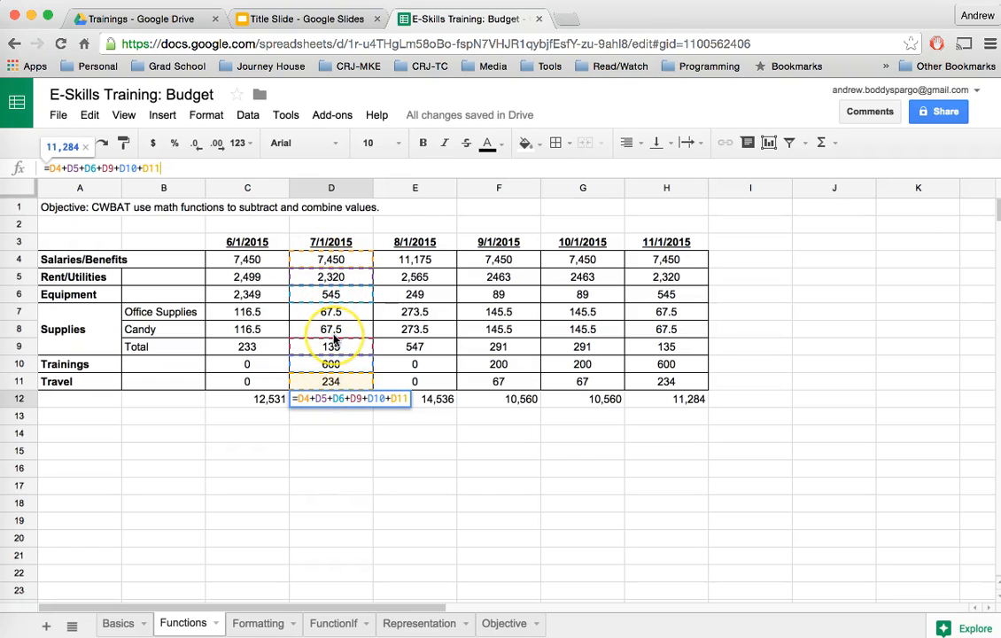
{"action": "key", "text": "Tab"}
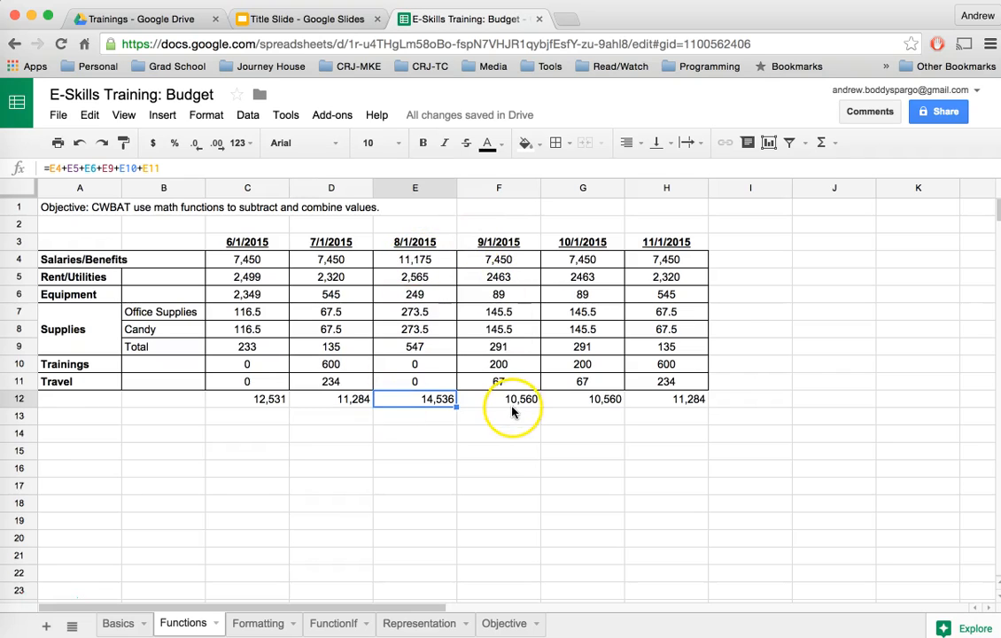
{"action": "left_click", "coordinate": [278, 406]}
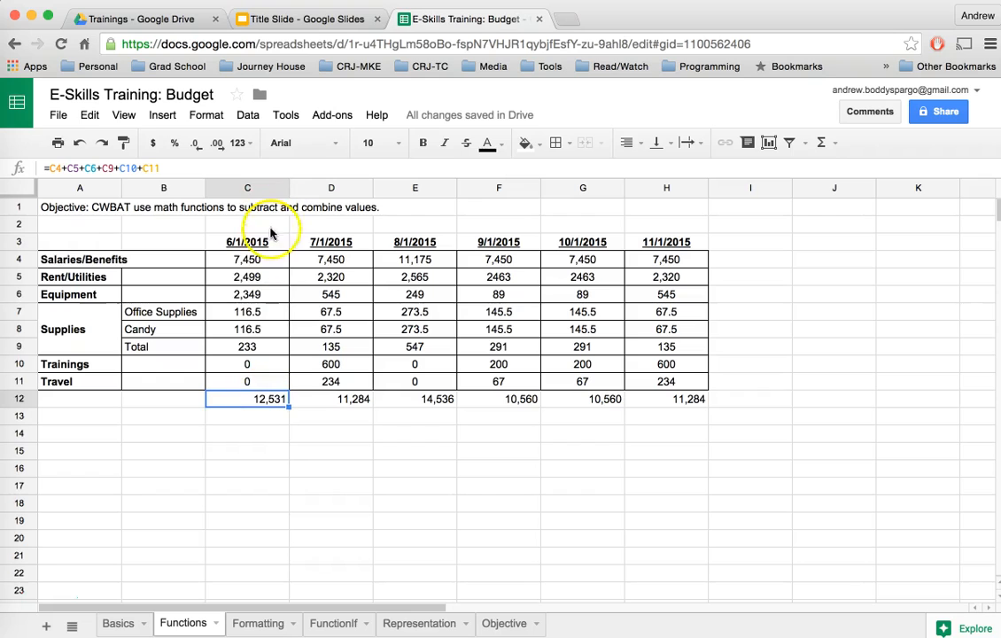
{"action": "left_click", "coordinate": [160, 169]}
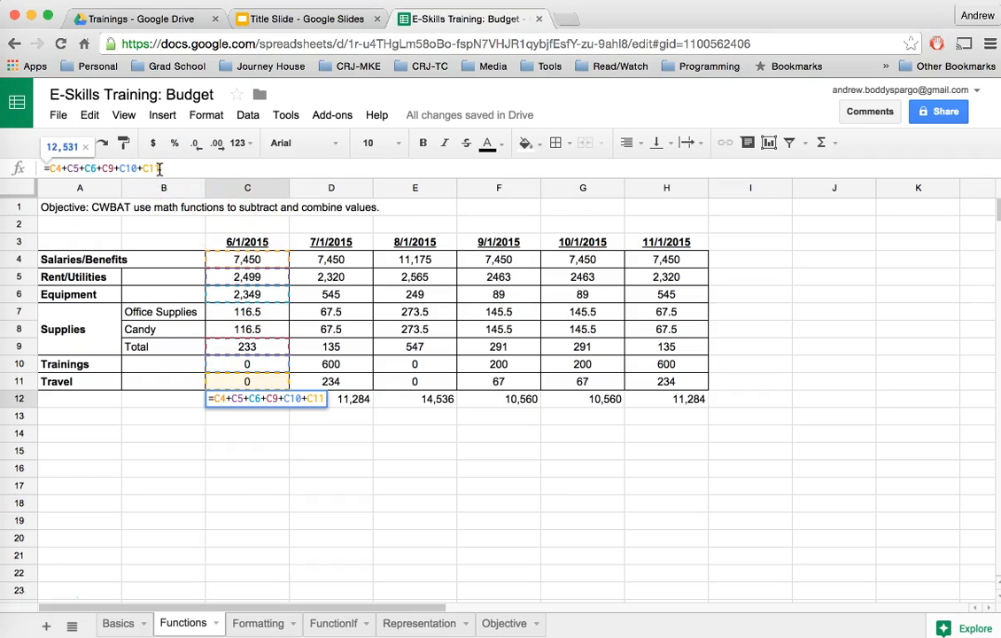
{"action": "key", "text": "Tab"}
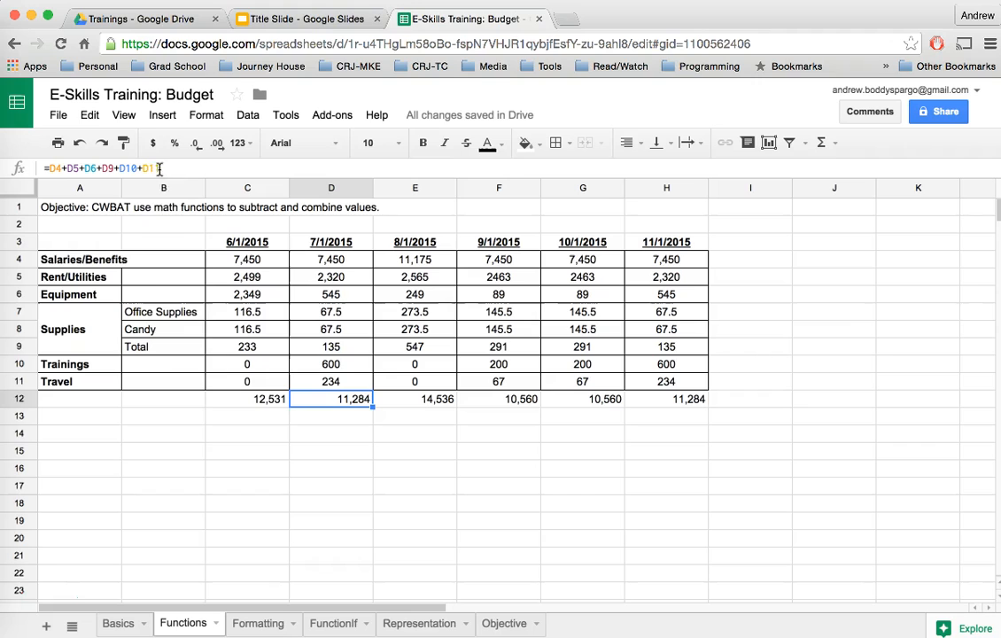
{"action": "left_click", "coordinate": [433, 401]}
{"action": "key", "text": "Tab"}
{"action": "key", "text": "Tab"}
{"action": "key", "text": "Tab"}
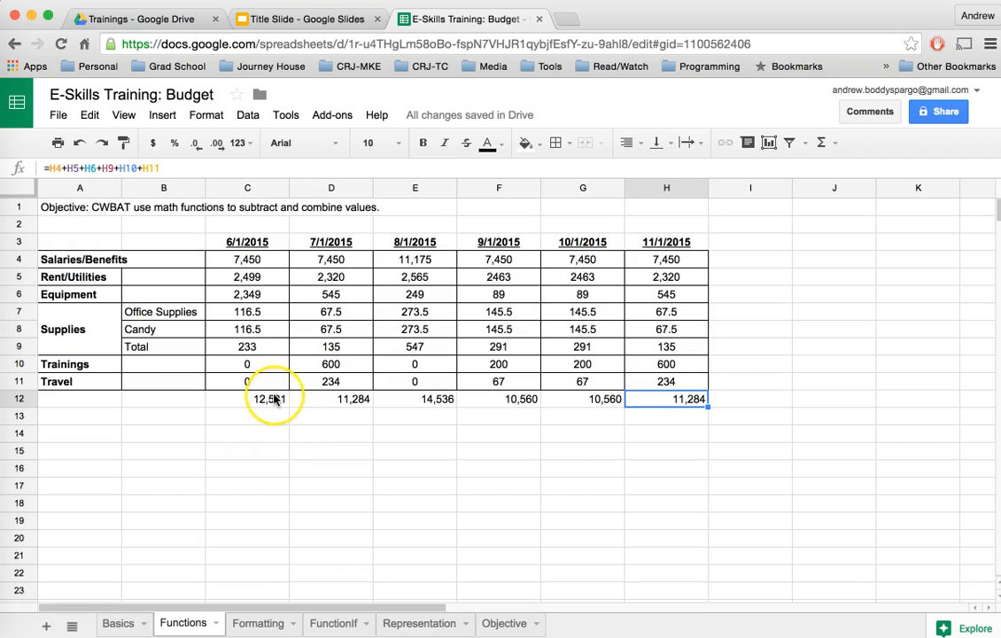
Clear the monthly totals in C12:H12 and return to cell C12.
{"action": "left_click_drag", "start_coordinate": [274, 401], "coordinate": [645, 403]}
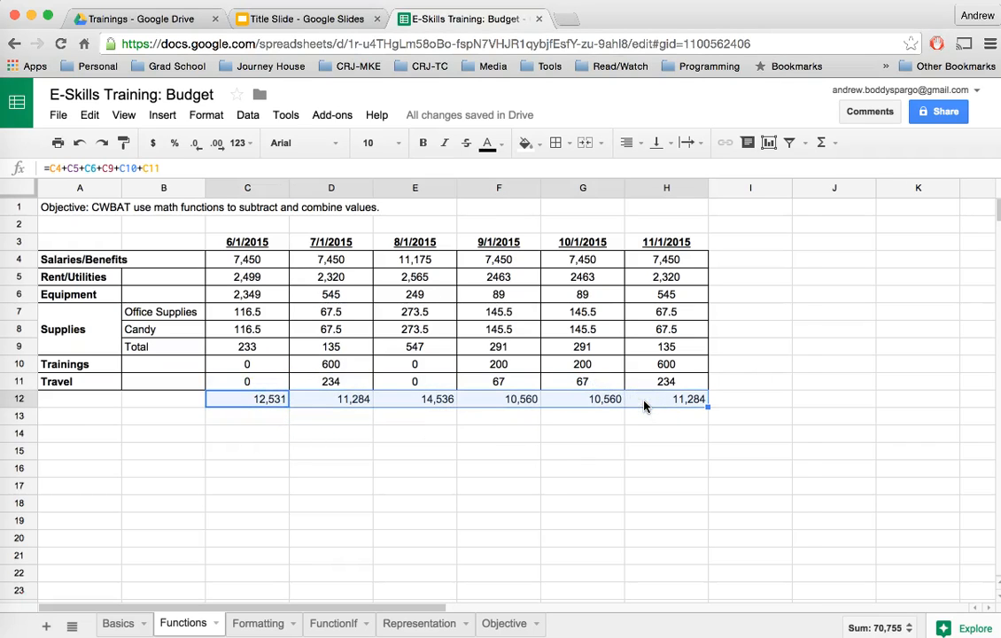
{"action": "key", "text": "BackSpace"}
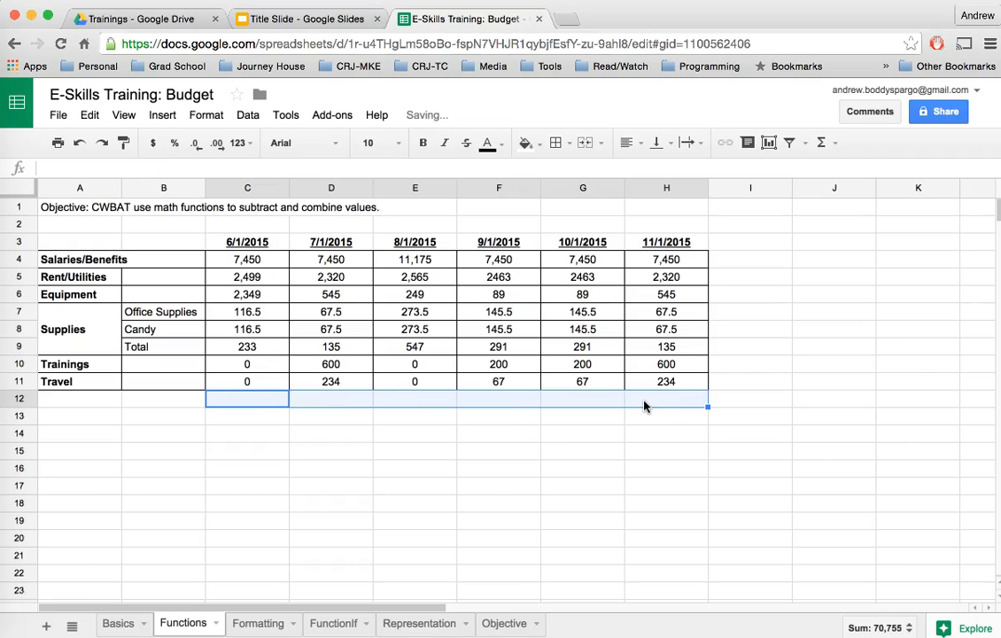
{"action": "key", "text": "Left"}
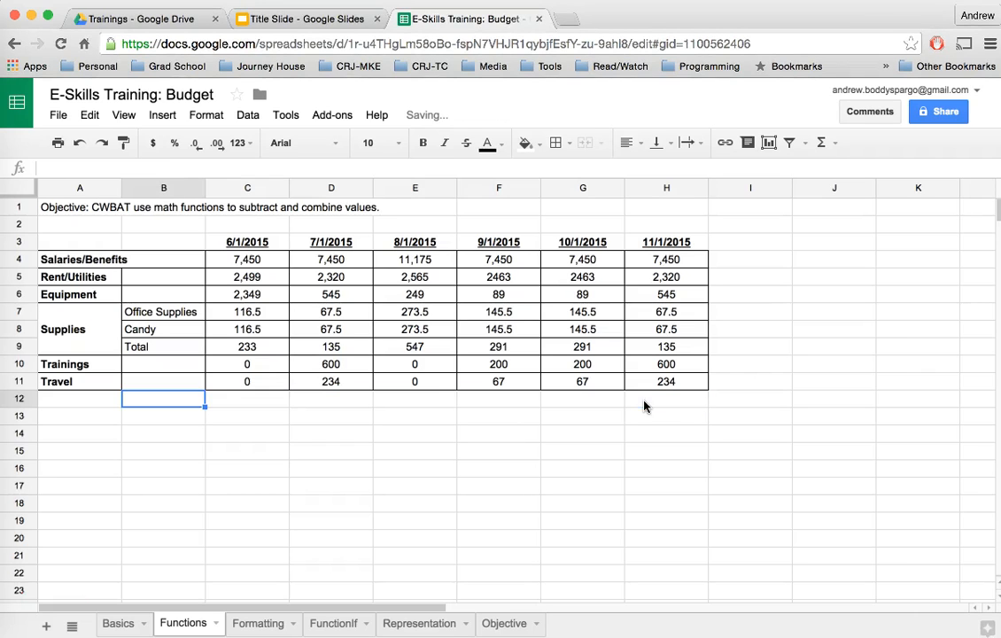
{"action": "key", "text": "Right"}
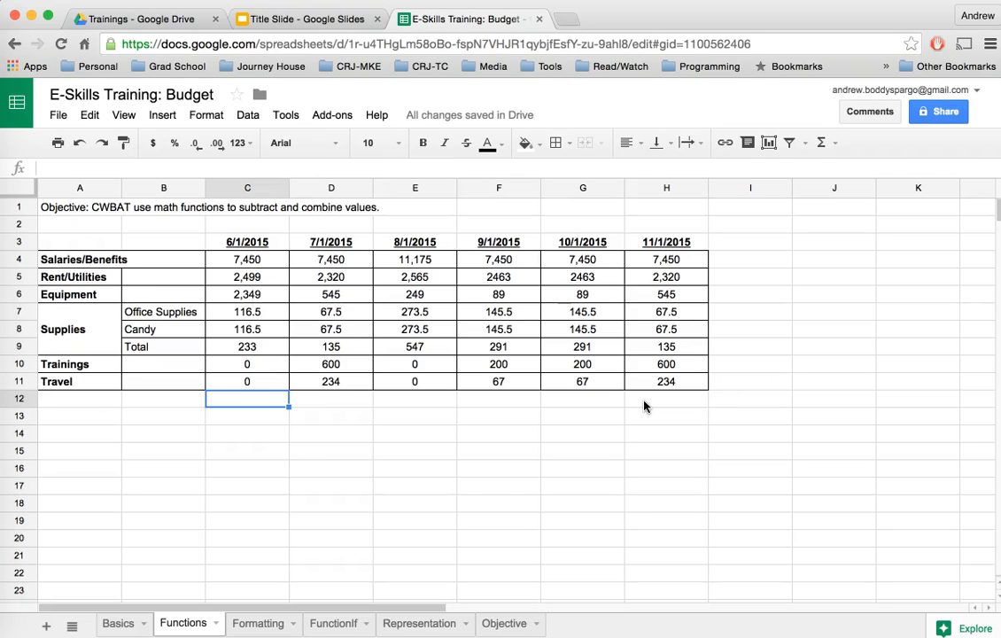
Start a formula in cell C12 with the SUM function, ready for its first argument.
{"action": "type", "text": "="}
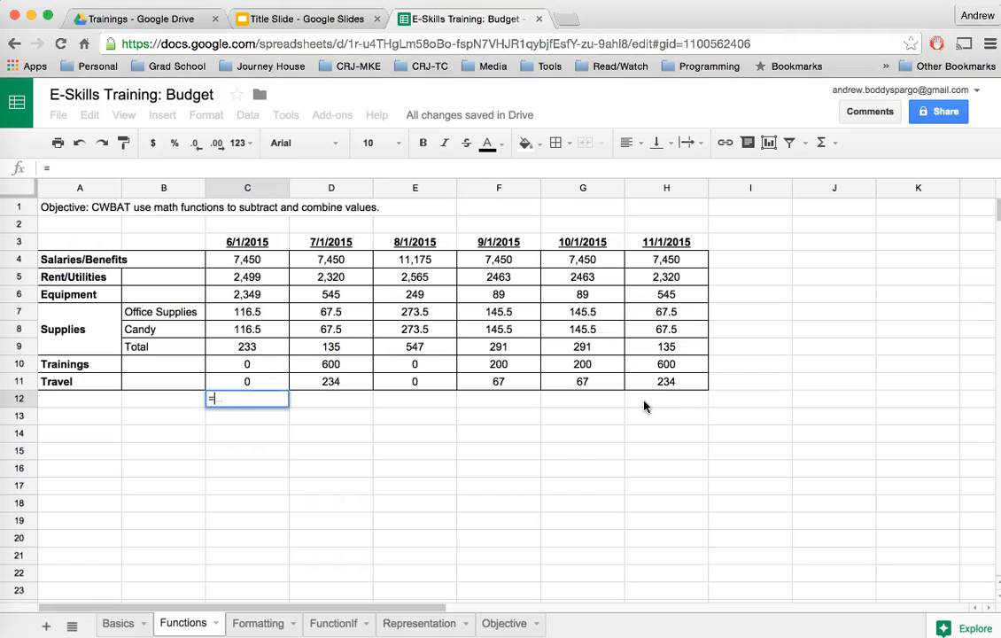
{"action": "type", "text": "sum"}
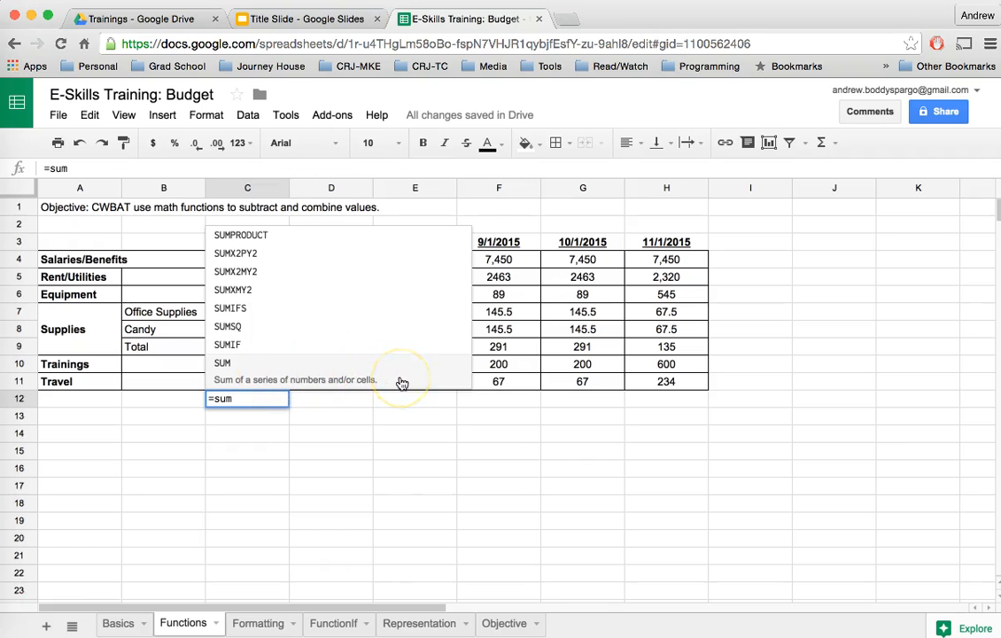
{"action": "left_click", "coordinate": [289, 379]}
{"action": "type", "text": "("}
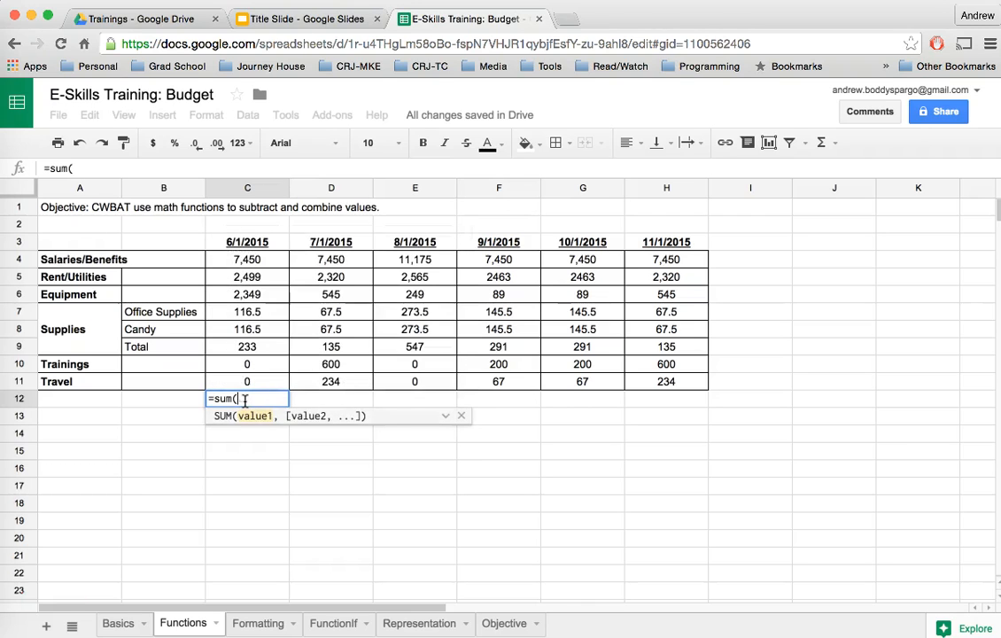
{"action": "left_click", "coordinate": [250, 395]}
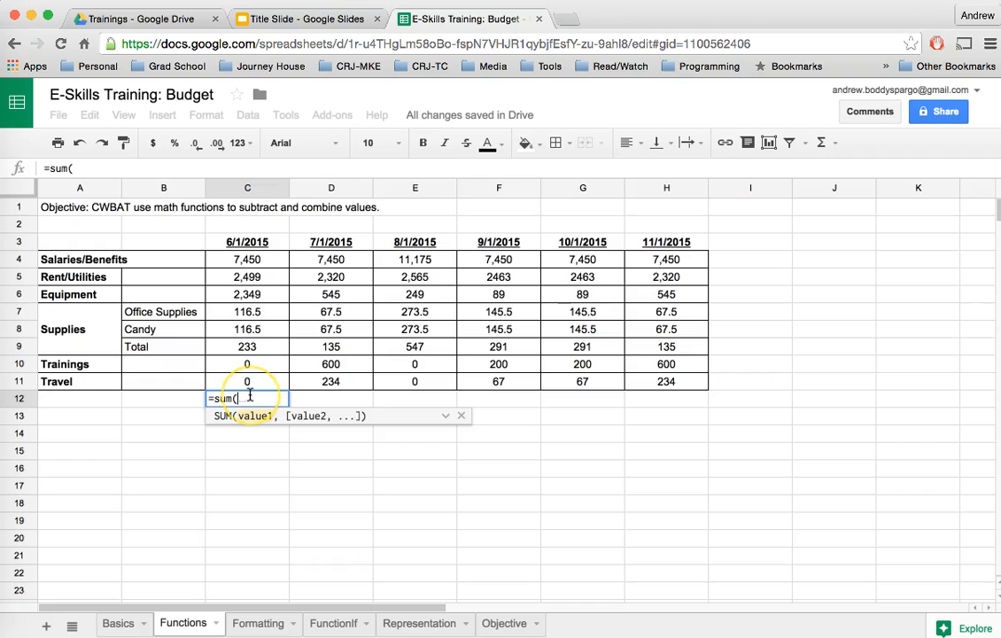
Try the plain numbers 8,9,10,11 as the arguments of the SUM in C12, and remove them again.
{"action": "type", "text": "8,9,10,11)"}
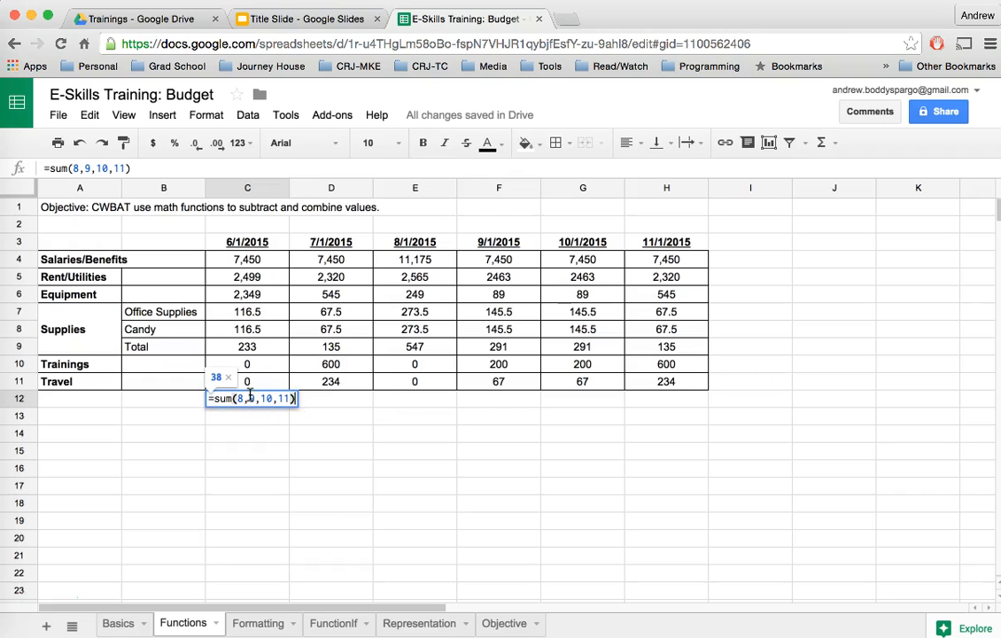
{"action": "key", "text": "BackSpace"}
{"action": "key", "text": "BackSpace"}
{"action": "key", "text": "BackSpace"}
{"action": "key", "text": "BackSpace"}
{"action": "key", "text": "BackSpace"}
{"action": "key", "text": "BackSpace"}
{"action": "key", "text": "BackSpace"}
{"action": "key", "text": "BackSpace"}
{"action": "key", "text": "BackSpace"}
{"action": "key", "text": "BackSpace"}
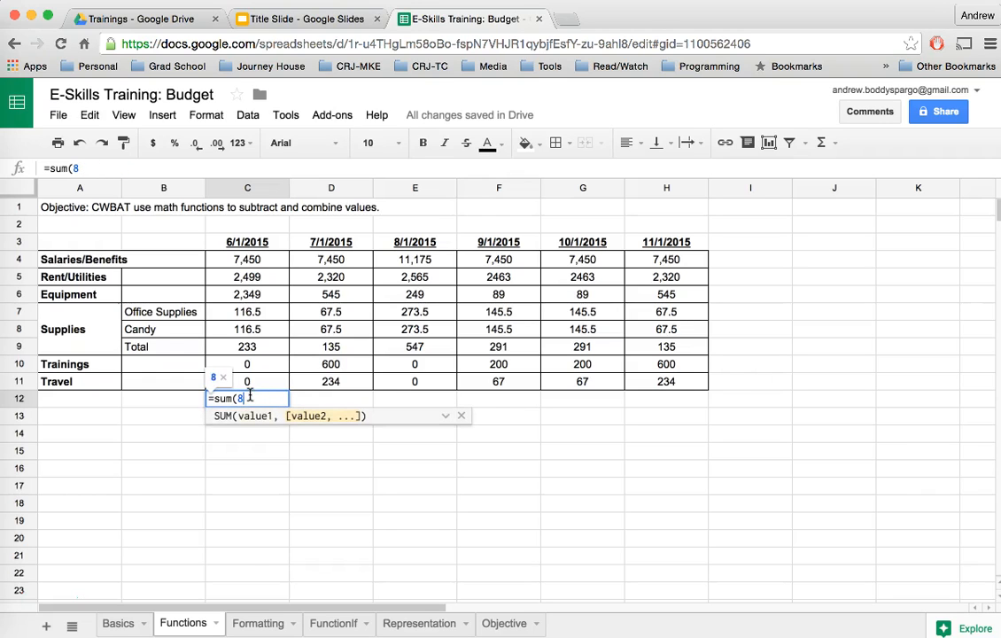
Try the separate cell references C4,C5,C6 as the arguments of the SUM in C12, and remove them again.
{"action": "left_click", "coordinate": [254, 261]}
{"action": "type", "text": ","}
{"action": "left_click", "coordinate": [253, 279]}
{"action": "type", "text": ","}
{"action": "left_click", "coordinate": [251, 294]}
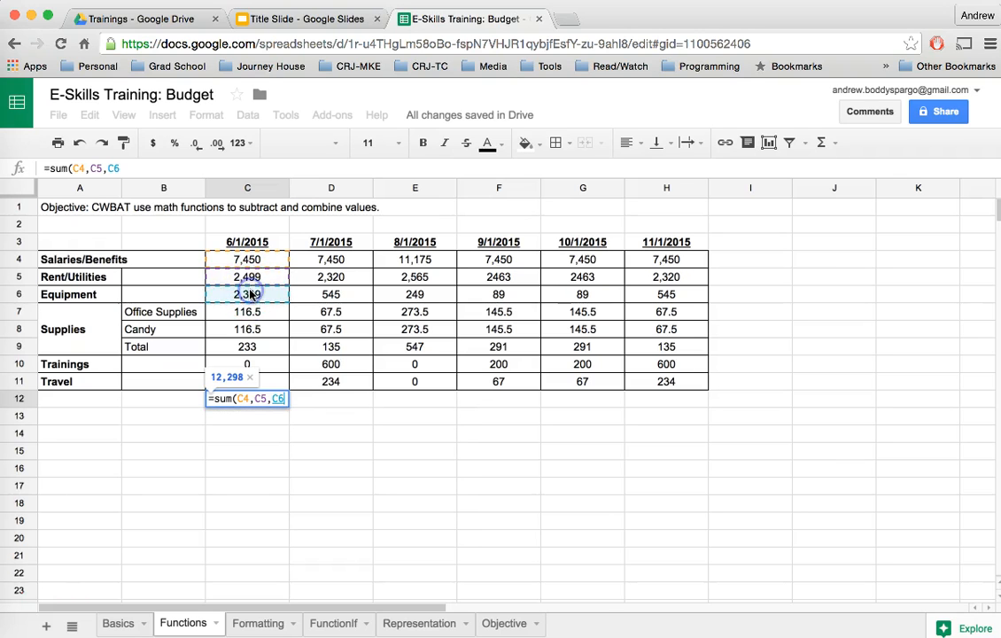
{"action": "key", "text": "BackSpace"}
{"action": "key", "text": "BackSpace"}
{"action": "key", "text": "BackSpace"}
{"action": "key", "text": "BackSpace"}
{"action": "key", "text": "BackSpace"}
{"action": "key", "text": "BackSpace"}
{"action": "key", "text": "BackSpace"}
{"action": "key", "text": "BackSpace"}
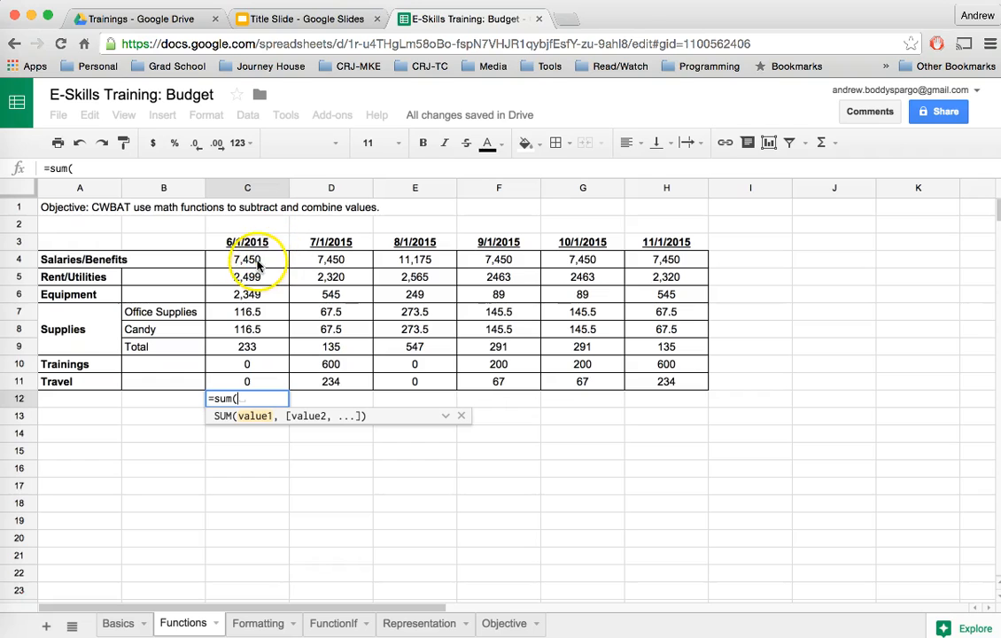
Try the continuous range C4:C11 as the argument of the SUM in C12, and remove it again.
{"action": "left_click_drag", "start_coordinate": [256, 262], "coordinate": [258, 379]}
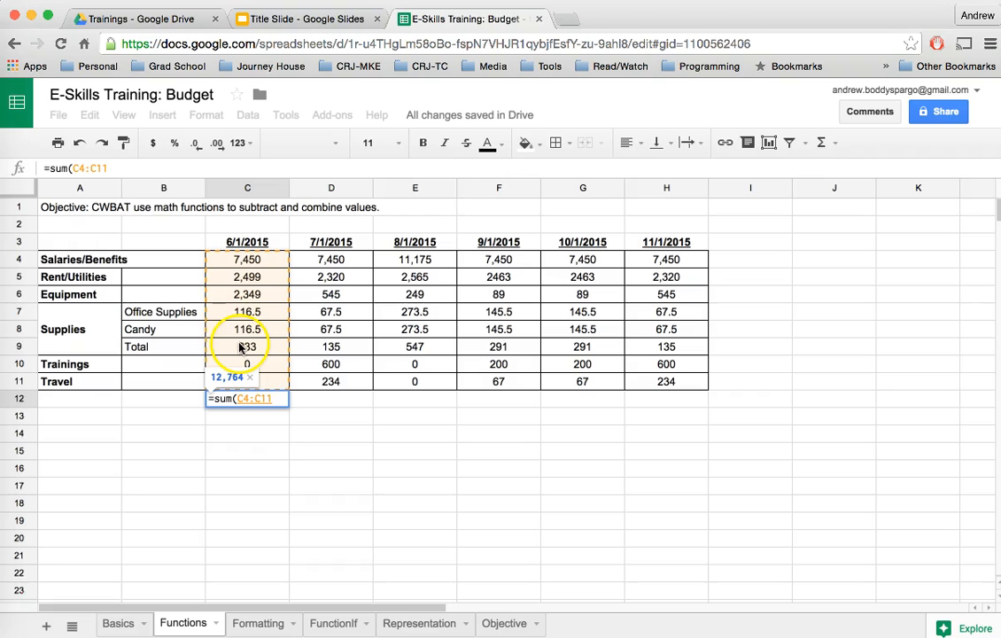
{"action": "key", "text": "BackSpace"}
{"action": "key", "text": "BackSpace"}
{"action": "key", "text": "BackSpace"}
{"action": "key", "text": "BackSpace"}
{"action": "key", "text": "BackSpace"}
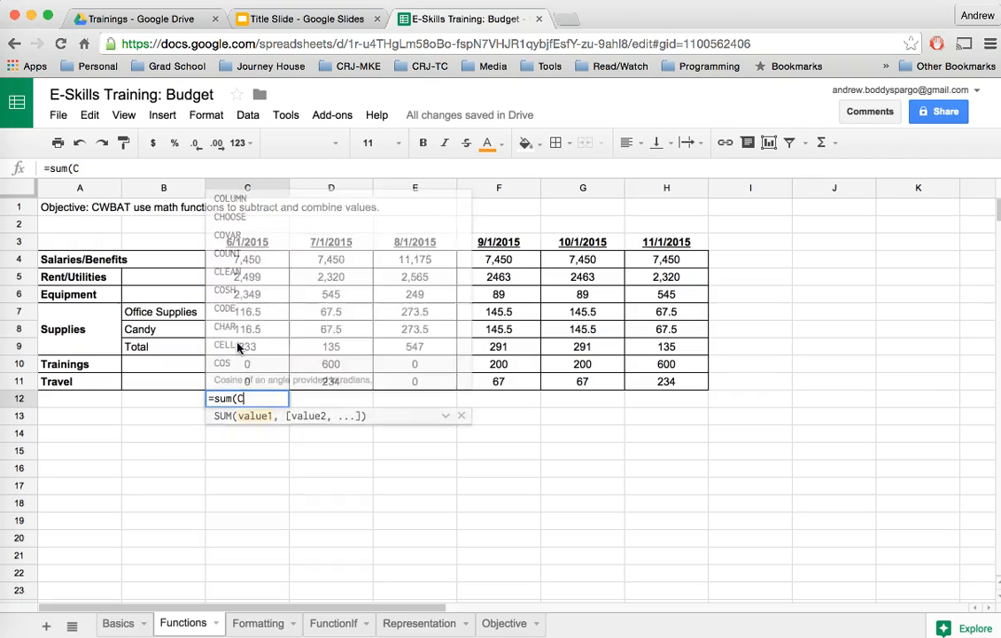
Complete the C12 formula as =sum(C4:C6,C9:C11), leaving out the Office Supplies and Candy rows.
{"action": "left_click", "coordinate": [254, 267]}
{"action": "left_click_drag", "start_coordinate": [254, 266], "coordinate": [253, 301]}
{"action": "type", "text": ","}
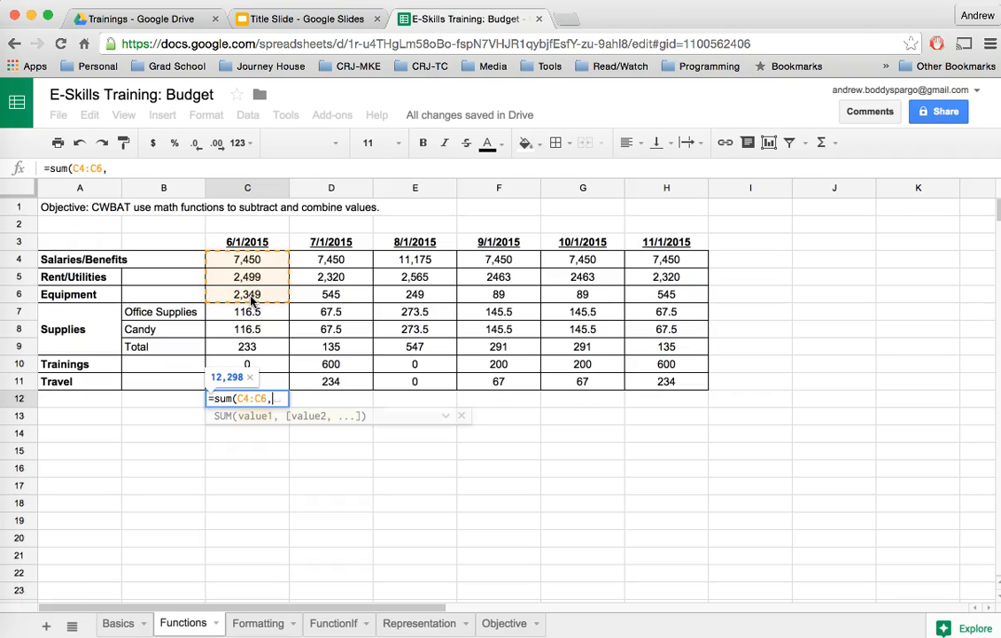
{"action": "left_click", "coordinate": [254, 347]}
{"action": "left_click_drag", "start_coordinate": [254, 347], "coordinate": [258, 377]}
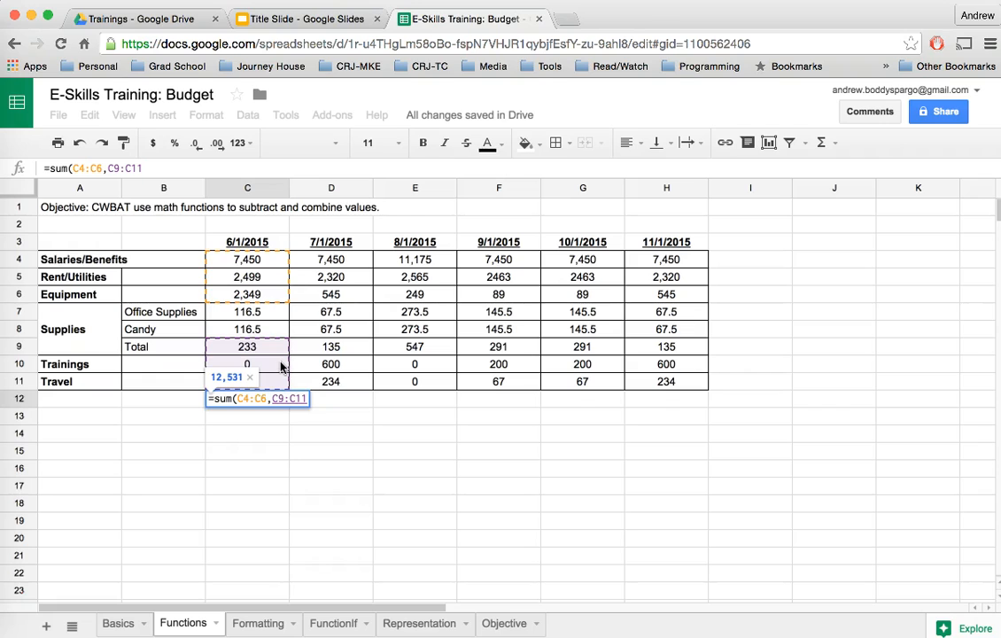
{"action": "type", "text": ")"}
{"action": "left_click", "coordinate": [243, 399]}
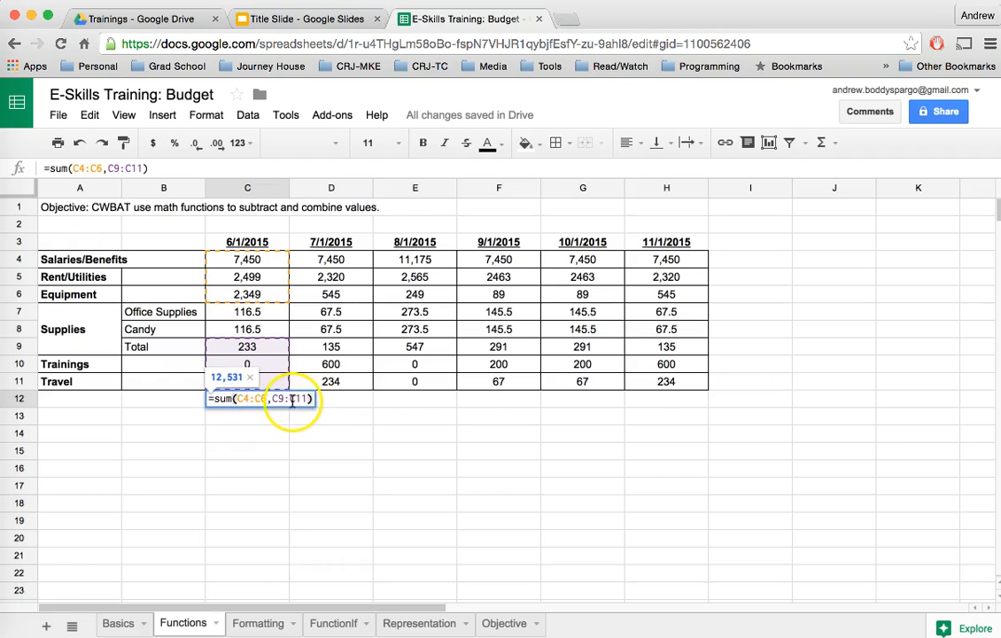
{"action": "key", "text": "Return"}
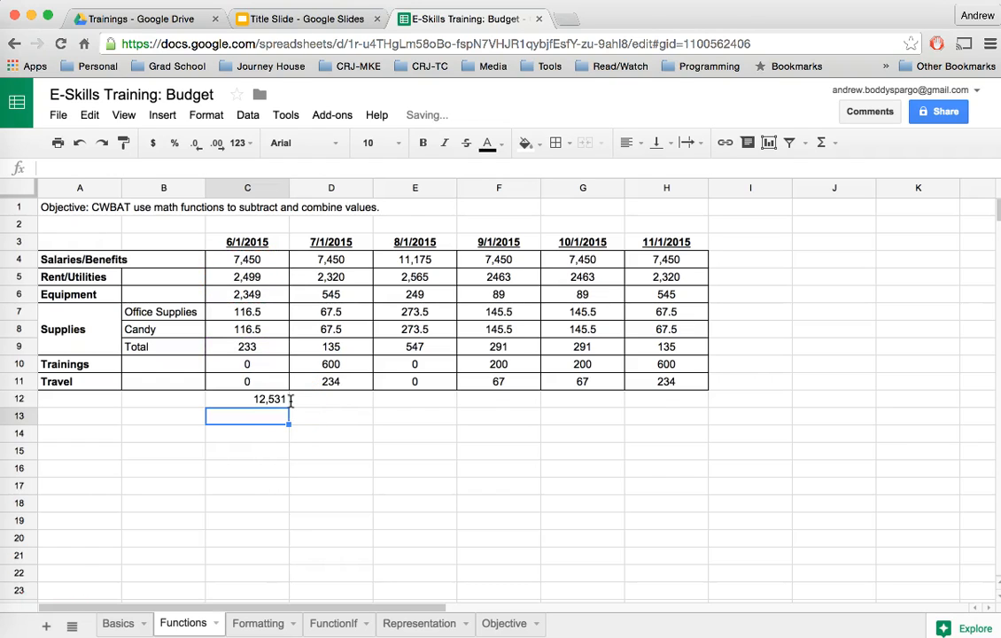
Copy the SUM formula from C12 across the other months through H12 and return to C12.
{"action": "left_click", "coordinate": [266, 401]}
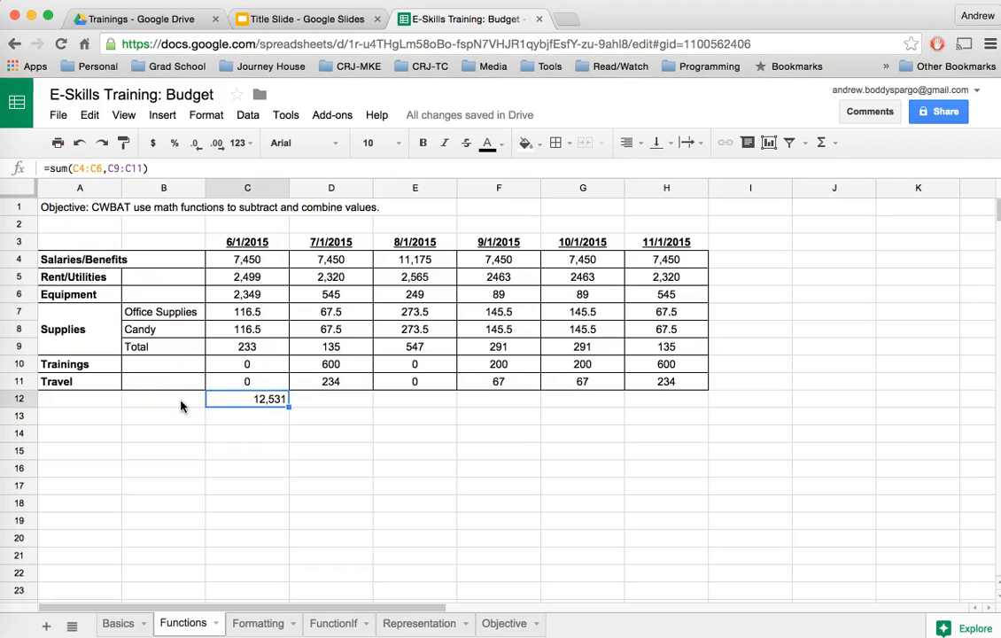
{"action": "left_click_drag", "start_coordinate": [284, 407], "coordinate": [646, 392]}
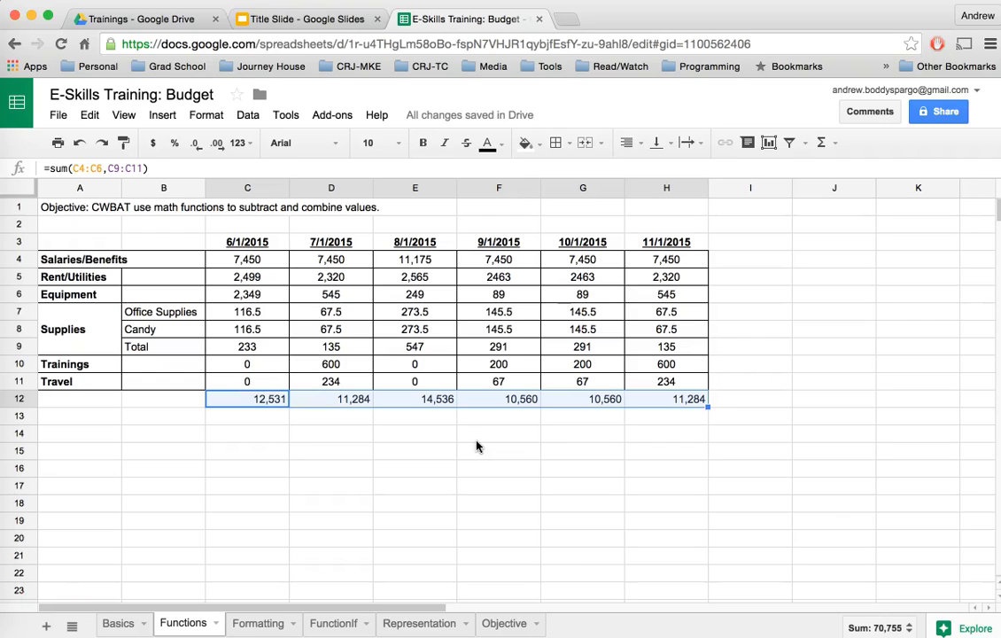
{"action": "left_click", "coordinate": [272, 401]}
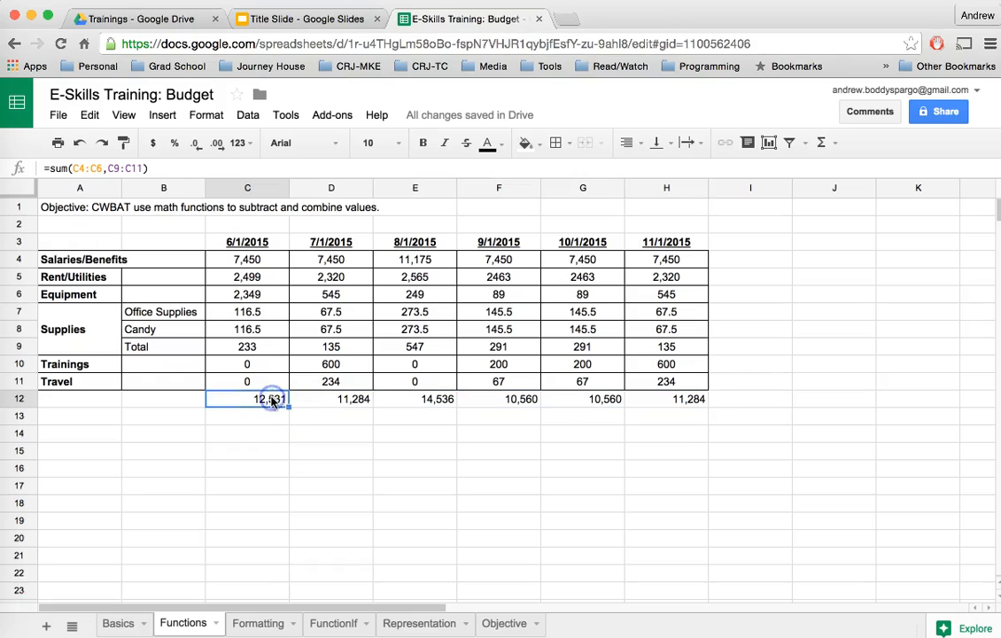
Enter the column heading "Average Monthly Cost" in cell I3.
{"action": "left_click", "coordinate": [756, 249]}
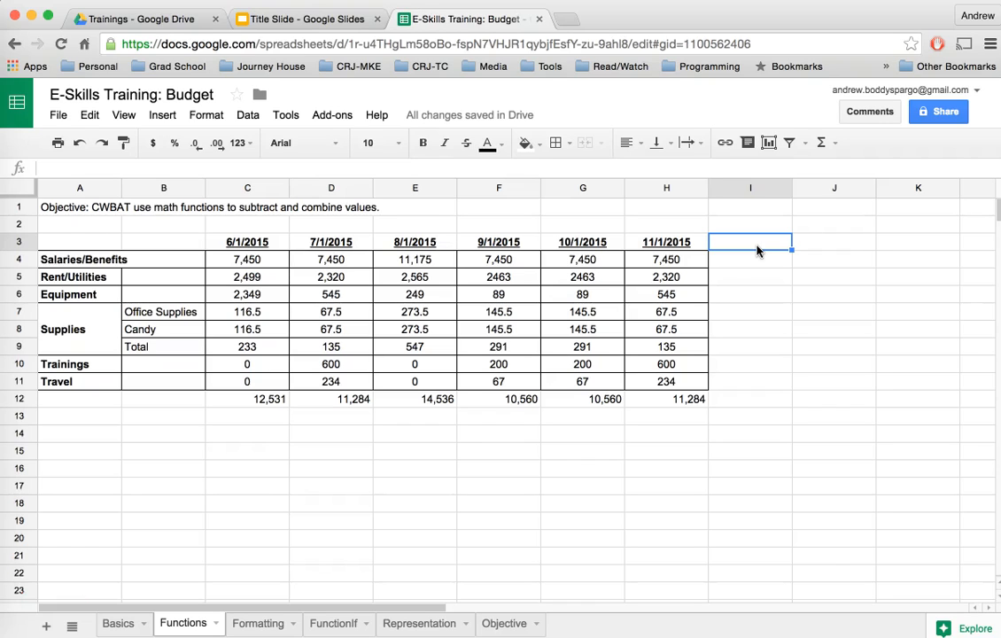
{"action": "type", "text": "Average Monthly Cost"}
{"action": "key", "text": "Return"}
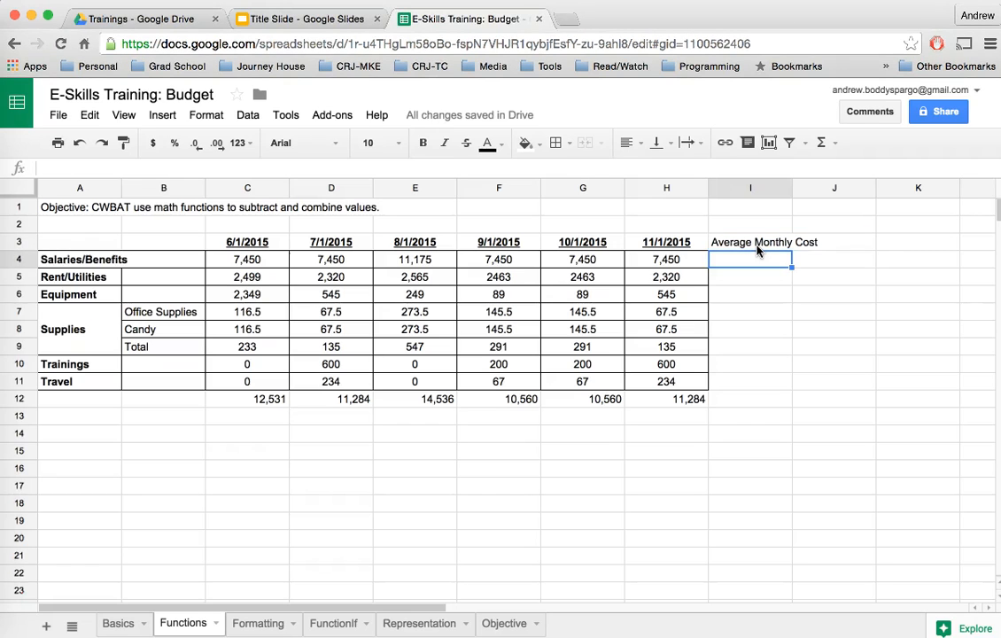
Try averaging the Salaries/Benefits row in I4 with =sum(C4:H4)/6, and clear the cell again.
{"action": "type", "text": "="}
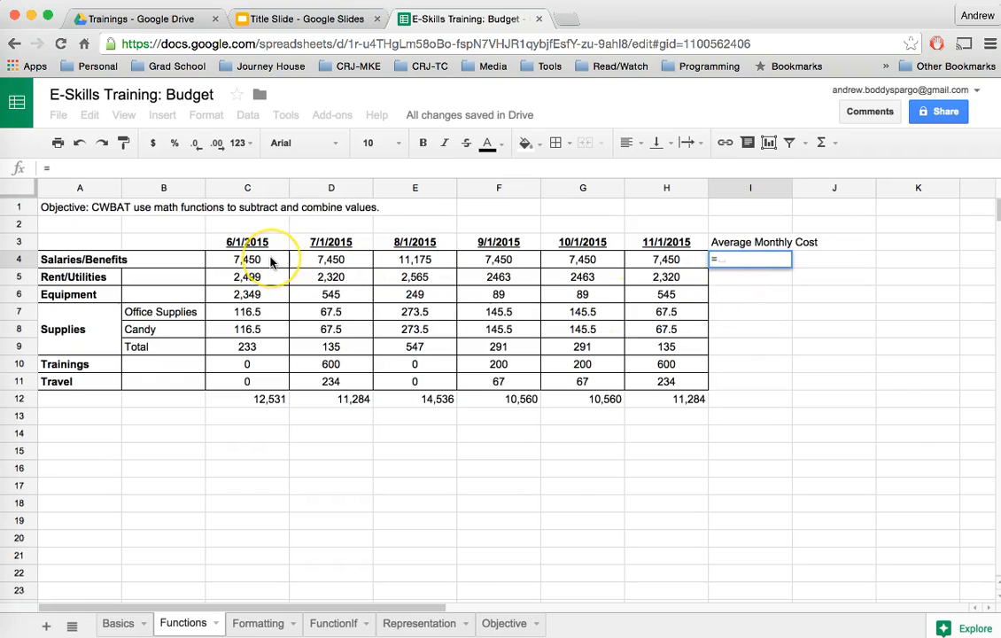
{"action": "type", "text": "sum("}
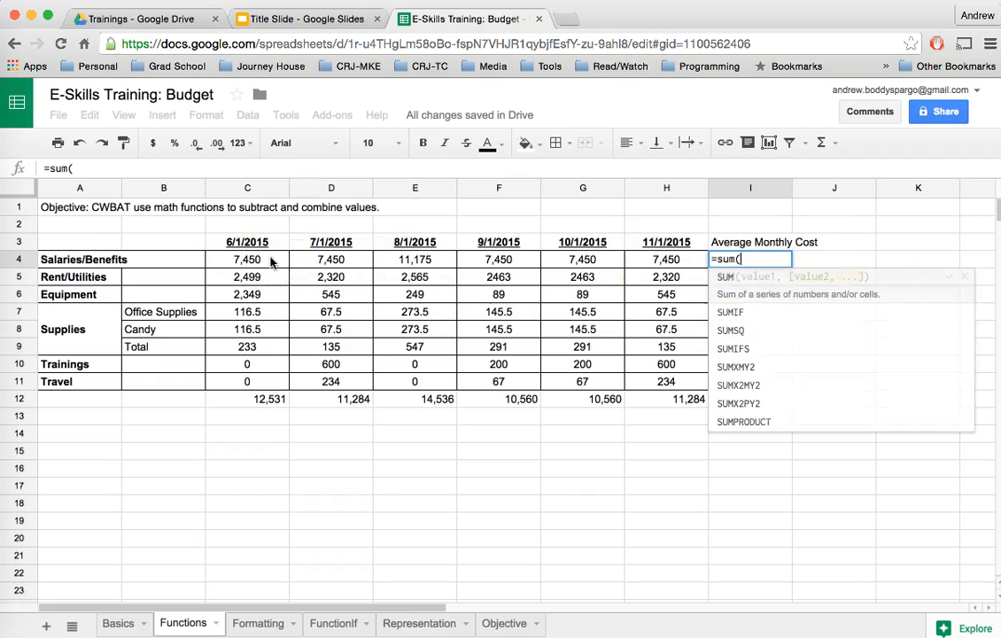
{"action": "left_click_drag", "start_coordinate": [236, 263], "coordinate": [627, 257]}
{"action": "type", "text": ")/"}
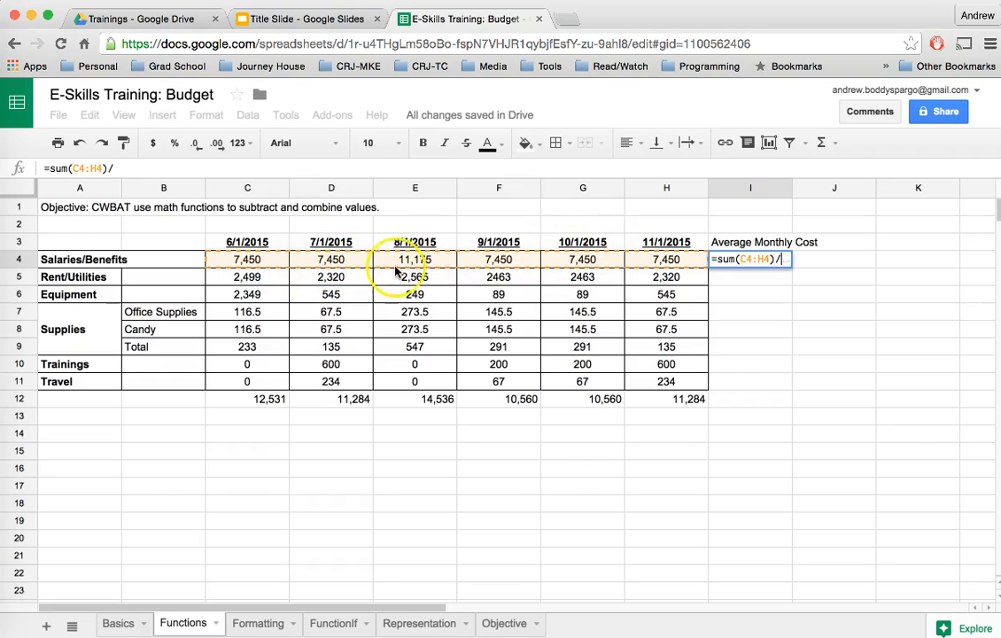
{"action": "type", "text": "6"}
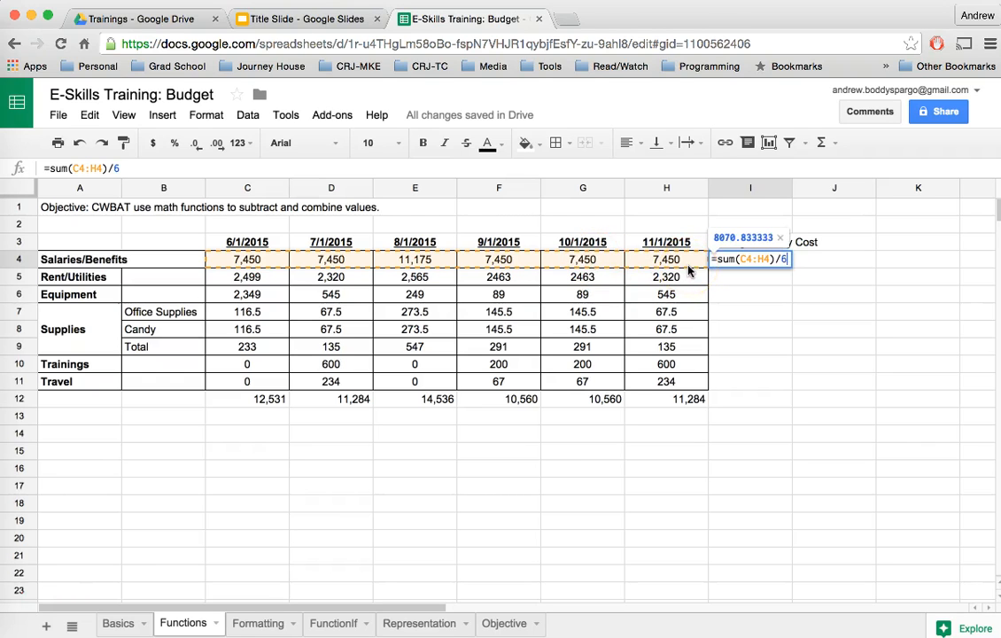
{"action": "key", "text": "Return"}
{"action": "left_click", "coordinate": [778, 264]}
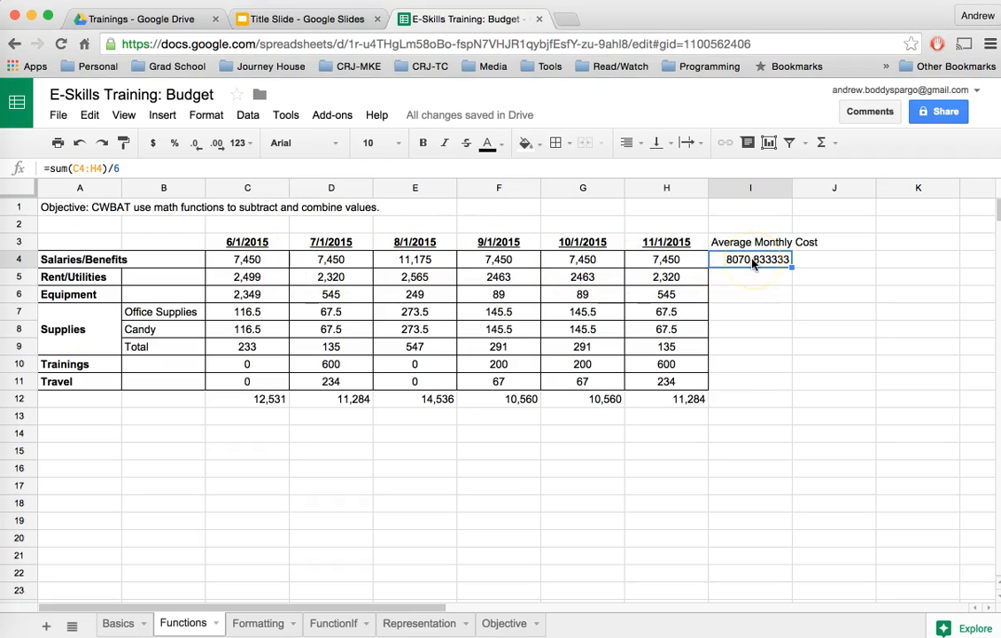
{"action": "key", "text": "Delete"}
Calculate the Salaries/Benefits average in I4 with the formula =AVERAGE(C4:H4).
{"action": "type", "text": "="}
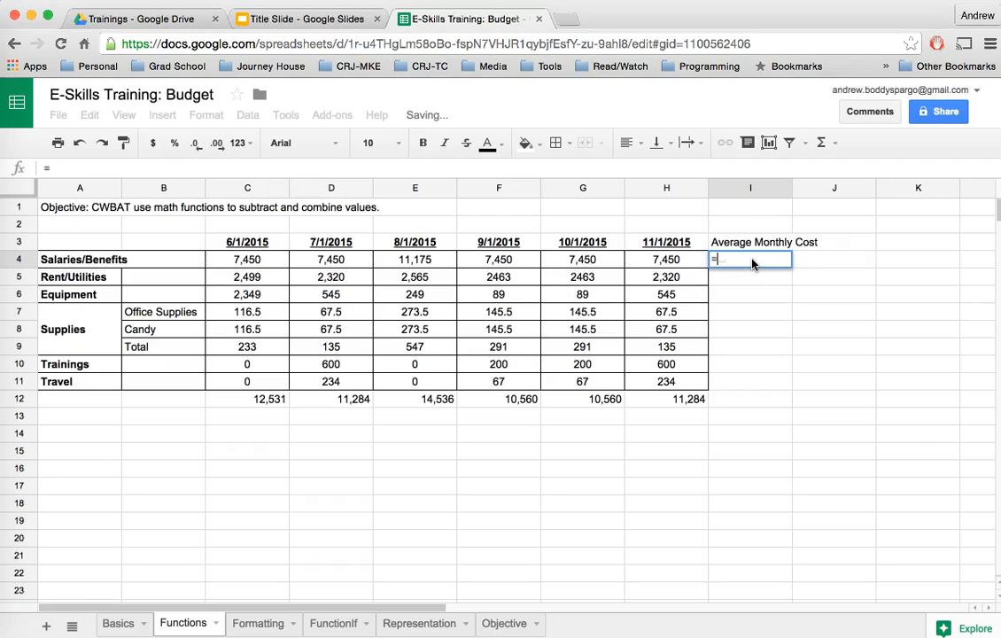
{"action": "type", "text": "average"}
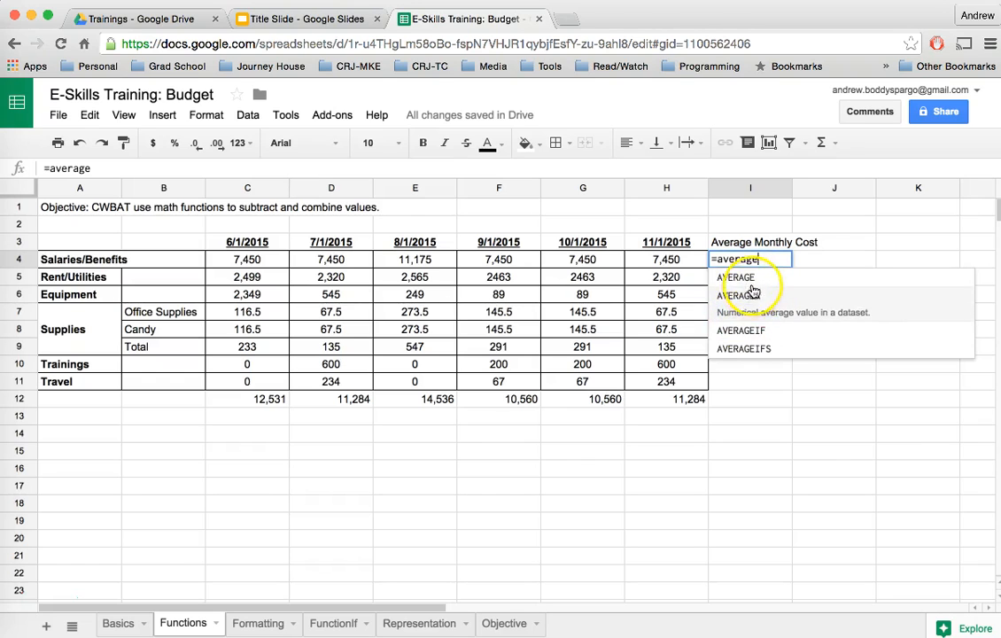
{"action": "left_click", "coordinate": [754, 284]}
{"action": "left_click", "coordinate": [760, 259]}
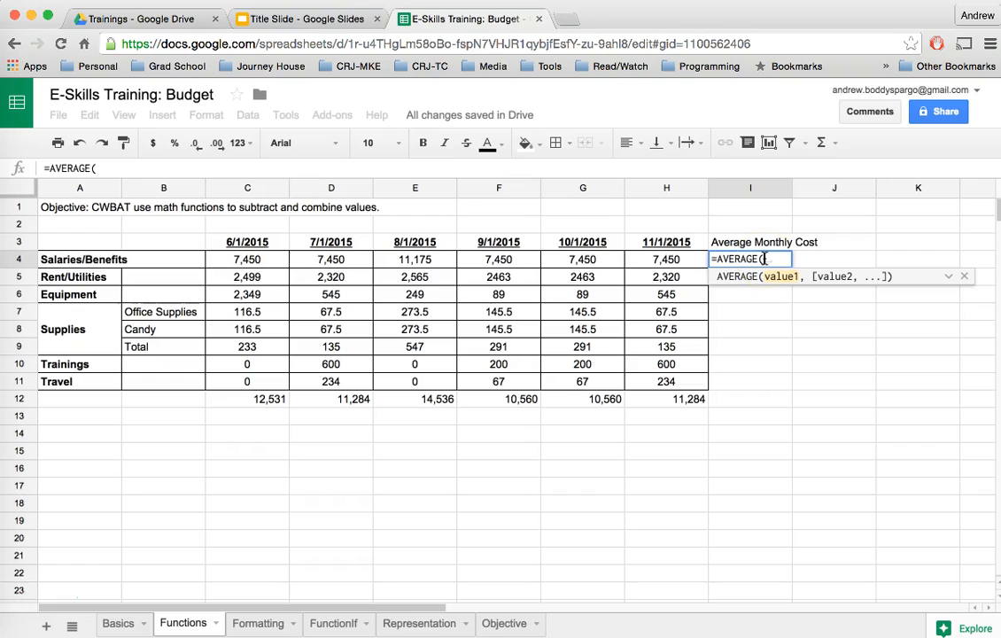
{"action": "left_click_drag", "start_coordinate": [251, 258], "coordinate": [383, 270]}
{"action": "left_click_drag", "start_coordinate": [453, 263], "coordinate": [650, 256]}
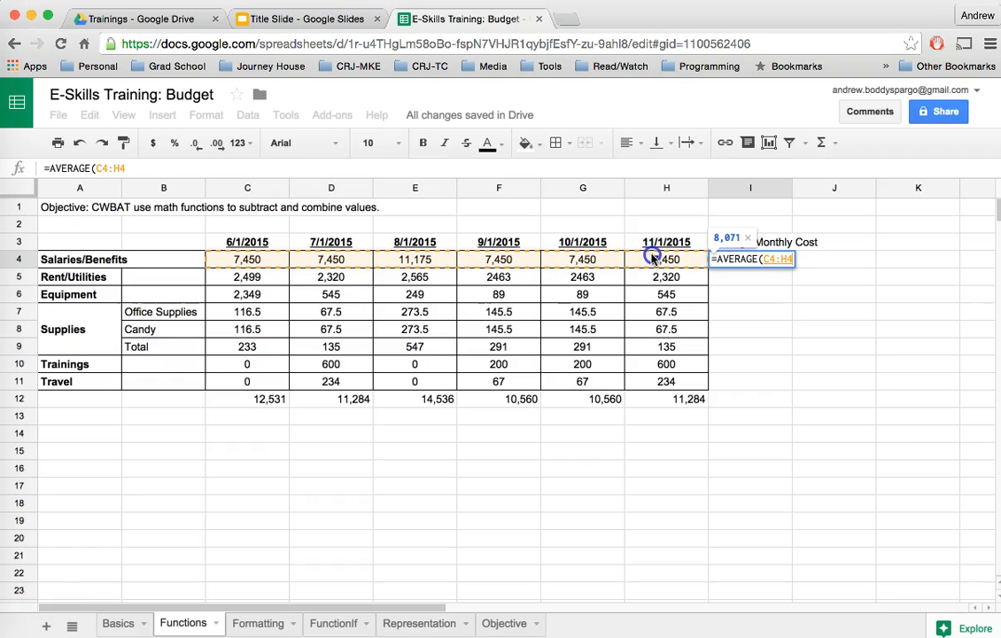
{"action": "type", "text": ")"}
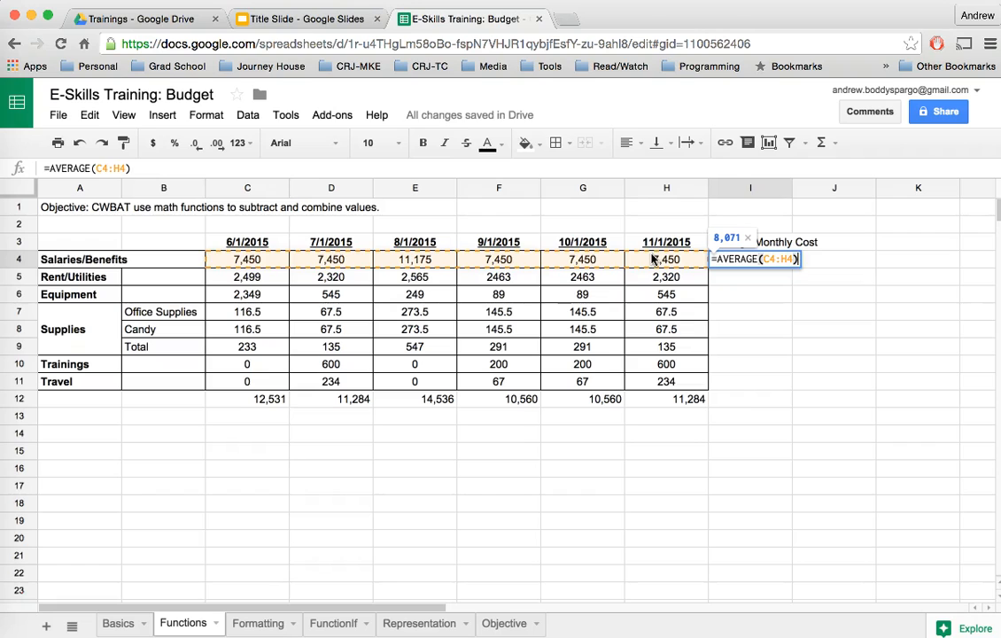
{"action": "key", "text": "Return"}
Copy the AVERAGE formula from I4 down the column through I11.
{"action": "left_click", "coordinate": [728, 263]}
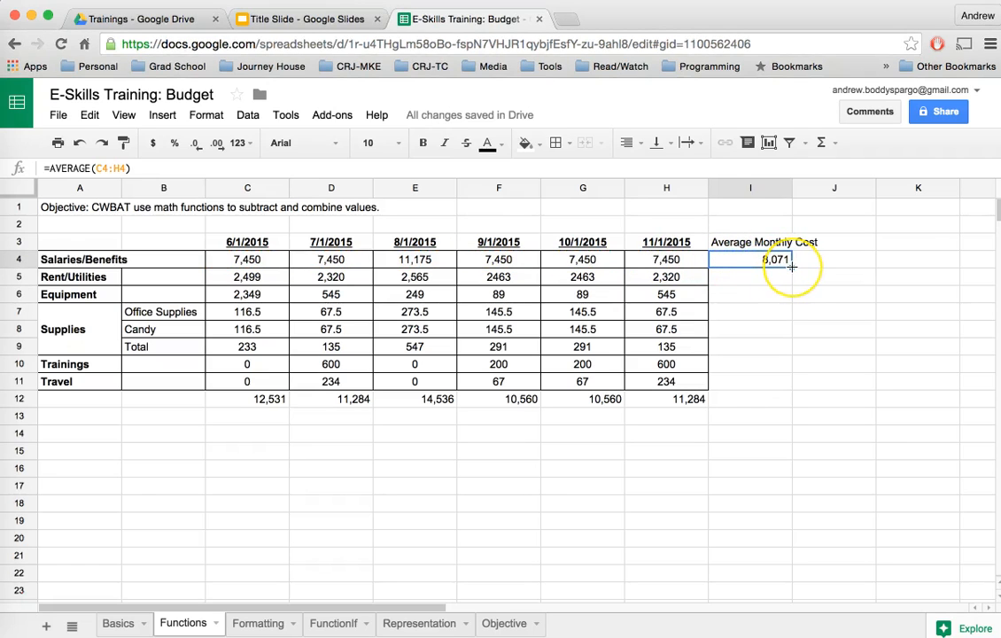
{"action": "left_click_drag", "start_coordinate": [793, 265], "coordinate": [783, 382]}
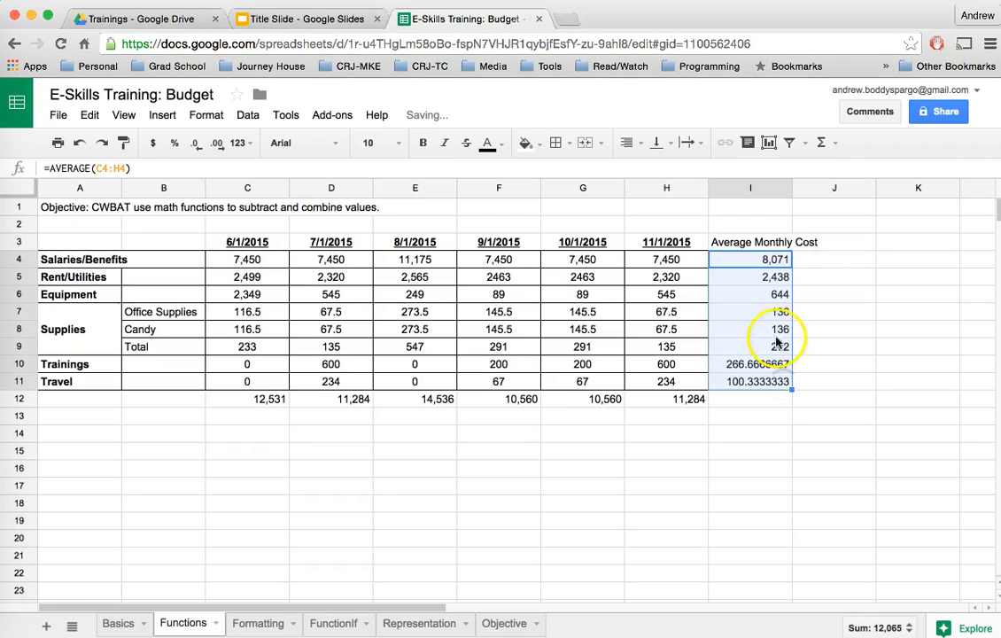
Examine the copied AVERAGE formulas in I5 and I6 and the row ranges they reference.
{"action": "left_click", "coordinate": [738, 280]}
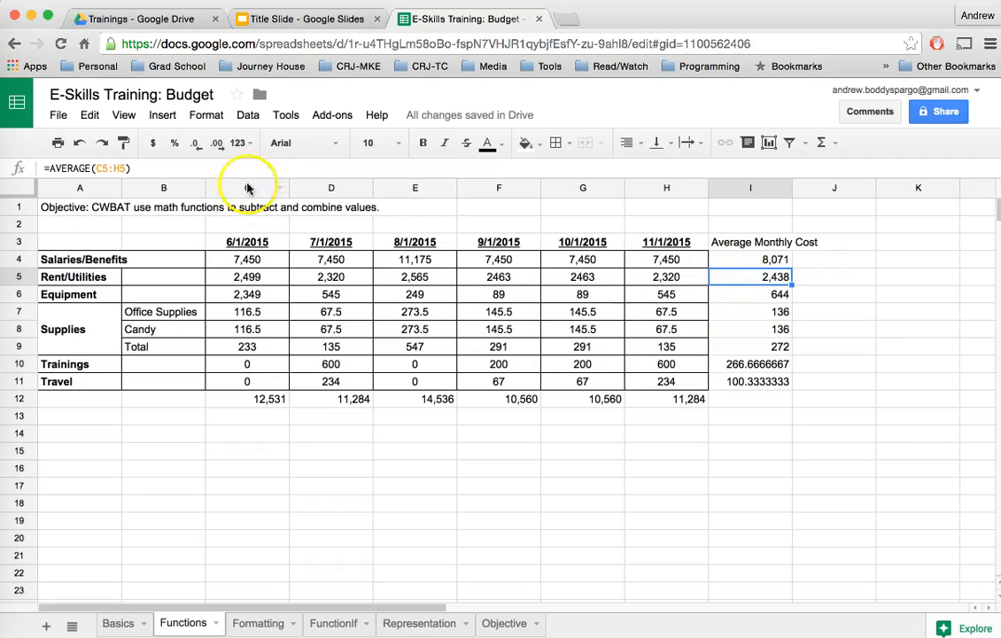
{"action": "left_click", "coordinate": [153, 167]}
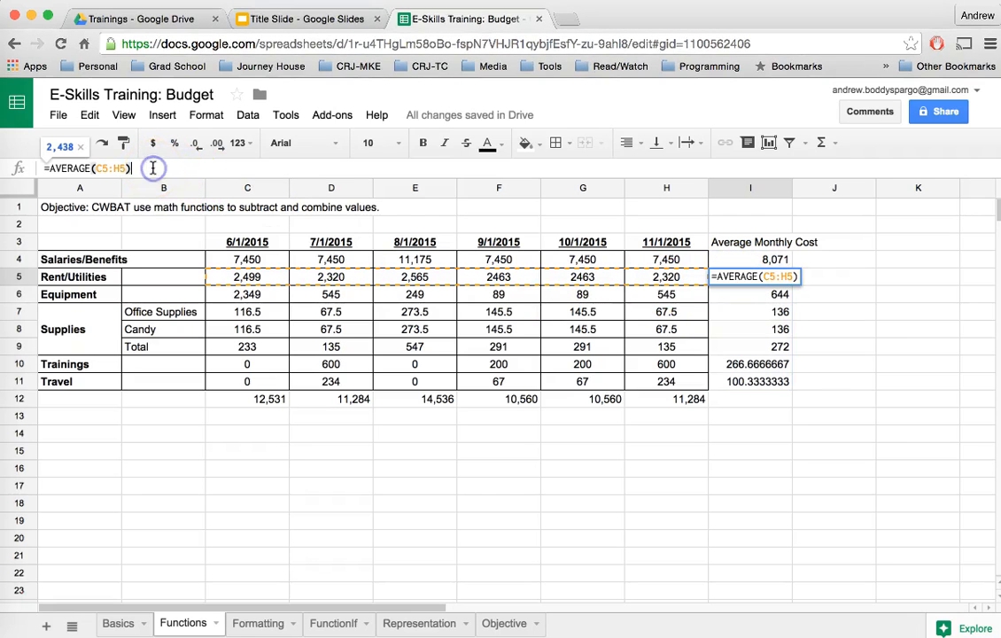
{"action": "left_click", "coordinate": [94, 168]}
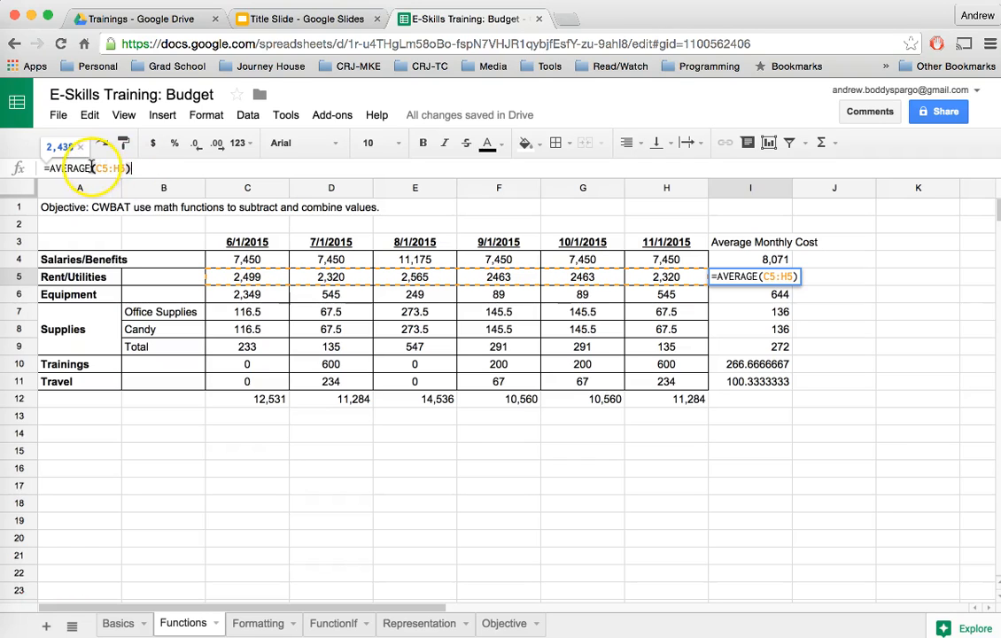
{"action": "left_click", "coordinate": [132, 167]}
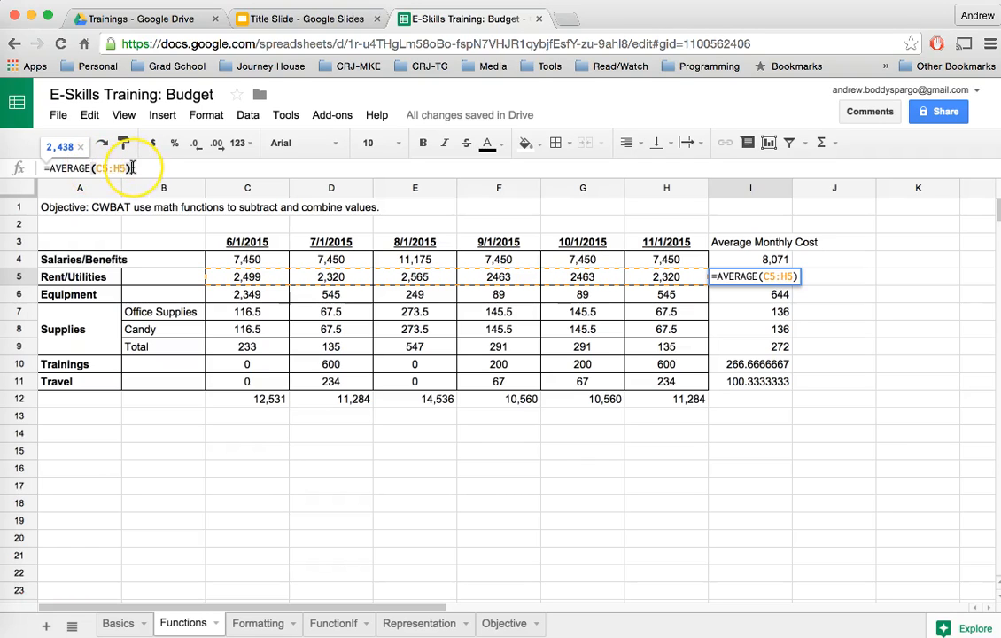
{"action": "key", "text": "Return"}
{"action": "left_click", "coordinate": [133, 167]}
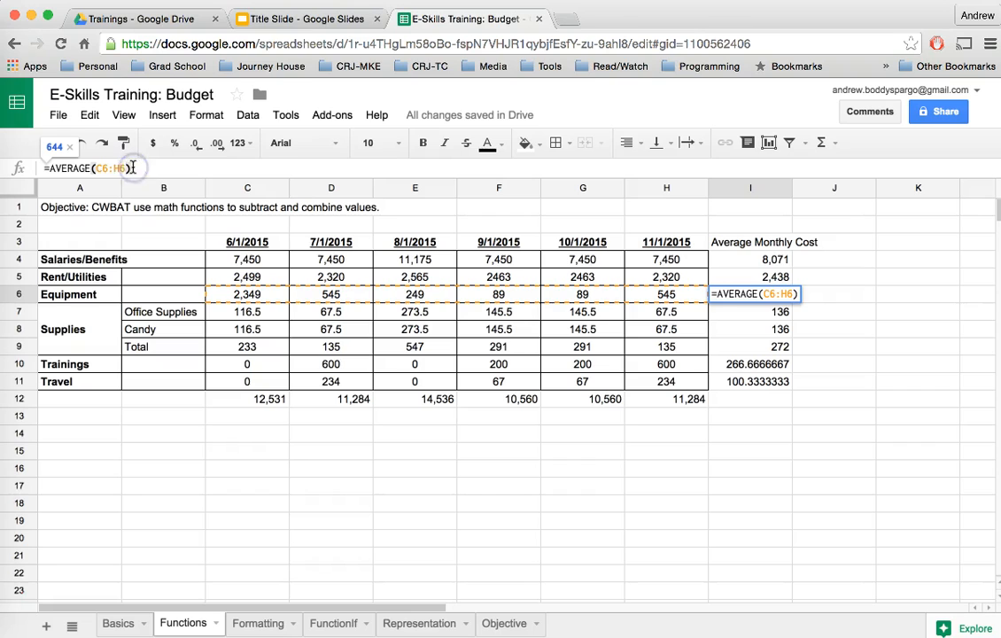
{"action": "key", "text": "Return"}
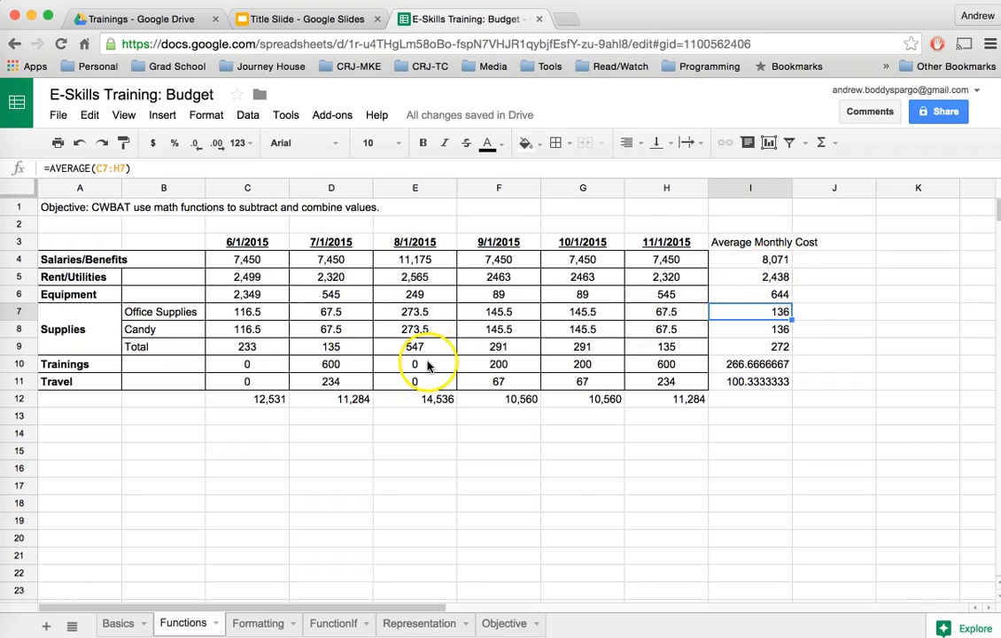
Compare the formulas in C12, I4 and D12, examining the function names and the ranges they reference.
{"action": "left_click", "coordinate": [228, 404]}
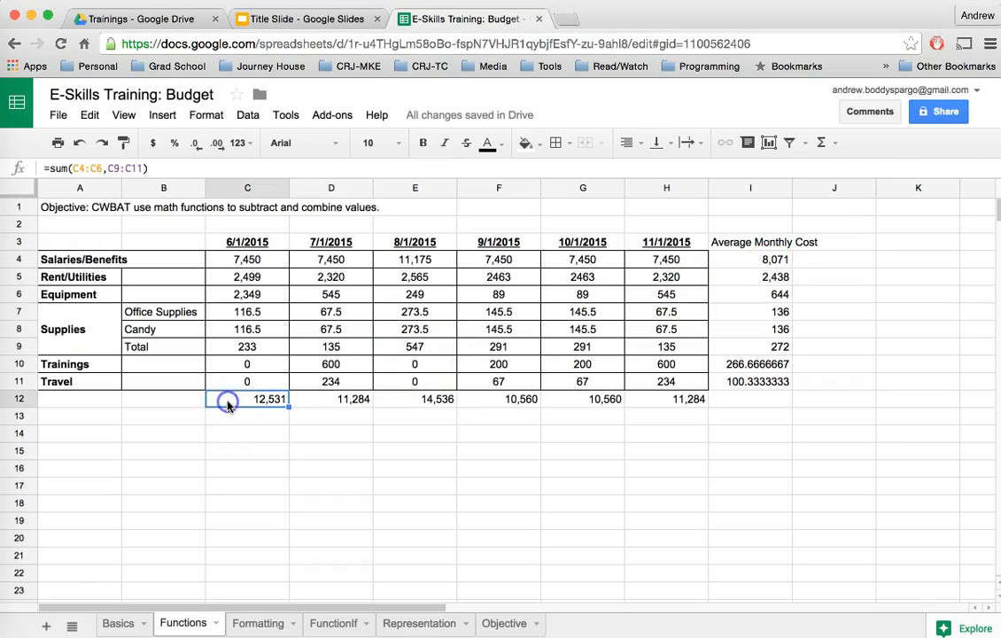
{"action": "left_click", "coordinate": [754, 261]}
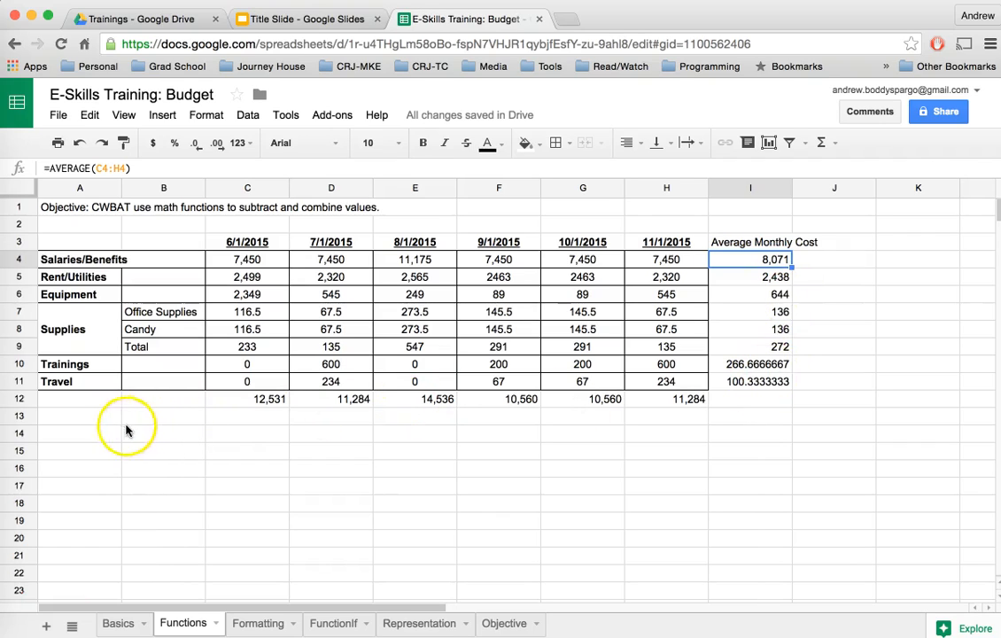
{"action": "left_click", "coordinate": [252, 400]}
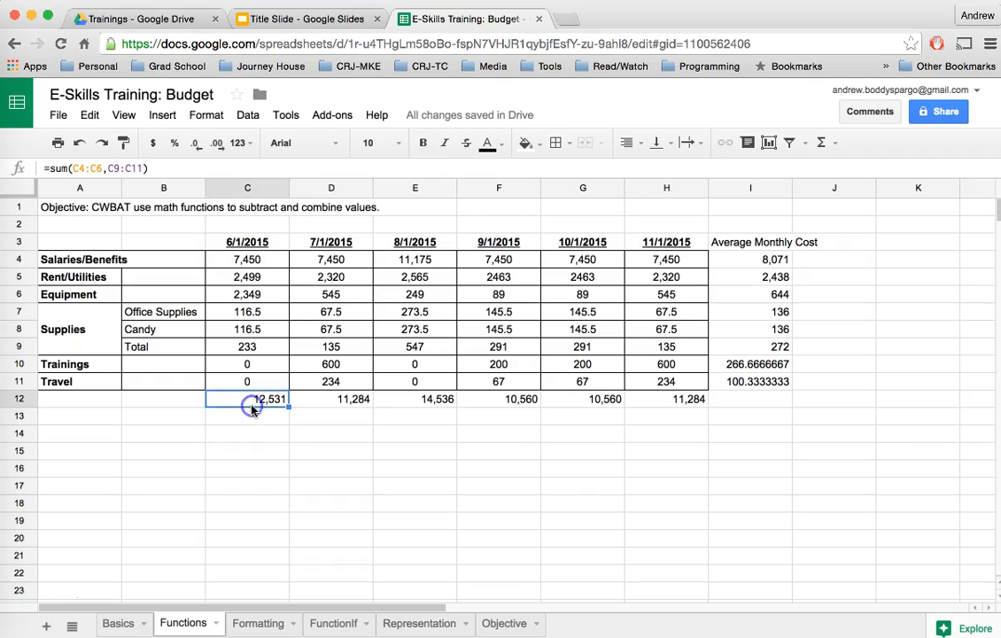
{"action": "left_click", "coordinate": [92, 168]}
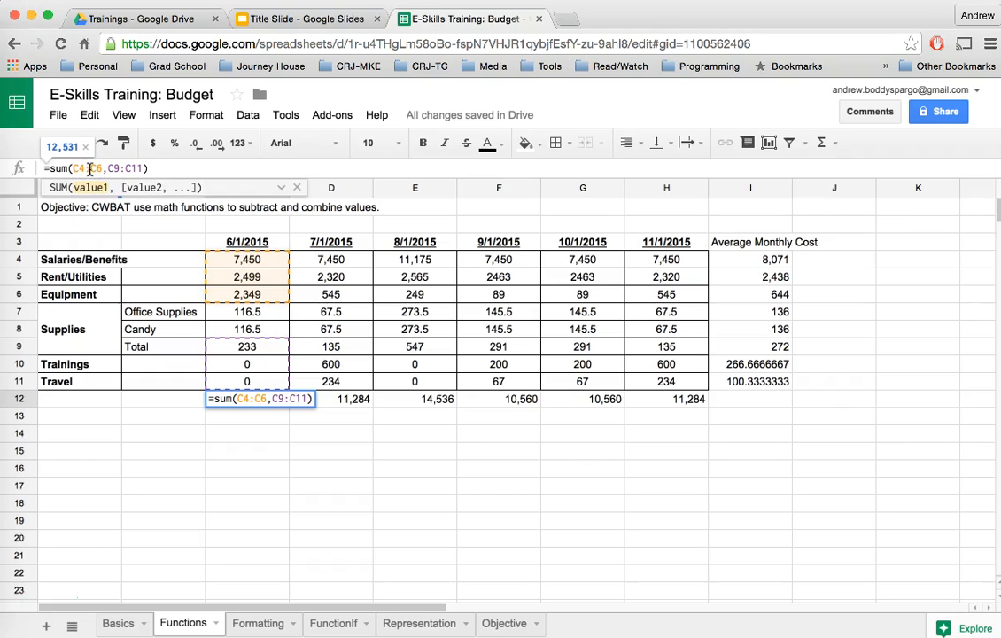
{"action": "left_click", "coordinate": [242, 403]}
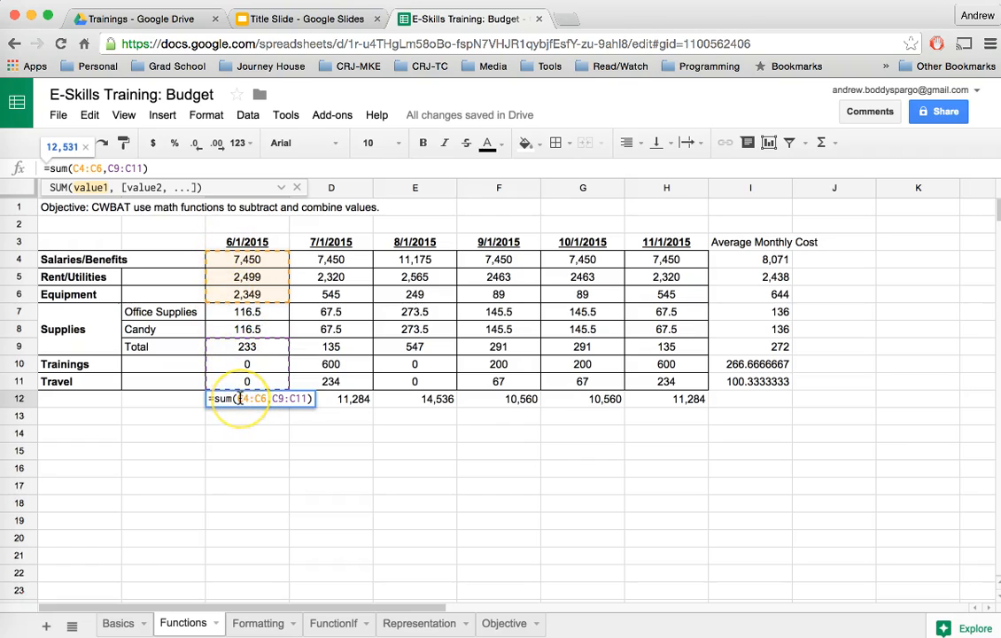
{"action": "key", "text": "Tab"}
{"action": "left_click", "coordinate": [325, 400]}
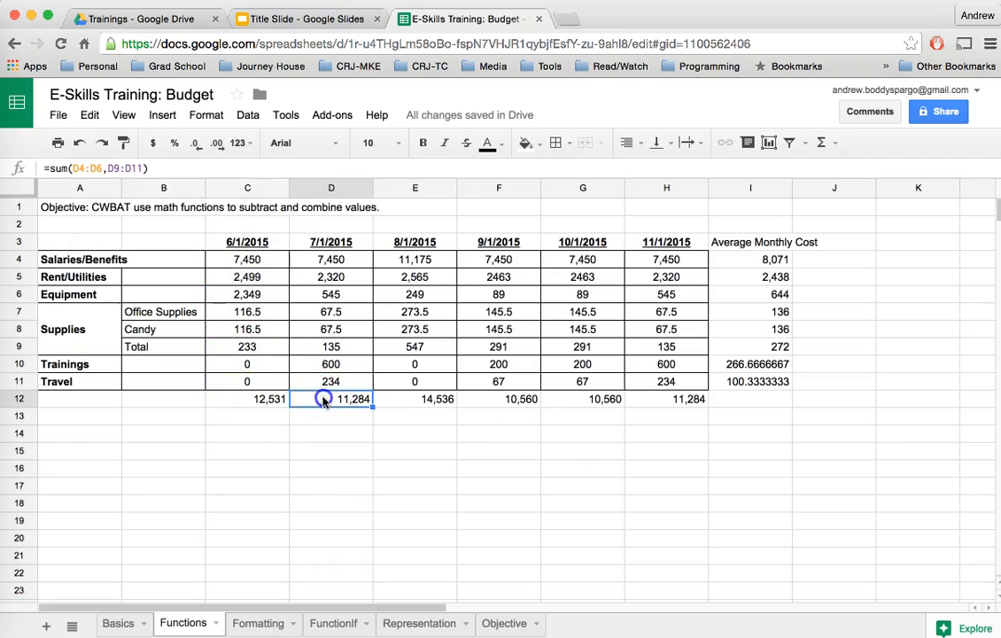
Inspect the SUM formula in D12 against the one in C12, examining the ranges each adds.
{"action": "double_click", "coordinate": [324, 400]}
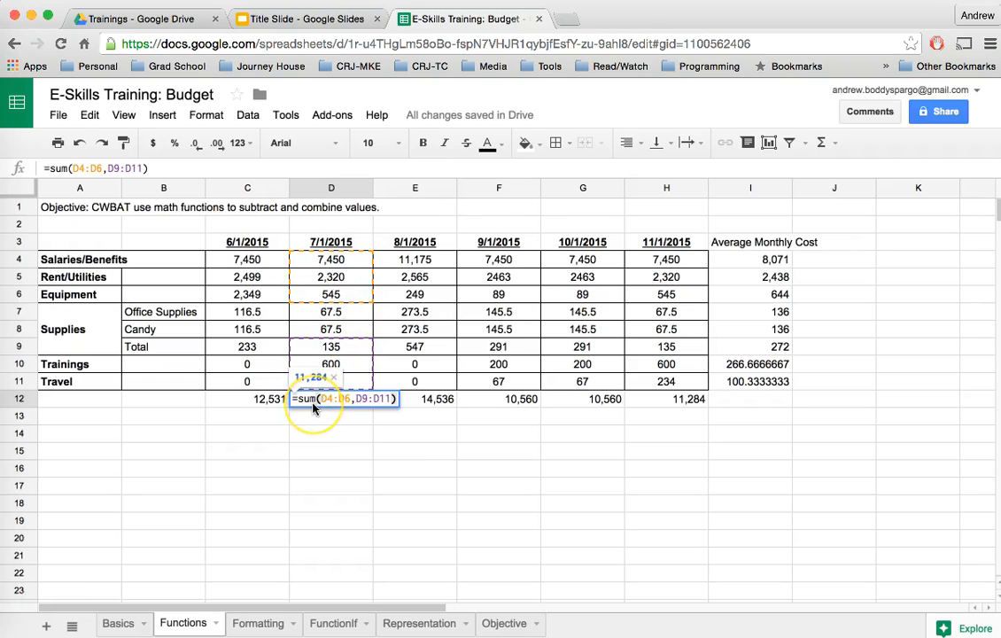
{"action": "left_click", "coordinate": [320, 400]}
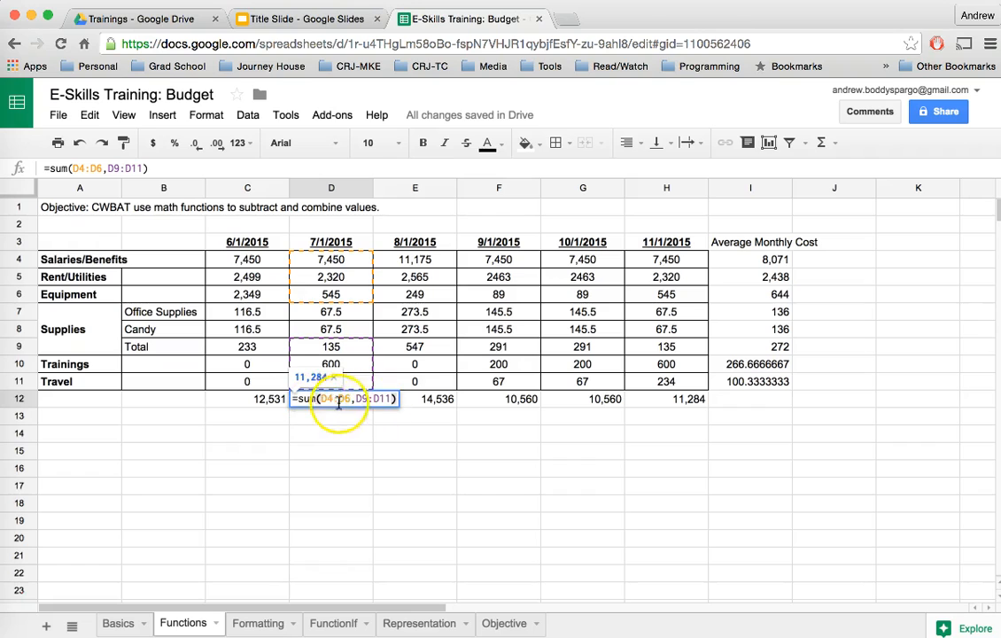
{"action": "left_click", "coordinate": [272, 400]}
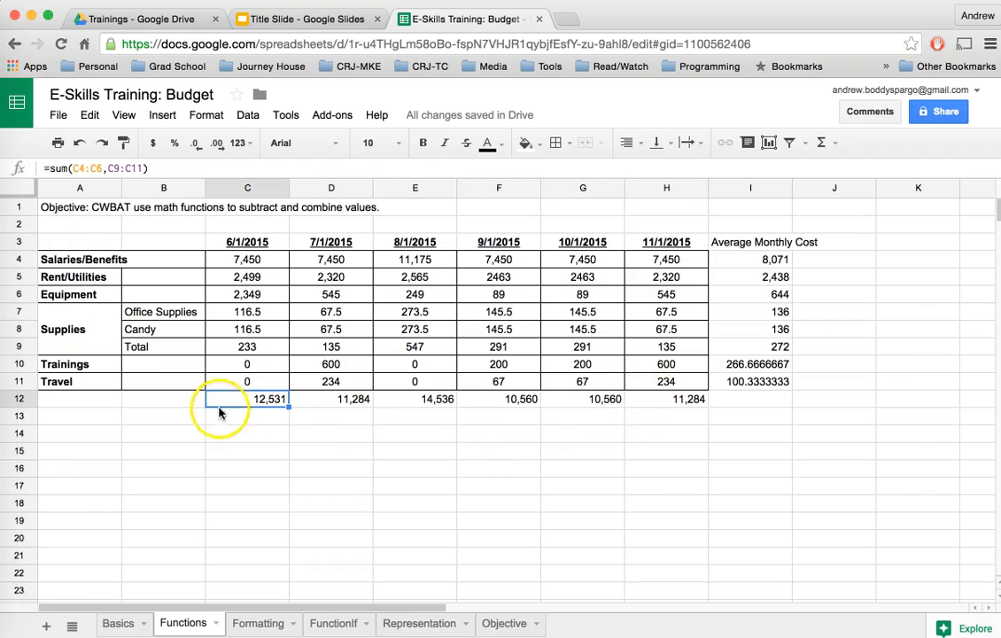
Enter the label "Target Budget:" in A14 and the value 12,000 in B14.
{"action": "left_click", "coordinate": [104, 433]}
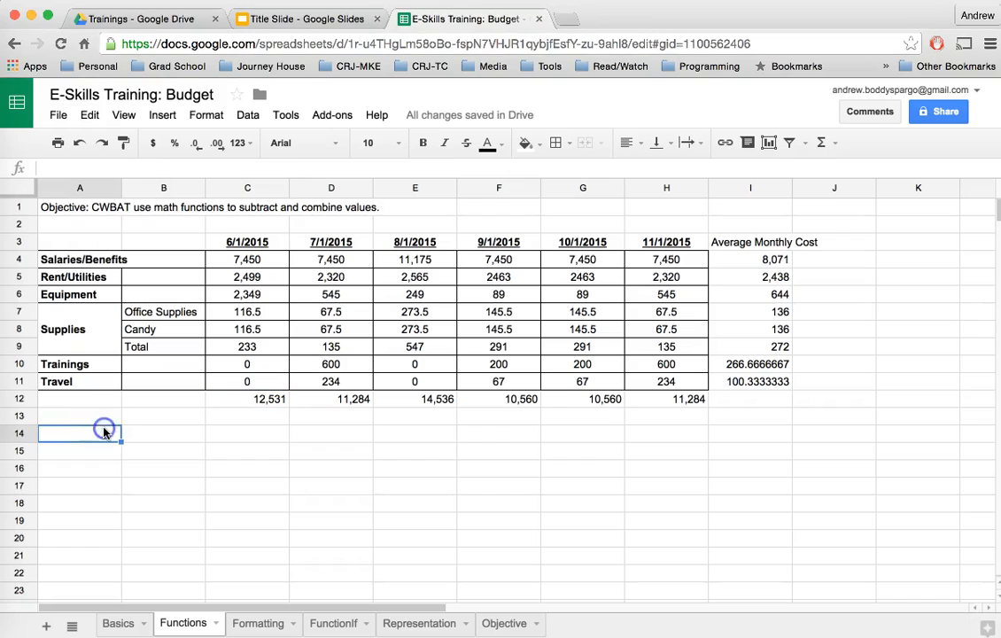
{"action": "type", "text": "Targe"}
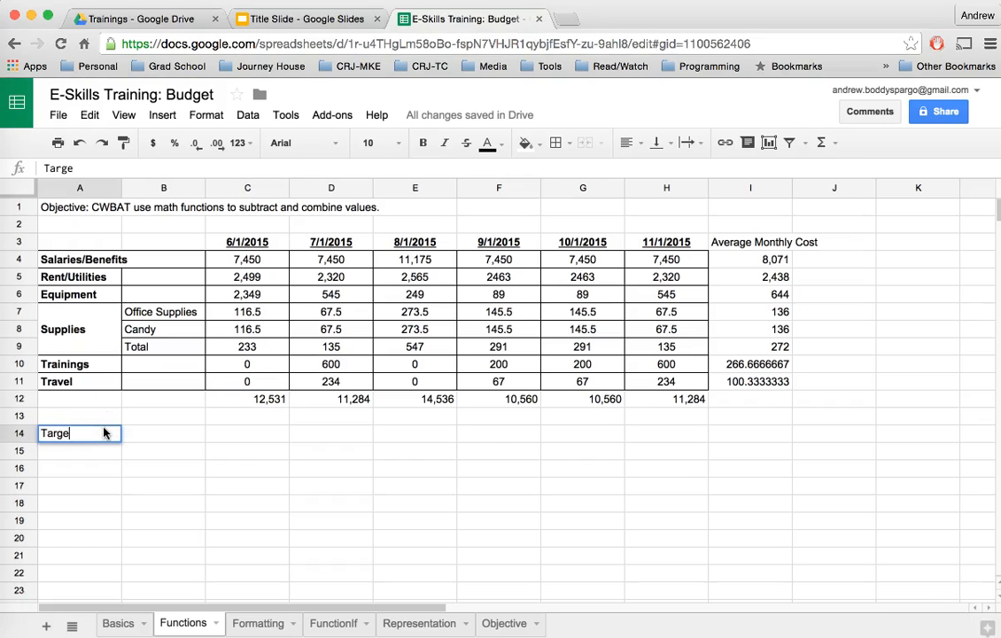
{"action": "type", "text": "t Budge"}
{"action": "key", "text": "Tab"}
{"action": "type", "text": "12,000"}
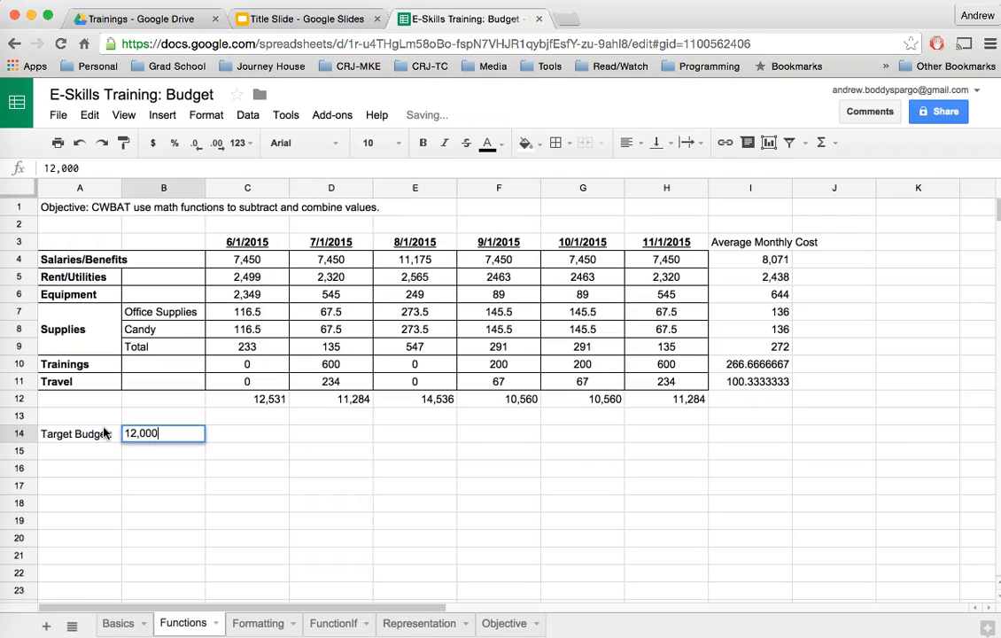
{"action": "key", "text": "Tab"}
Review the monthly totals in C12 through G12 against the target budget in B14.
{"action": "left_click", "coordinate": [237, 401]}
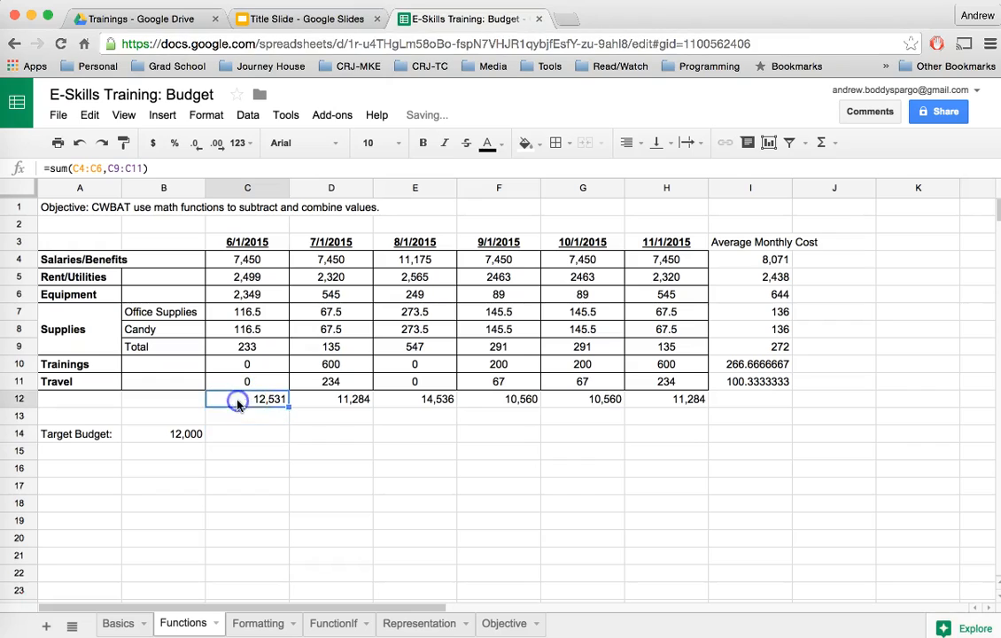
{"action": "left_click", "coordinate": [335, 399]}
{"action": "left_click", "coordinate": [401, 399]}
{"action": "left_click", "coordinate": [490, 399]}
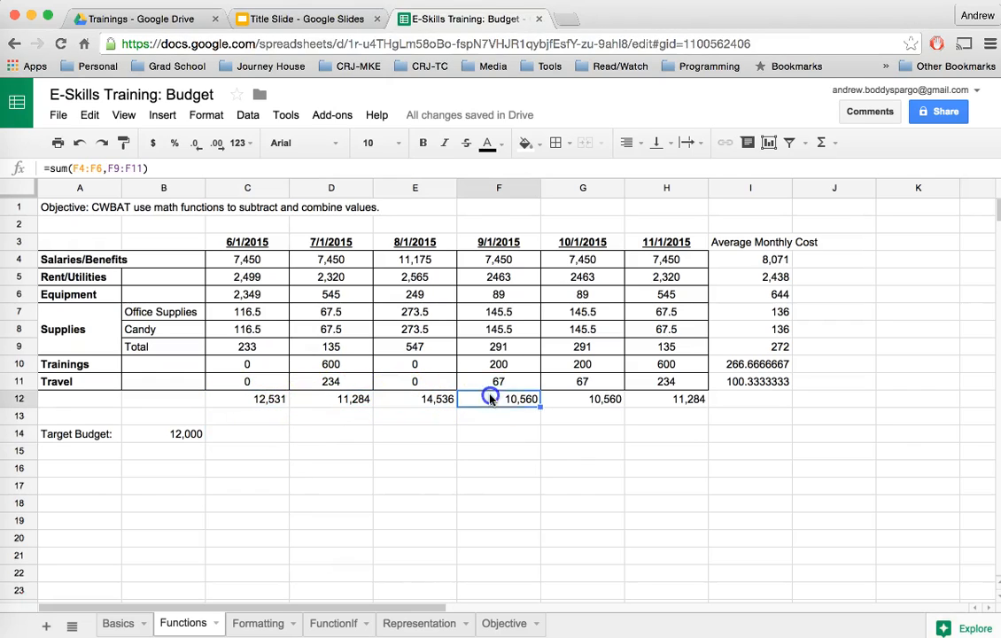
{"action": "left_click", "coordinate": [572, 399]}
{"action": "left_click", "coordinate": [183, 433]}
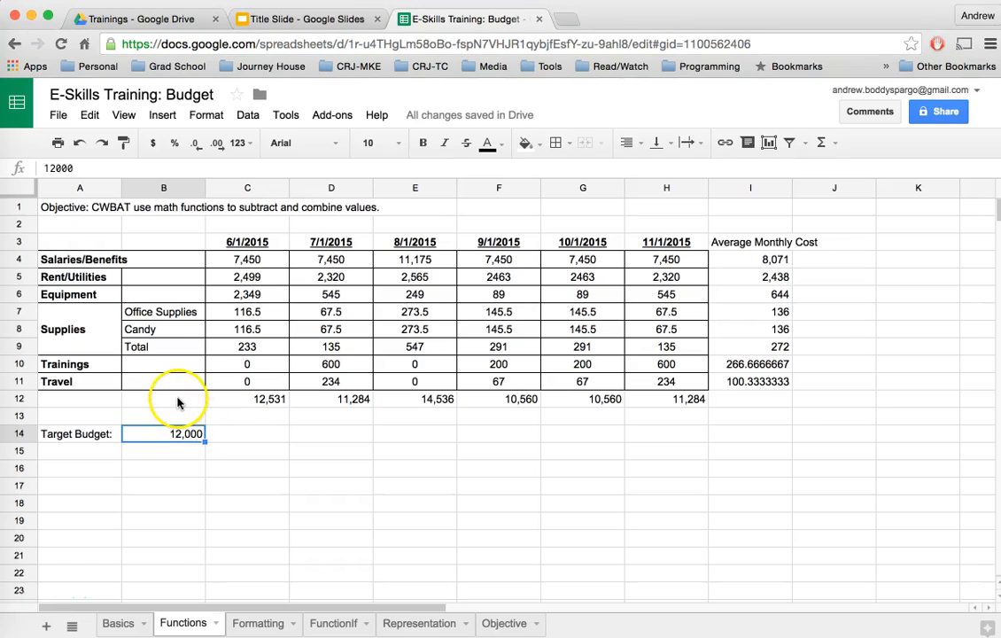
Enter the row labels "Monthly totals:" in B12 and "Difference from budget" in B13.
{"action": "left_click", "coordinate": [177, 401]}
{"action": "type", "text": "To"}
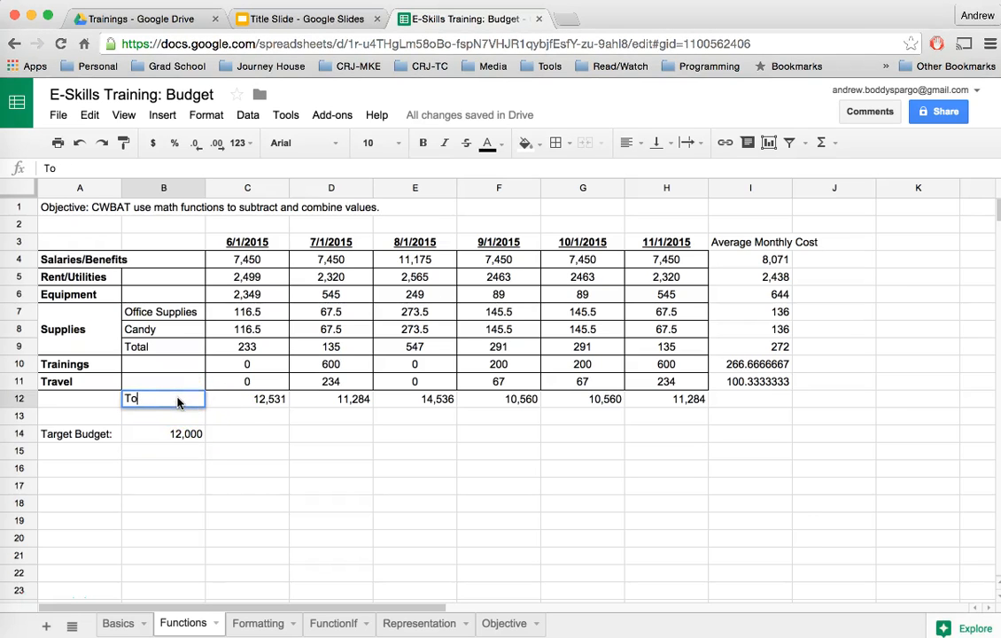
{"action": "type", "text": "tahly totals:"}
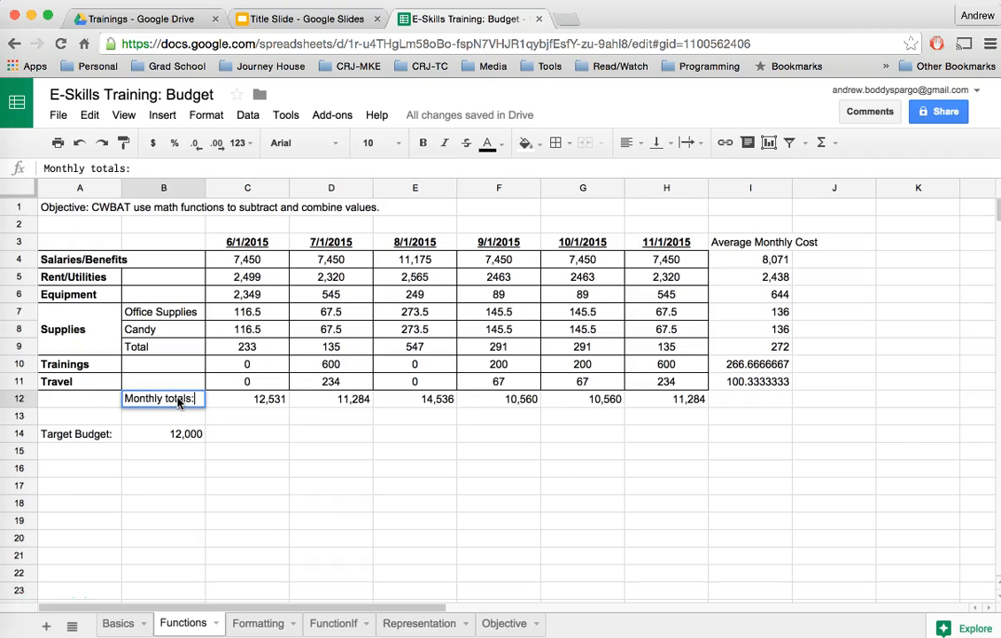
{"action": "key", "text": "Return"}
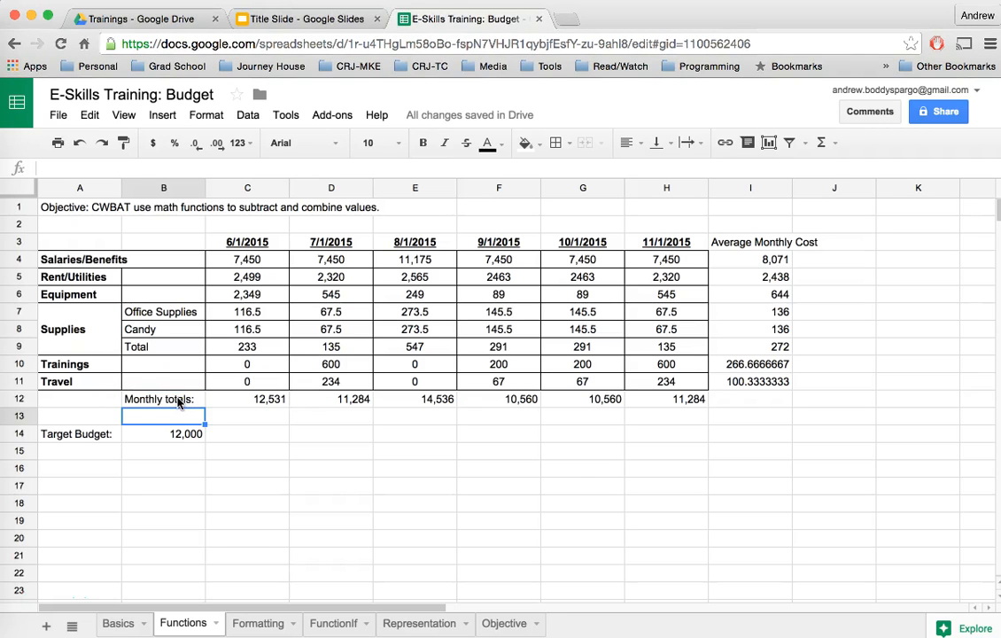
{"action": "type", "text": "Differenc"}
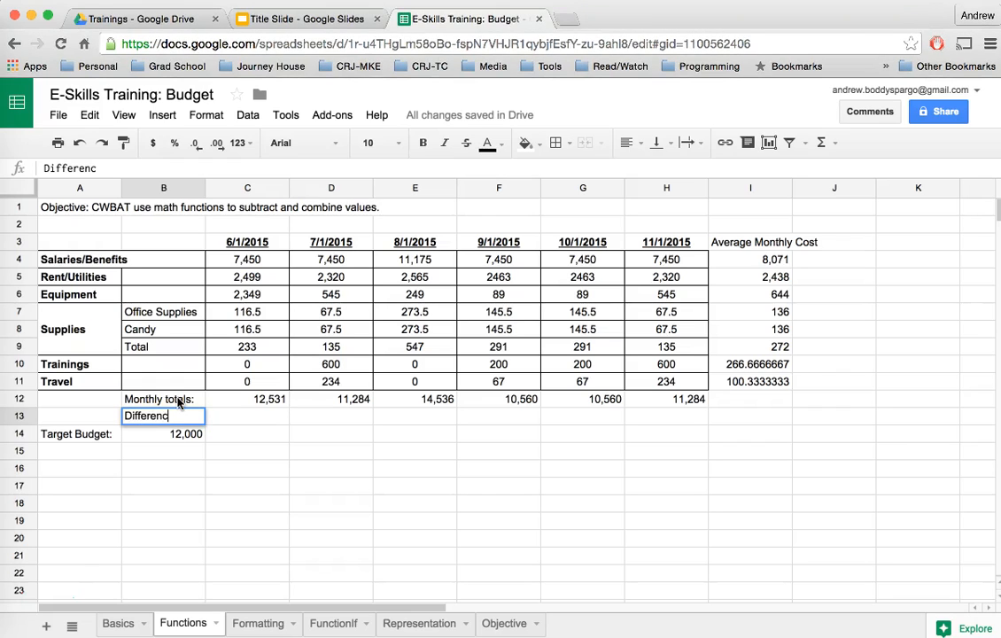
{"action": "type", "text": "e from budge"}
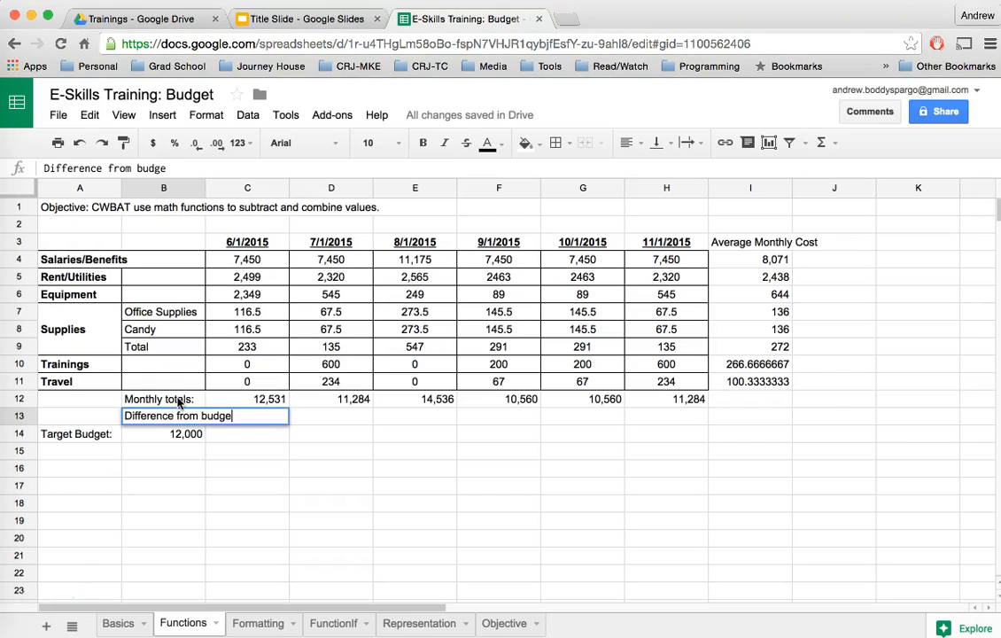
{"action": "type", "text": "t"}
{"action": "key", "text": "Return"}
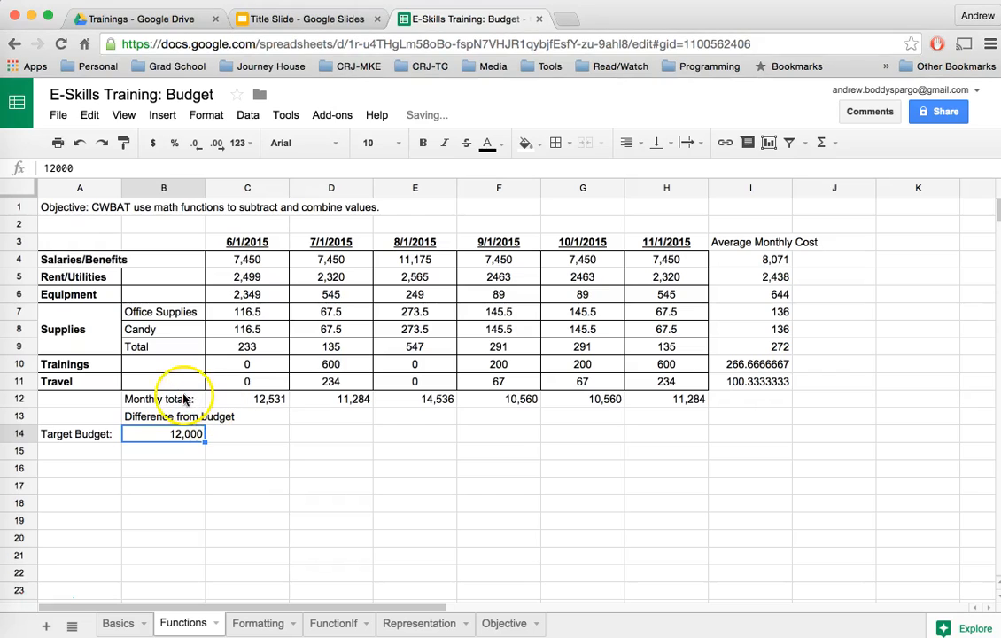
Merge A12:B12 and A13:B13 separately, and right-align the two merged row labels.
{"action": "left_click", "coordinate": [126, 403]}
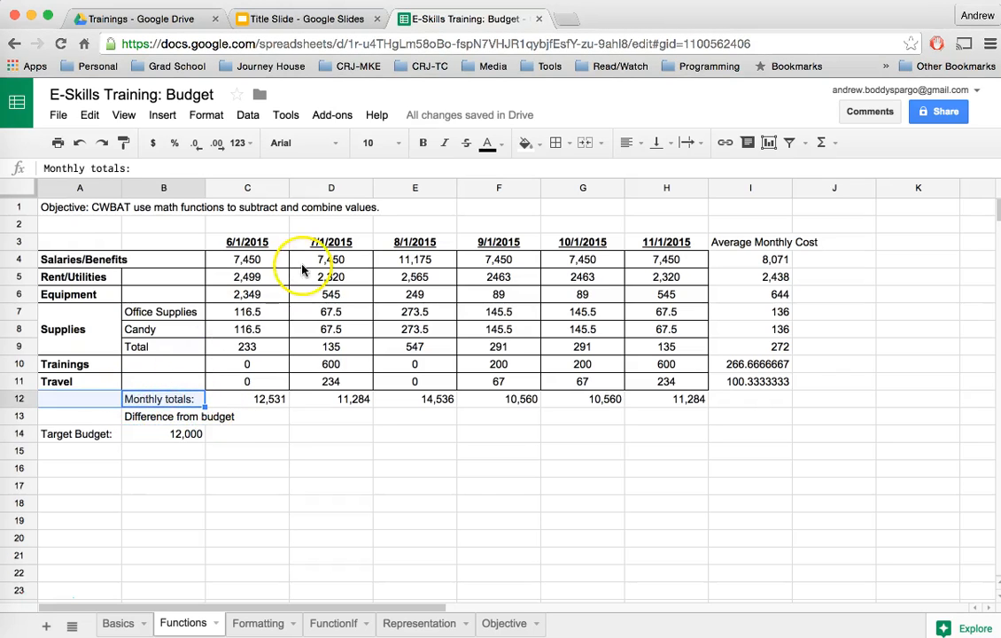
{"action": "left_click", "coordinate": [585, 142]}
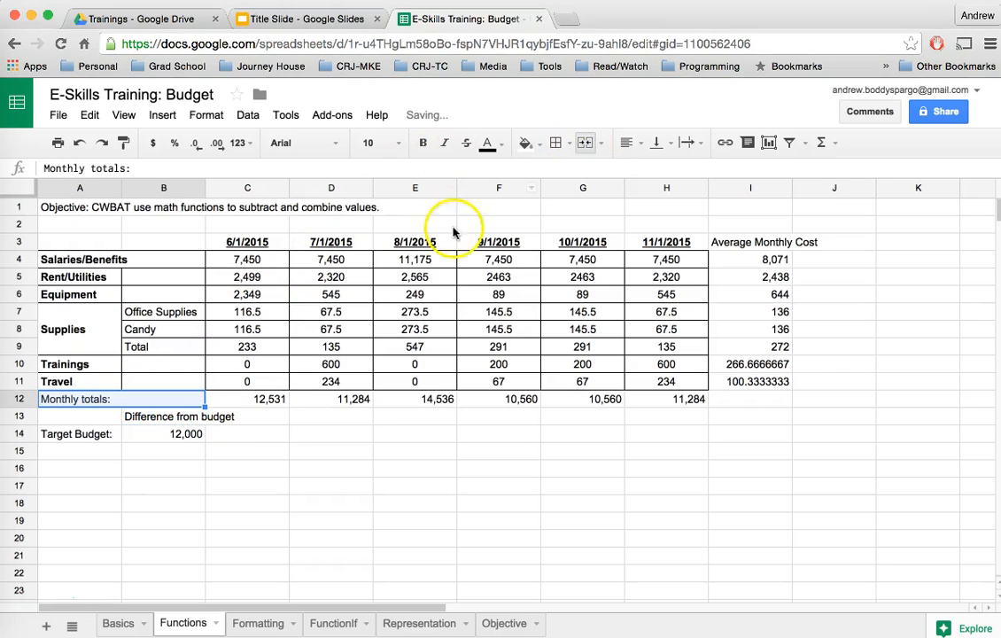
{"action": "left_click", "coordinate": [152, 418]}
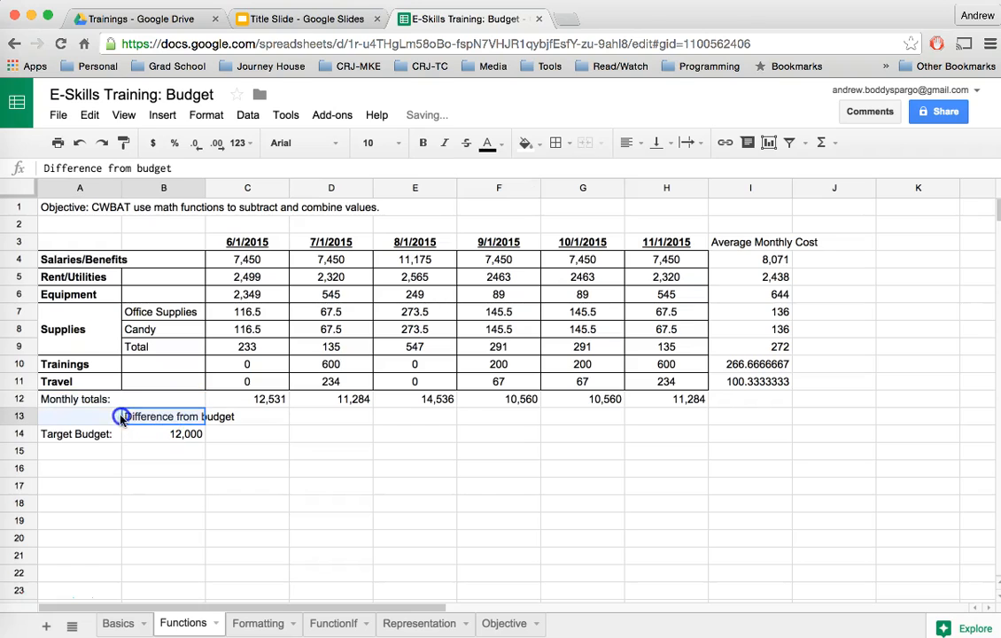
{"action": "left_click", "coordinate": [585, 144]}
{"action": "left_click_drag", "start_coordinate": [193, 402], "coordinate": [181, 418]}
{"action": "left_click", "coordinate": [628, 143]}
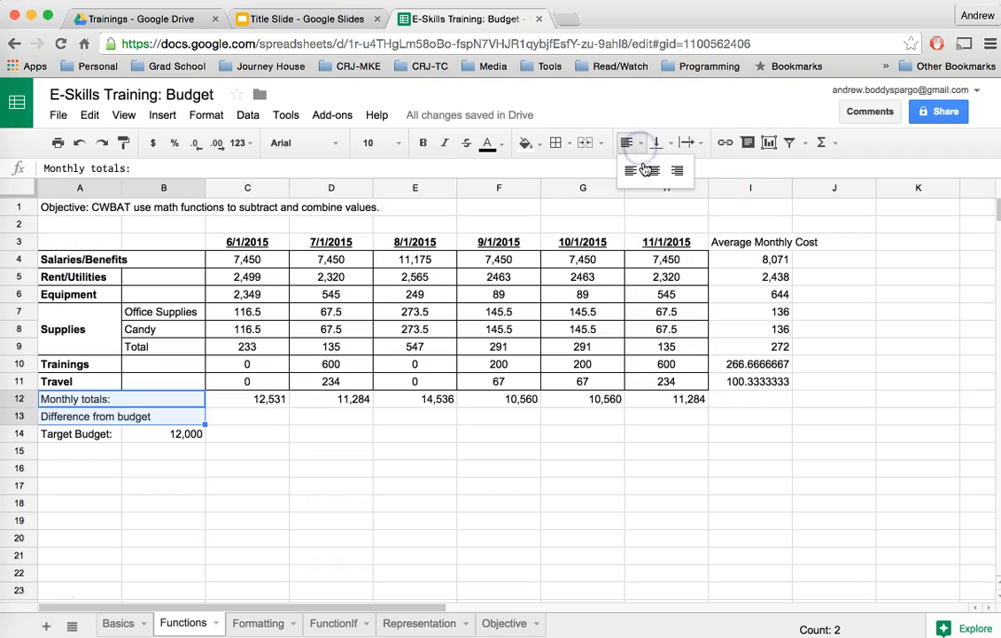
{"action": "left_click", "coordinate": [677, 175]}
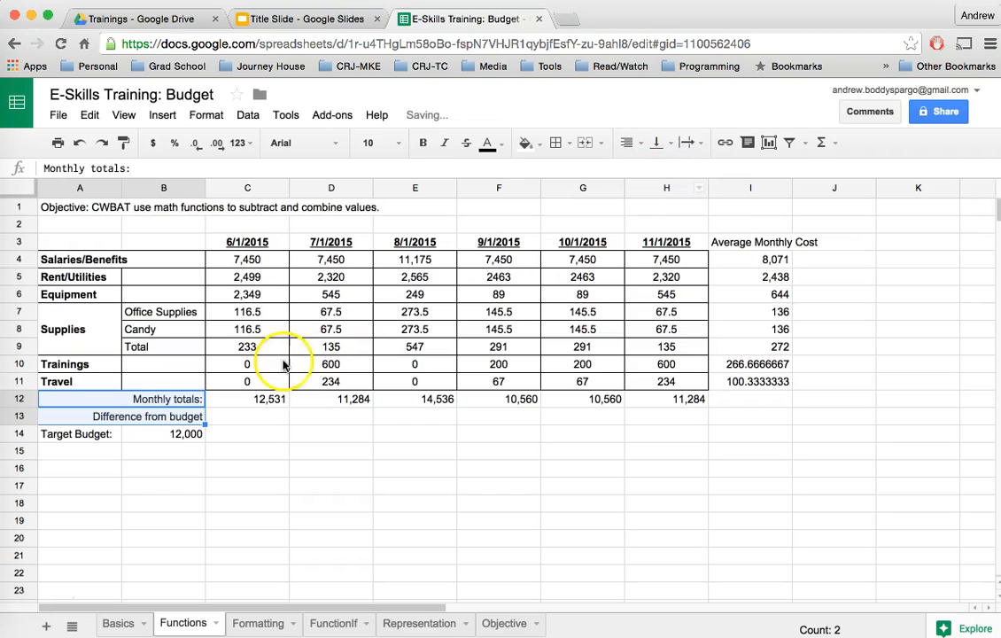
Calculate the June difference from budget in C13 with =C12-B14 and copy the formula across through H13.
{"action": "left_click", "coordinate": [226, 426]}
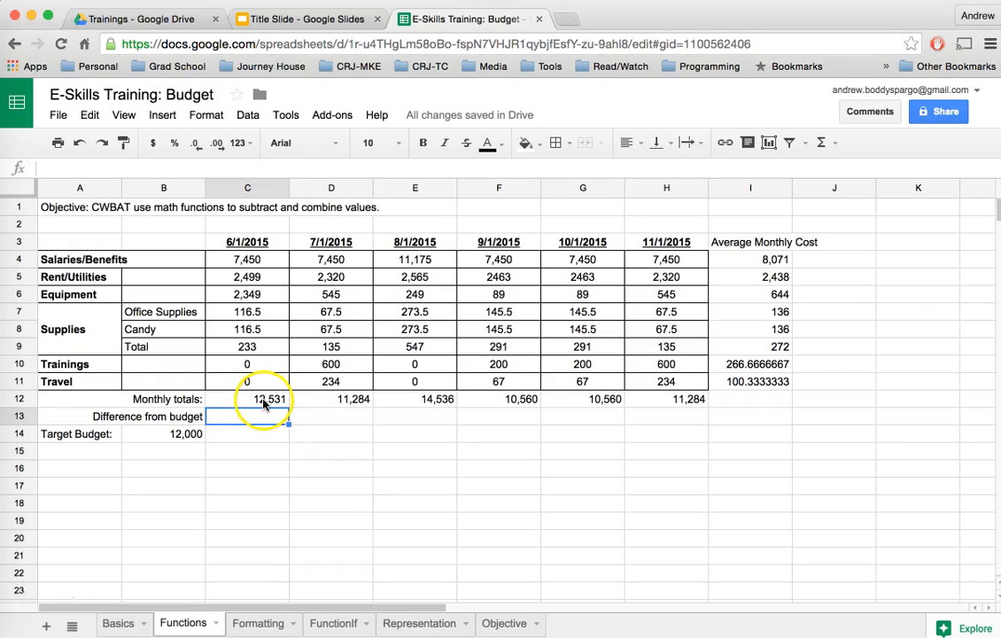
{"action": "left_click", "coordinate": [263, 401]}
{"action": "left_click", "coordinate": [179, 434]}
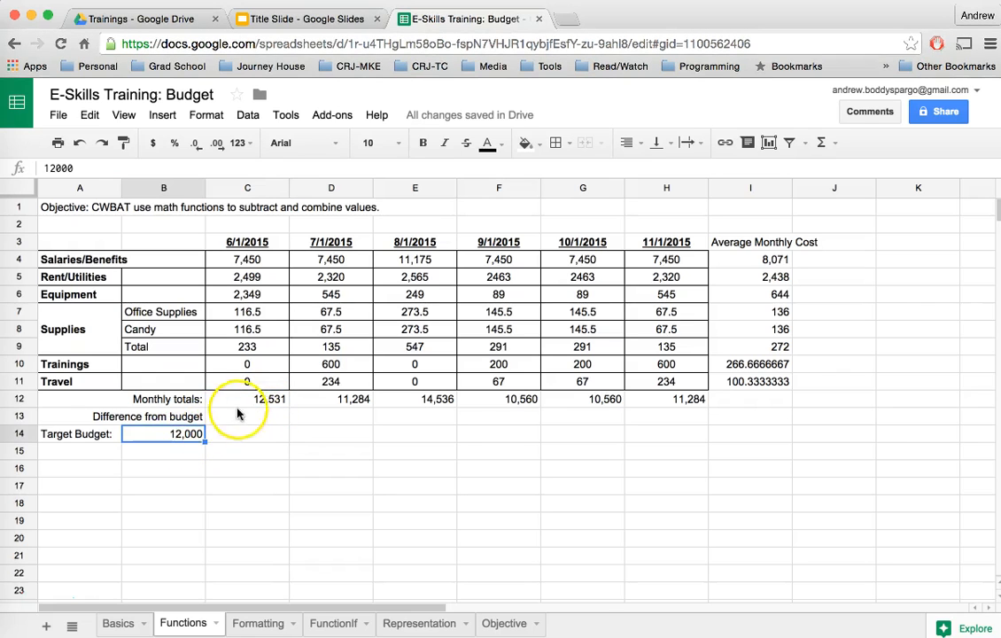
{"action": "left_click", "coordinate": [253, 417]}
{"action": "type", "text": "="}
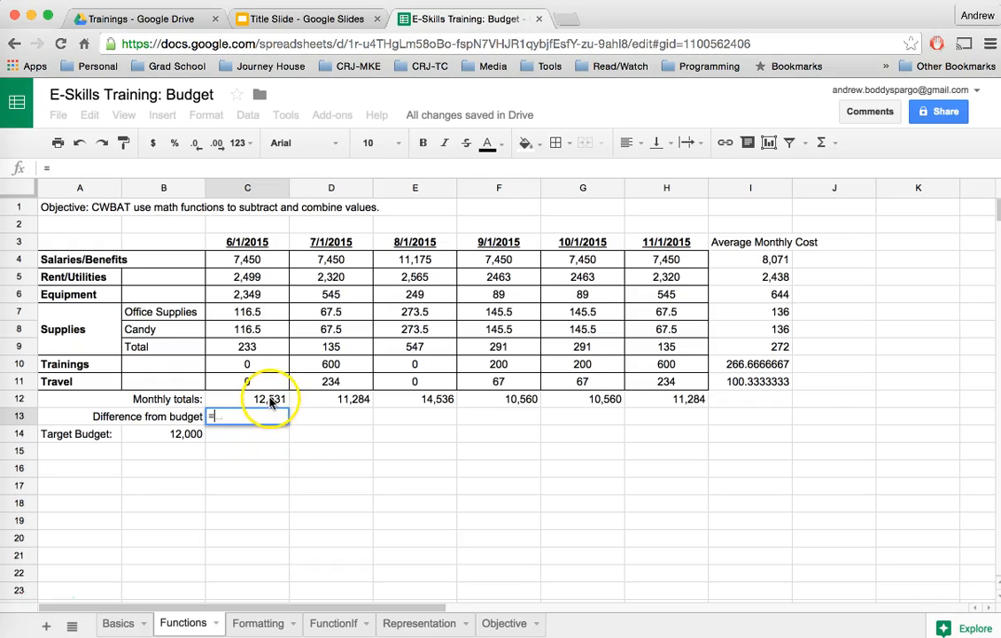
{"action": "left_click", "coordinate": [271, 401]}
{"action": "type", "text": "-"}
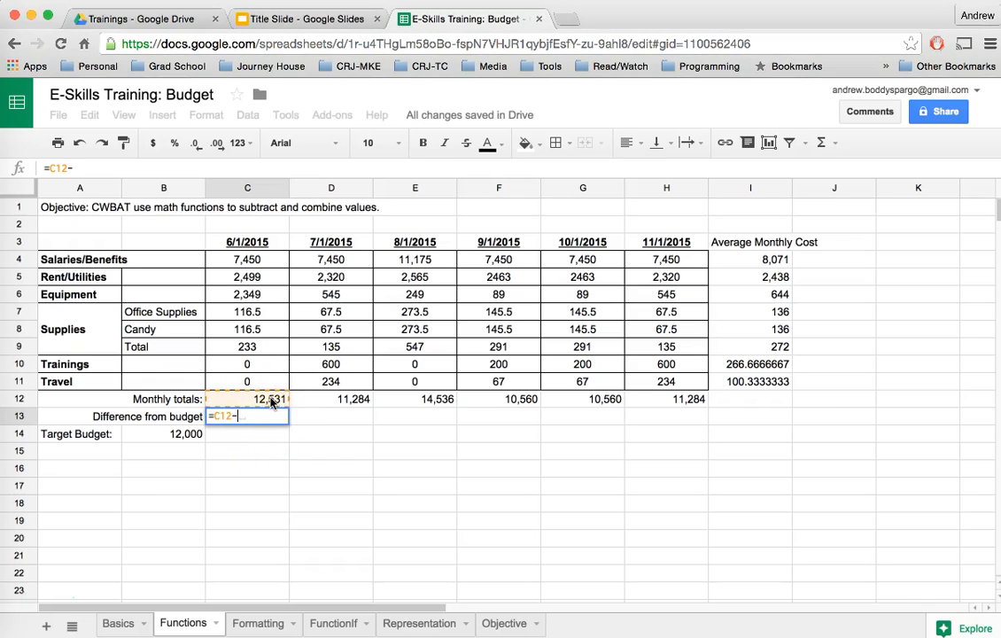
{"action": "left_click", "coordinate": [189, 433]}
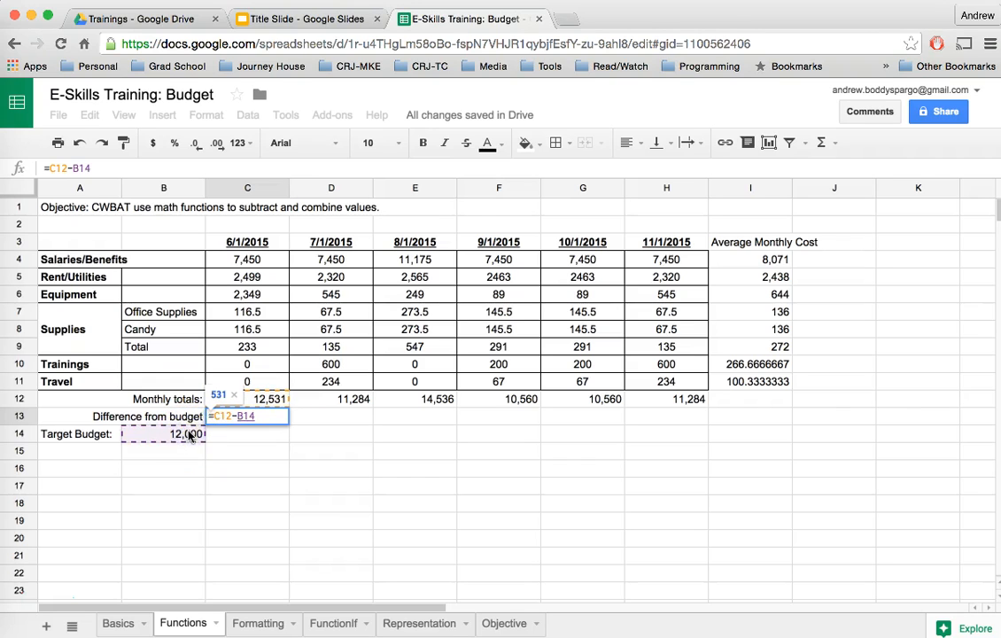
{"action": "key", "text": "Return"}
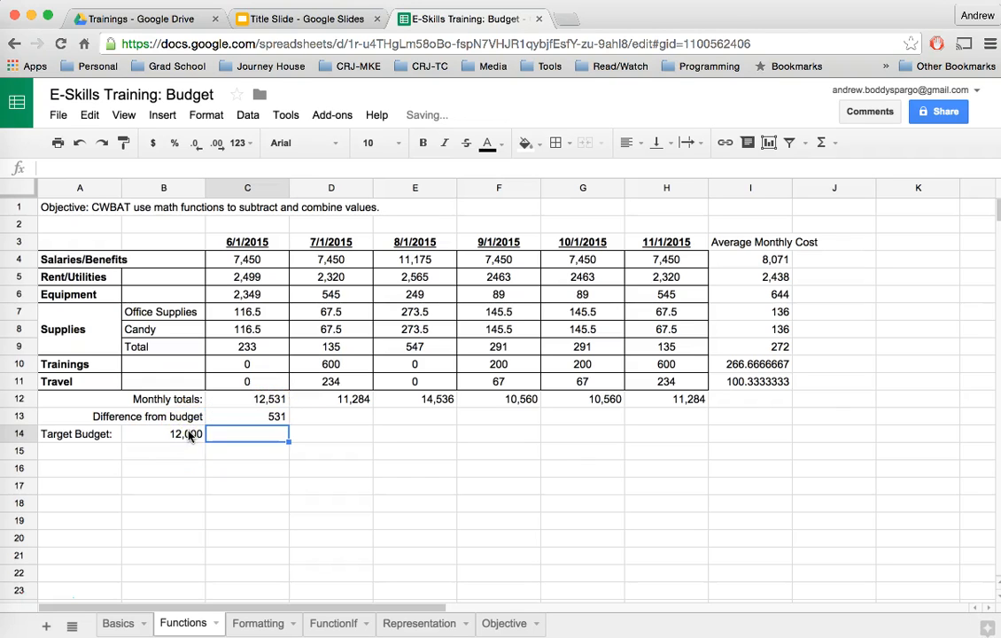
{"action": "left_click", "coordinate": [245, 422]}
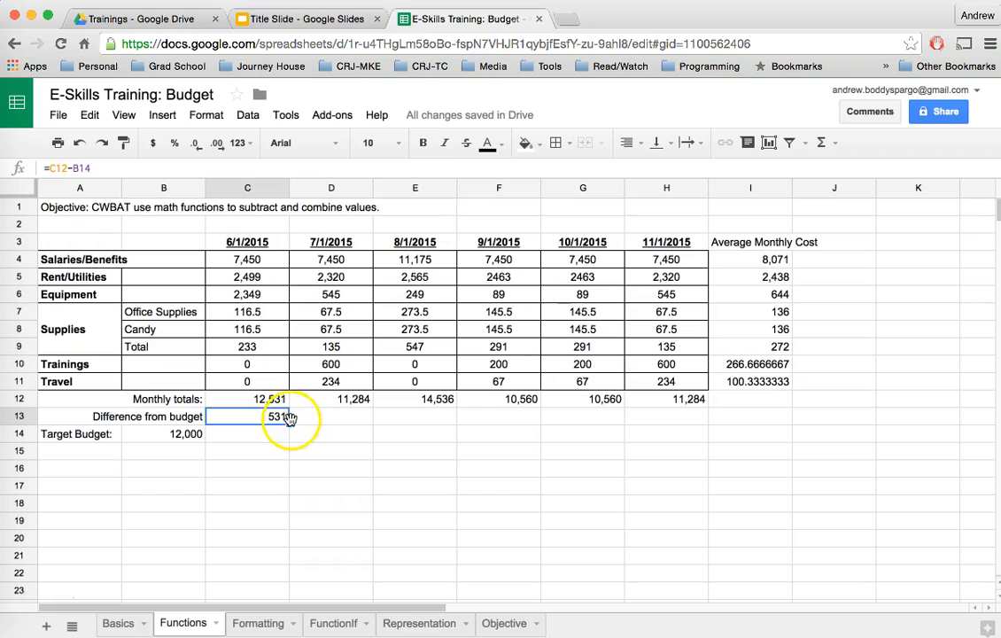
{"action": "left_click_drag", "start_coordinate": [289, 422], "coordinate": [578, 418]}
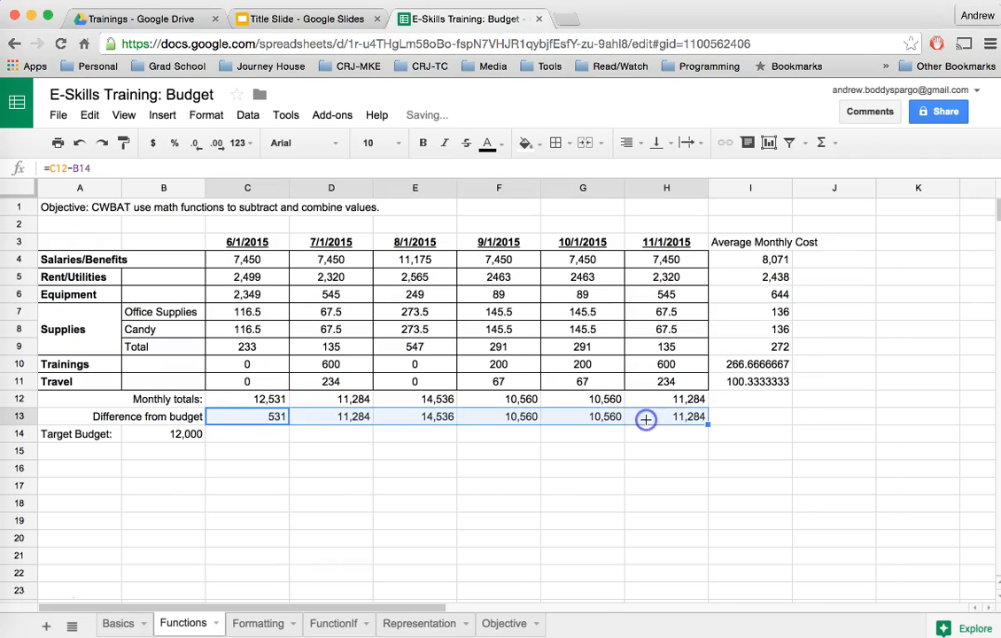
Compare the monthly totals in D12, E12 and F12 with the copied differences in D13, E13 and F13.
{"action": "left_click", "coordinate": [357, 399]}
{"action": "left_click", "coordinate": [359, 416]}
{"action": "left_click", "coordinate": [397, 401]}
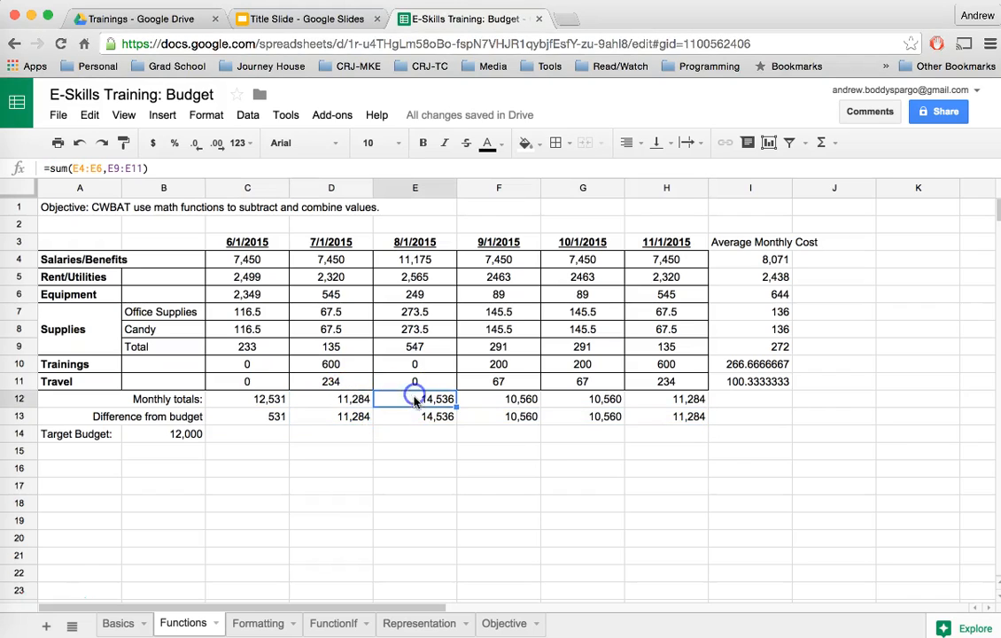
{"action": "left_click", "coordinate": [417, 416]}
{"action": "left_click", "coordinate": [478, 403]}
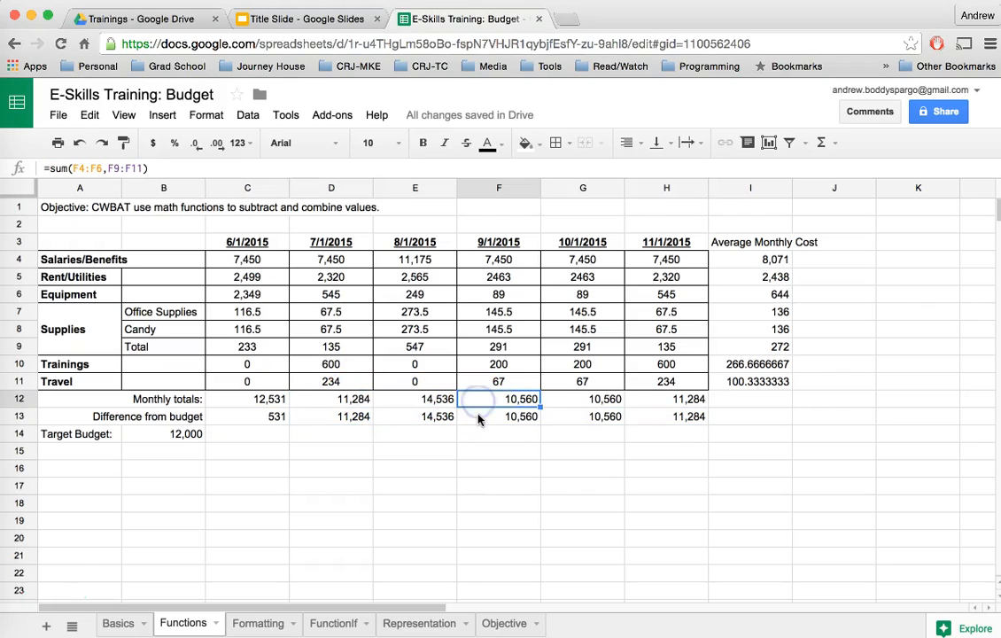
{"action": "left_click", "coordinate": [478, 418]}
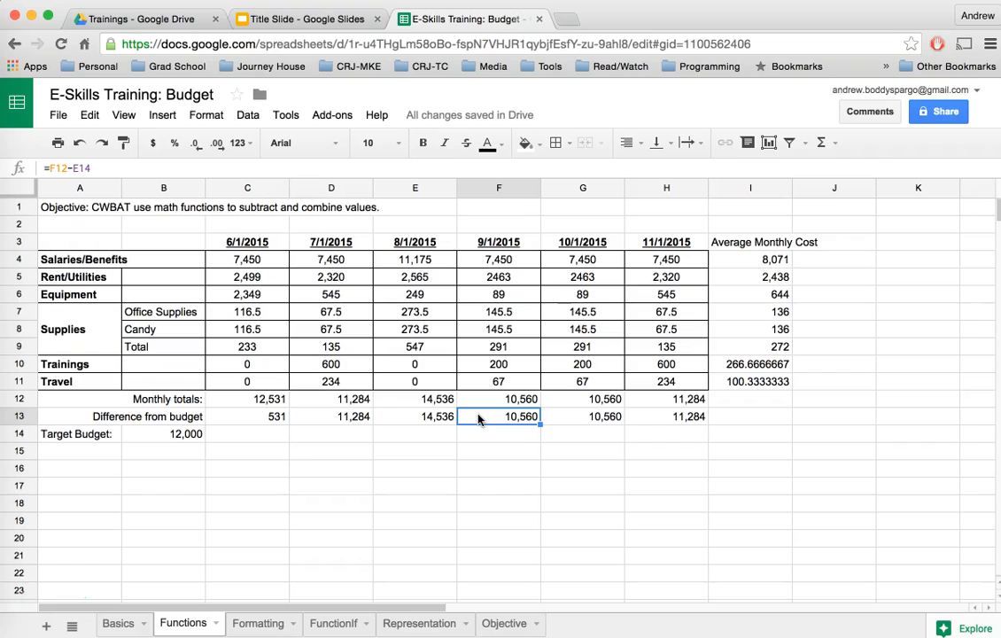
Examine the cell references in the C13 and D13 difference formulas to see which target budget cell each uses.
{"action": "left_click", "coordinate": [261, 417]}
{"action": "double_click", "coordinate": [261, 418]}
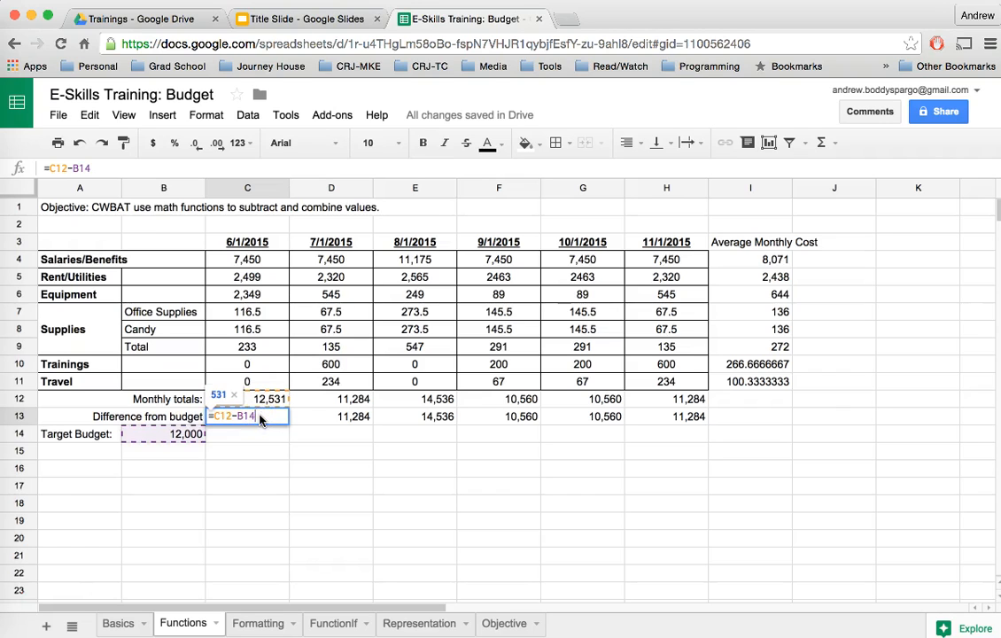
{"action": "left_click", "coordinate": [293, 422]}
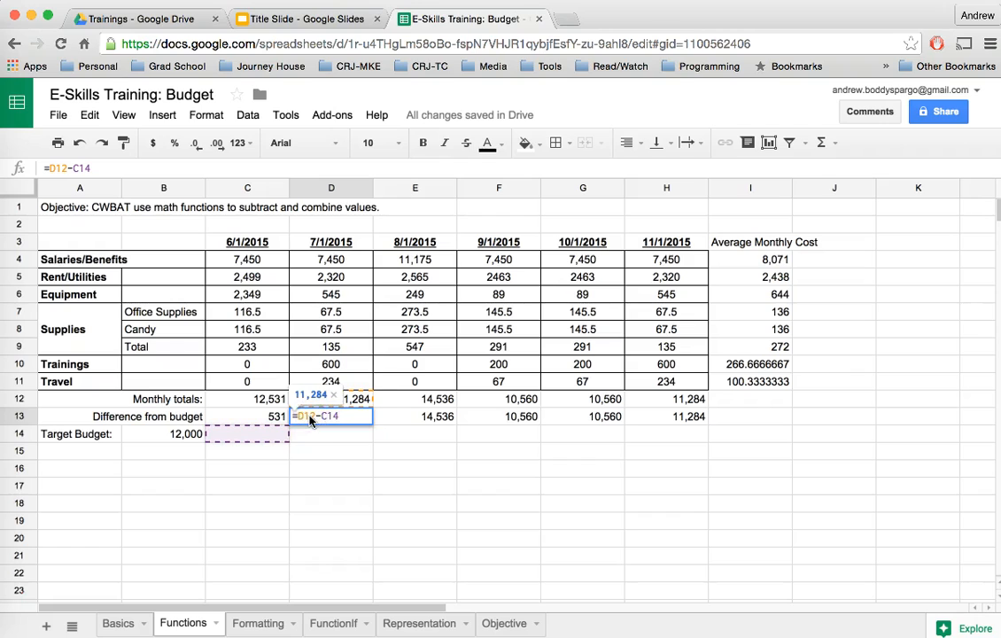
{"action": "left_click", "coordinate": [358, 404]}
{"action": "left_click", "coordinate": [354, 403]}
{"action": "left_click", "coordinate": [179, 435]}
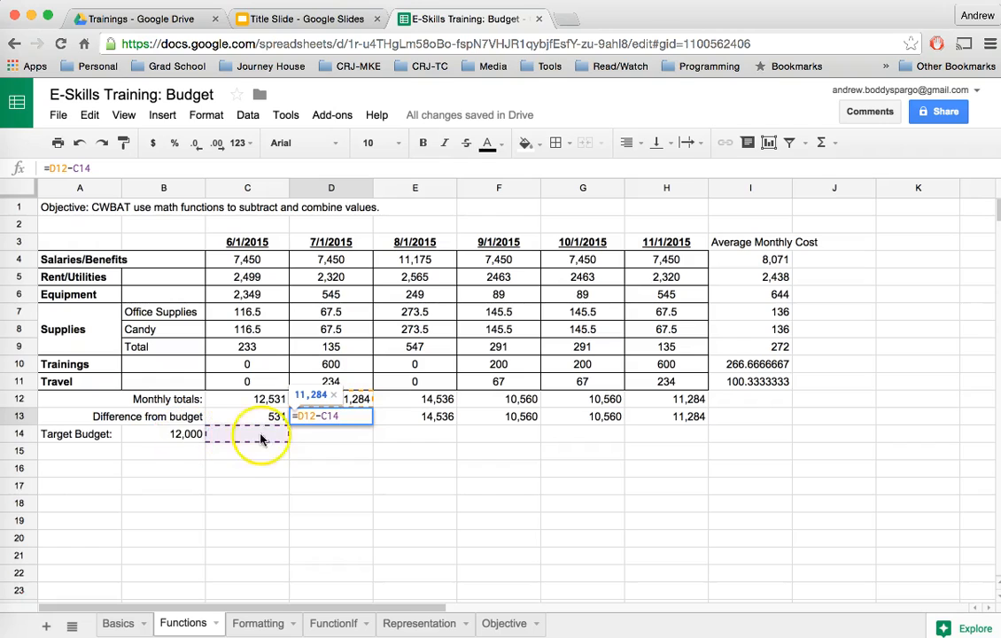
{"action": "key", "text": "Tab"}
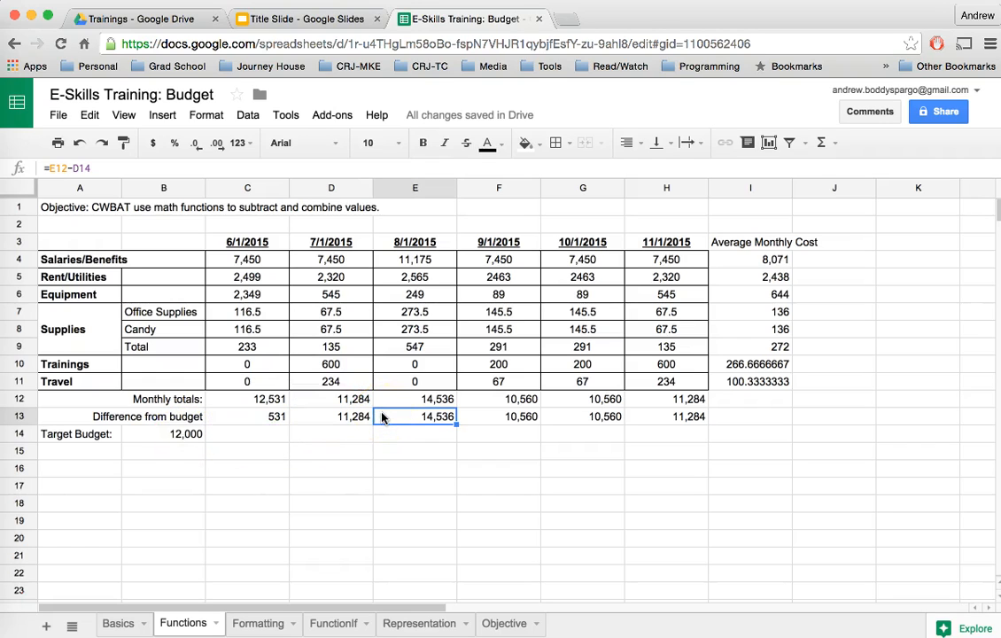
Examine which cells the August difference formula in E13 refers to.
{"action": "double_click", "coordinate": [394, 423]}
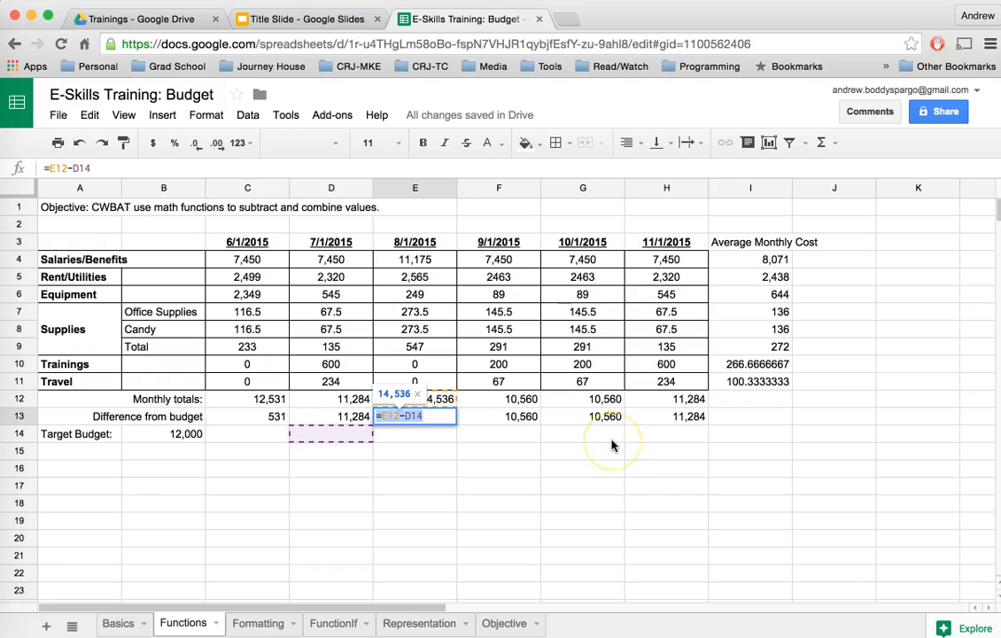
{"action": "key", "text": "Return"}
Make the target budget reference in C13 absolute so the June difference formula reads =C12-$B$14.
{"action": "left_click", "coordinate": [271, 422]}
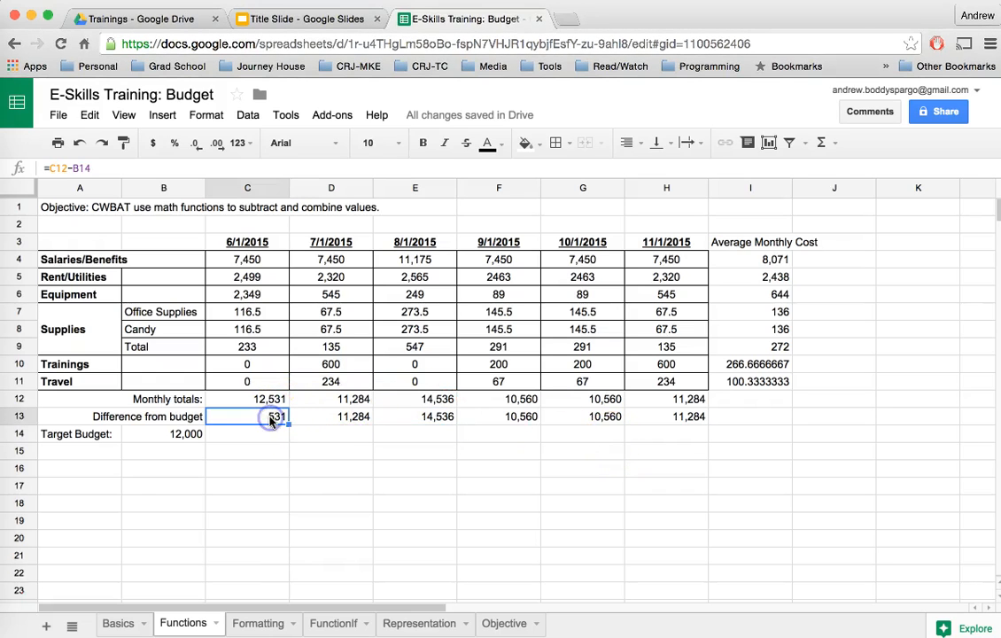
{"action": "double_click", "coordinate": [254, 419]}
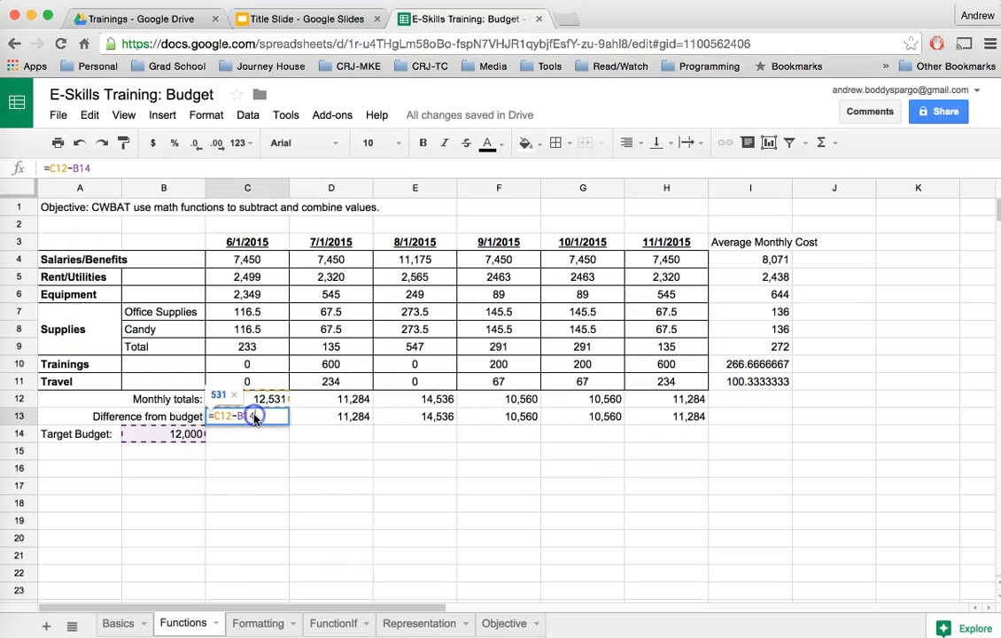
{"action": "mouse_move", "coordinate": [256, 420]}
{"action": "left_mouse_down"}
{"action": "mouse_move", "coordinate": [219, 416]}
{"action": "mouse_move", "coordinate": [260, 414]}
{"action": "left_mouse_up"}
{"action": "left_click", "coordinate": [241, 417]}
{"action": "left_click", "coordinate": [242, 417]}
{"action": "type", "text": "$B$"}
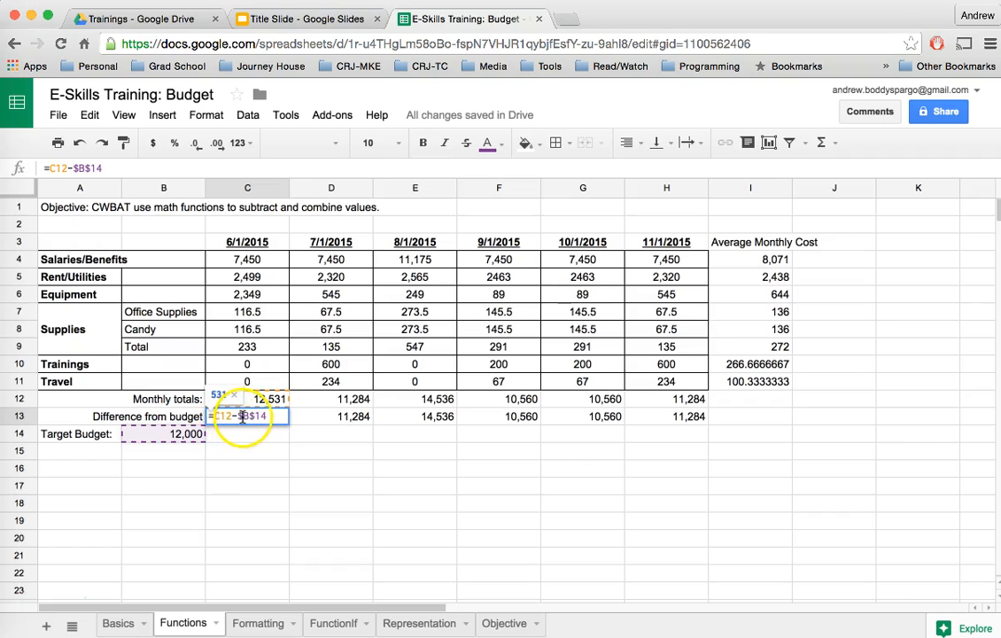
{"action": "left_click", "coordinate": [246, 418]}
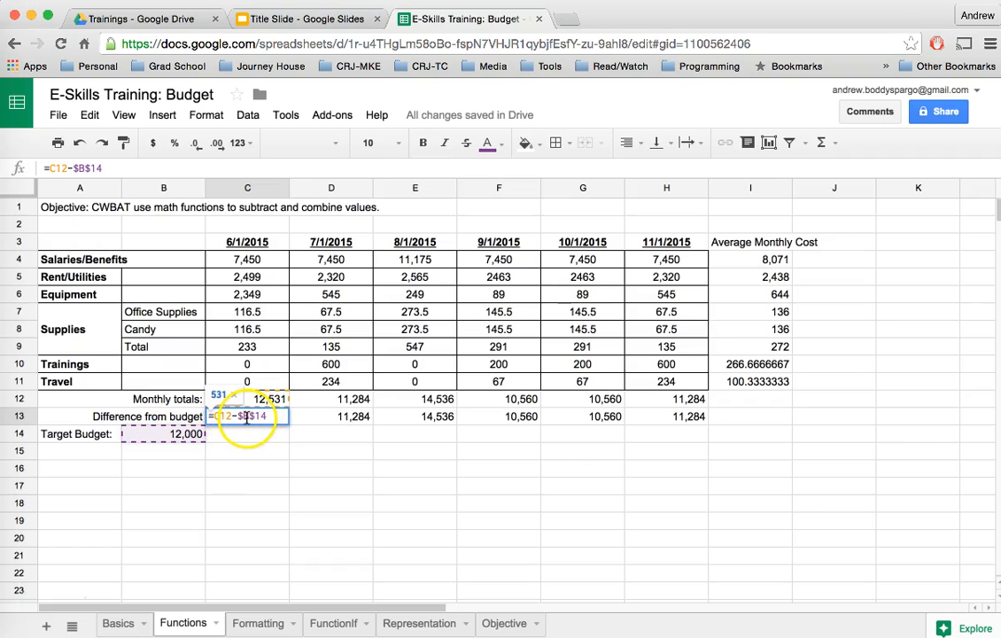
{"action": "left_click", "coordinate": [261, 417]}
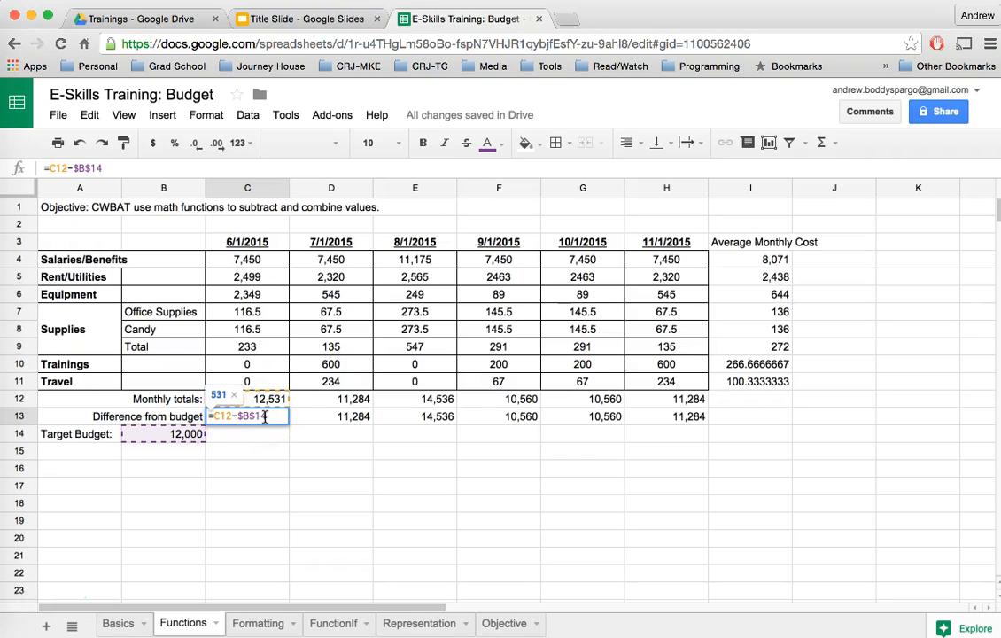
{"action": "double_click", "coordinate": [254, 417]}
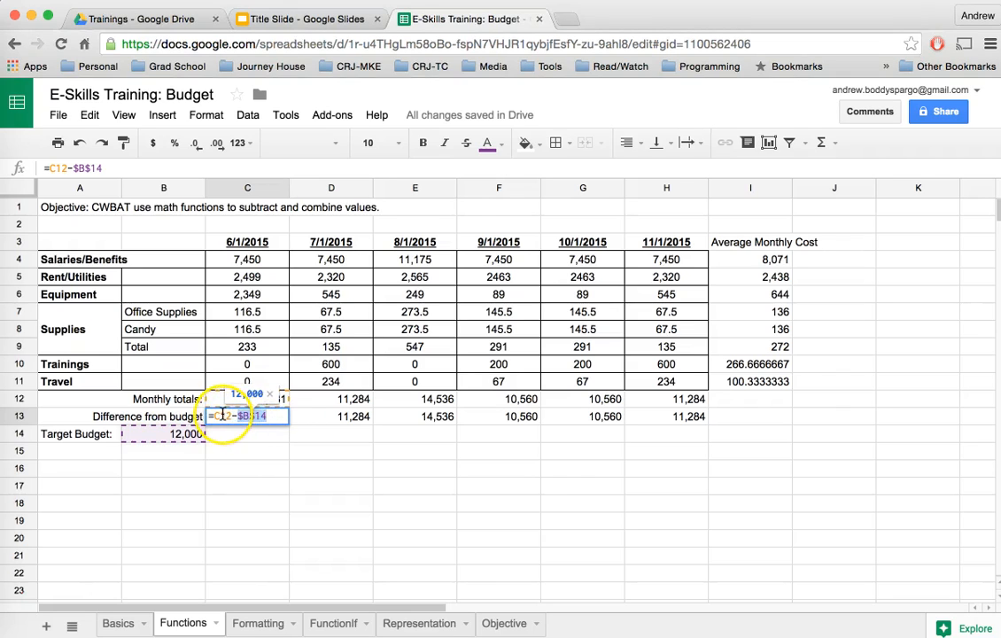
{"action": "left_click", "coordinate": [223, 416]}
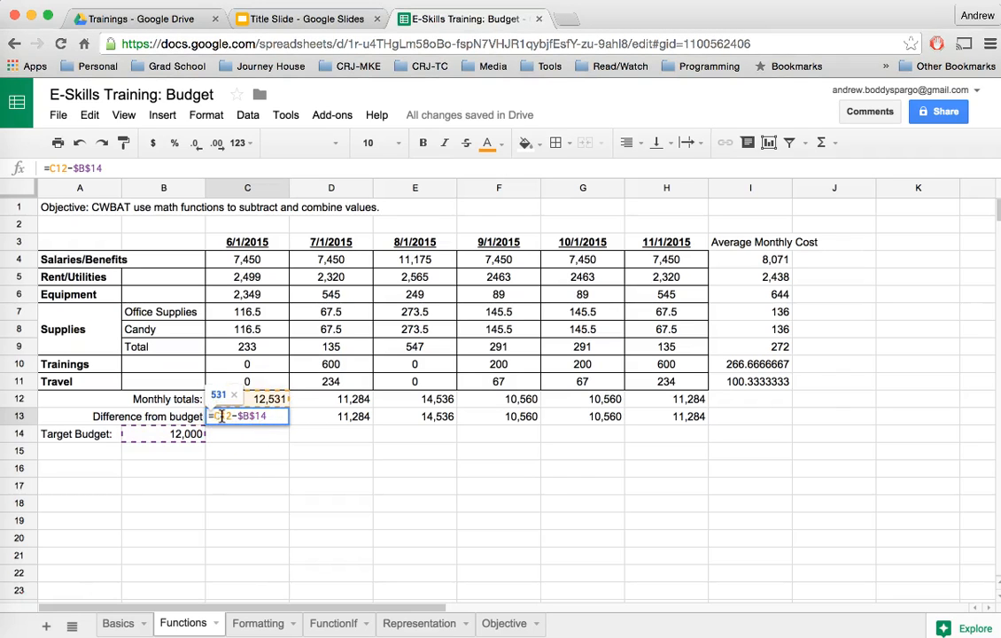
{"action": "left_click_drag", "start_coordinate": [208, 416], "coordinate": [275, 418]}
{"action": "key", "text": "Return"}
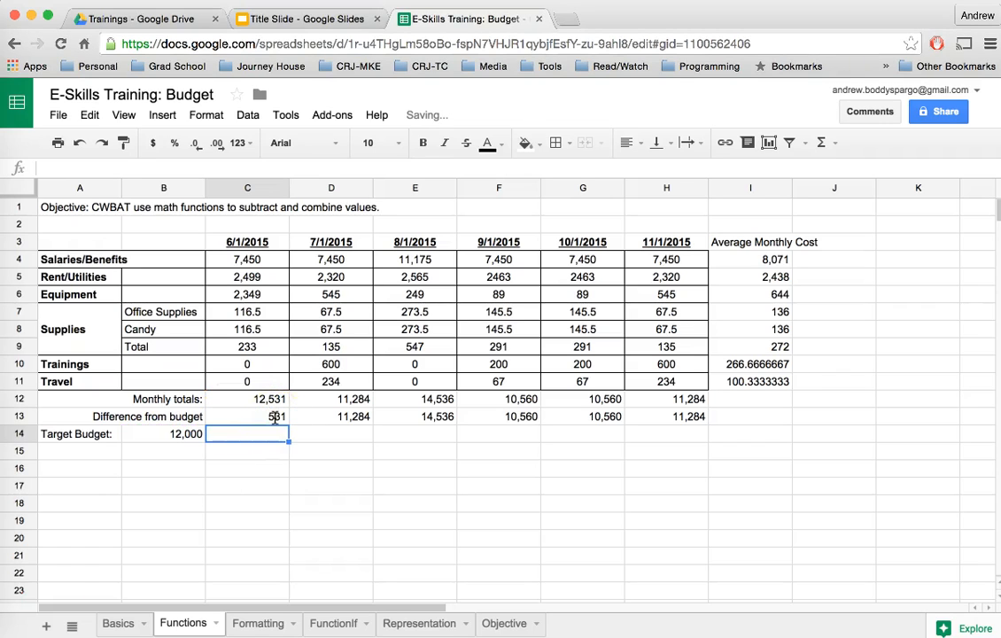
Copy the C13 difference formula with the absolute budget reference across through H13.
{"action": "left_click", "coordinate": [267, 404]}
{"action": "left_click", "coordinate": [266, 414]}
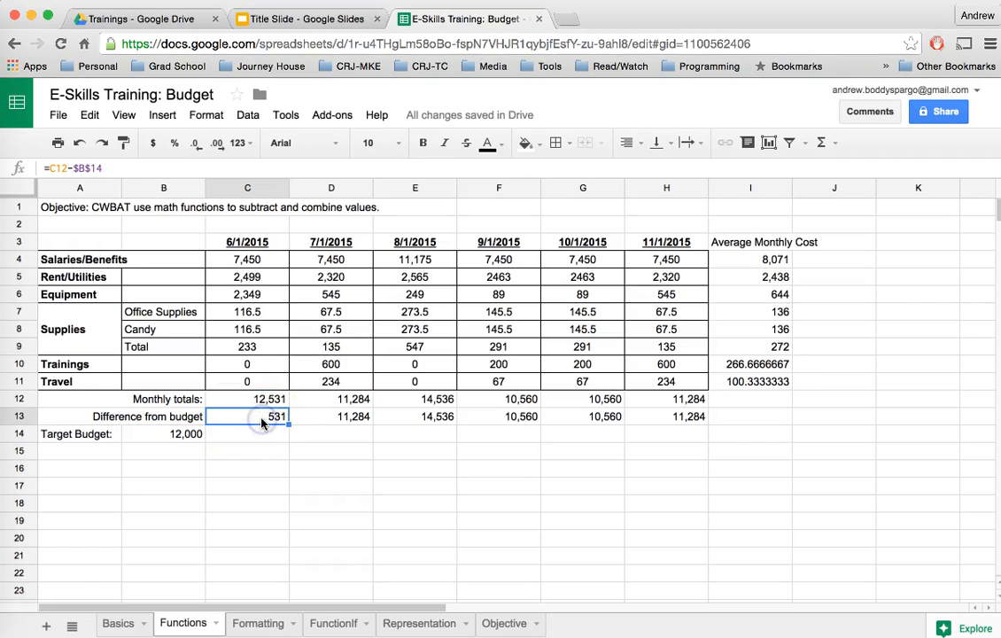
{"action": "left_click", "coordinate": [268, 425]}
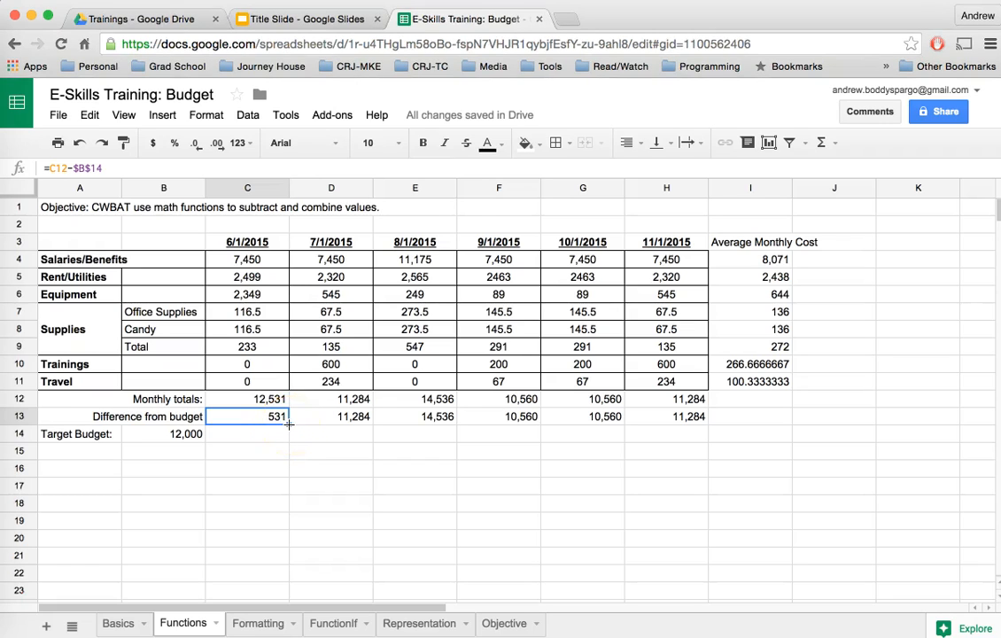
{"action": "left_click", "coordinate": [289, 424]}
{"action": "left_click_drag", "start_coordinate": [338, 425], "coordinate": [574, 422]}
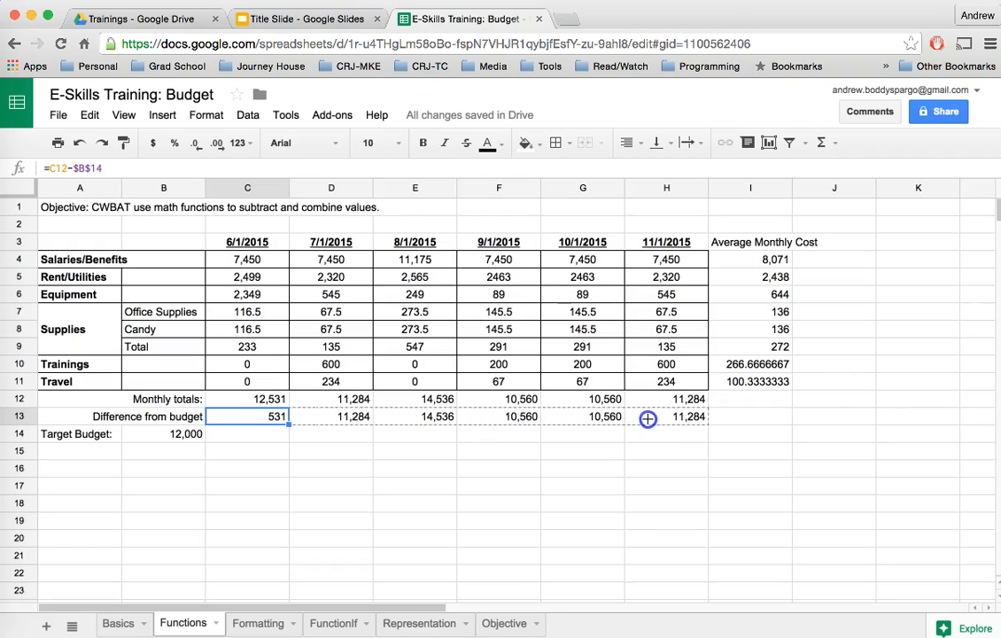
{"action": "left_click_drag", "start_coordinate": [648, 419], "coordinate": [648, 417]}
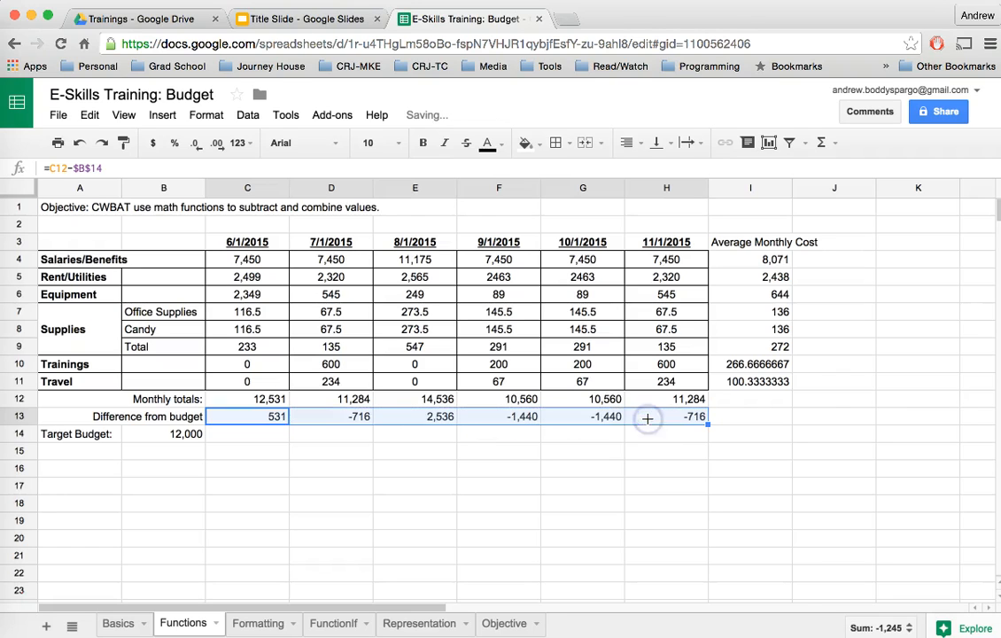
Check the July total in D12 and target budget in B14 against the difference formulas in C13 through F13.
{"action": "left_click", "coordinate": [352, 405]}
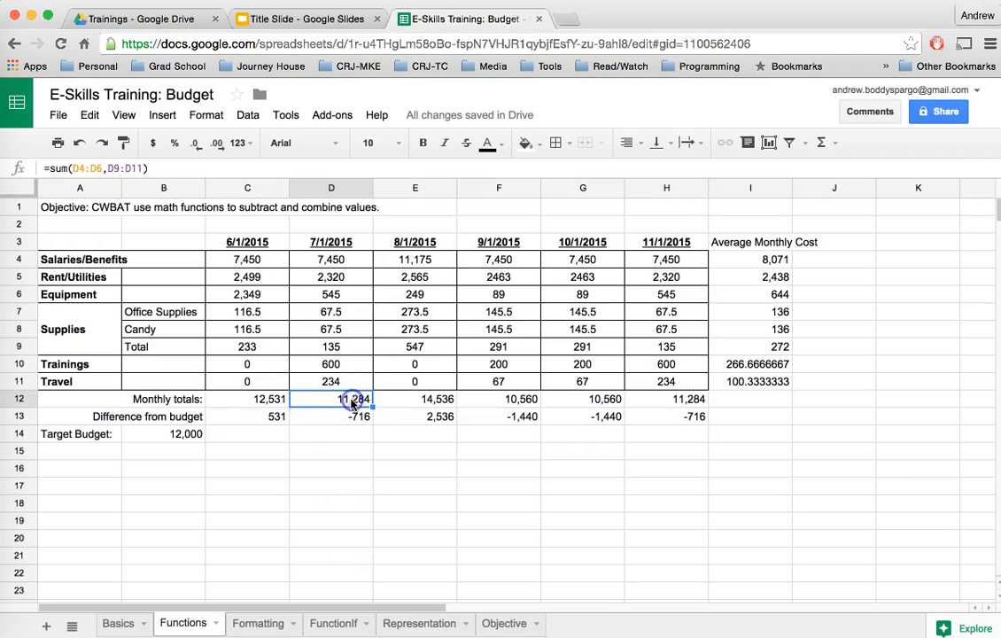
{"action": "left_click", "coordinate": [190, 434]}
{"action": "left_click", "coordinate": [257, 417]}
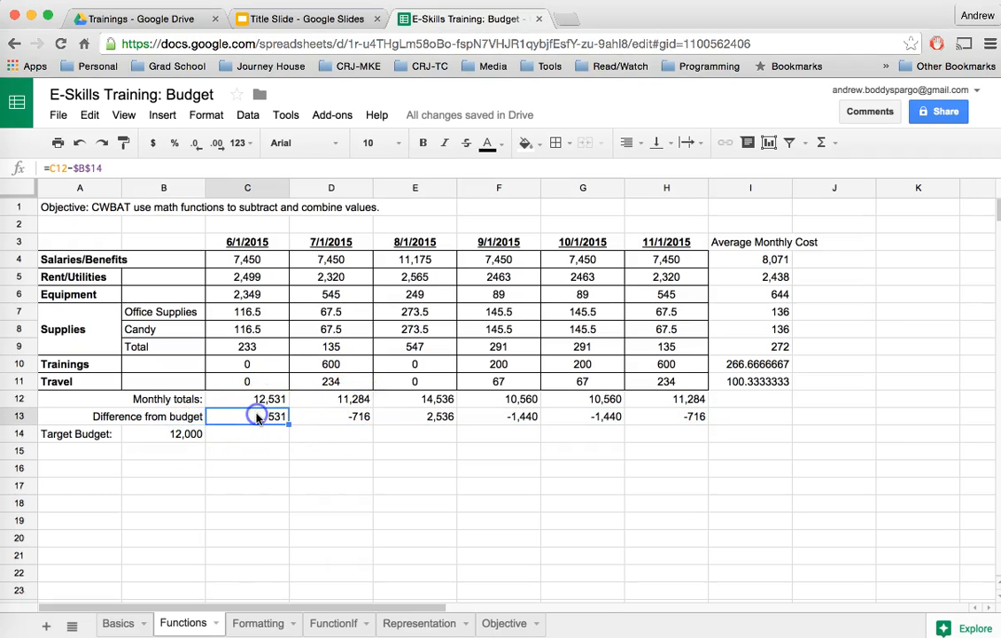
{"action": "left_click", "coordinate": [321, 422]}
{"action": "left_click", "coordinate": [408, 416]}
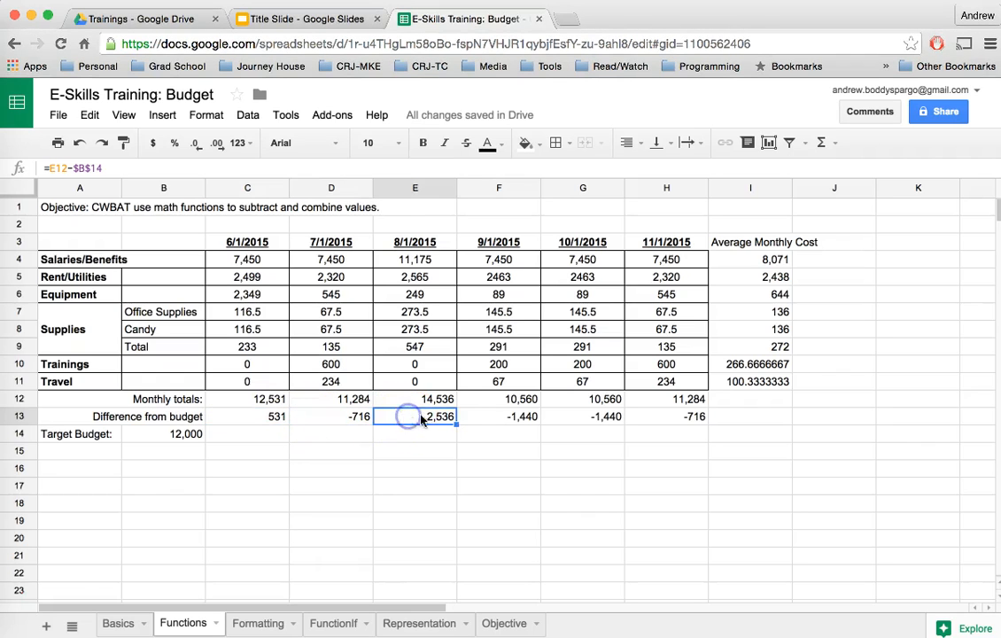
{"action": "left_click", "coordinate": [489, 422]}
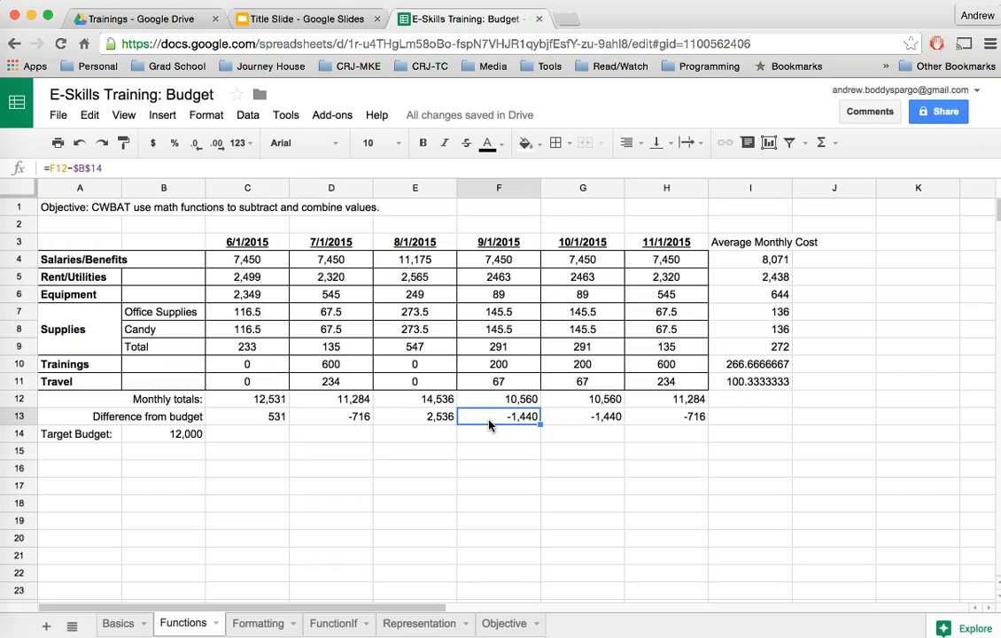
{"action": "left_click", "coordinate": [274, 417]}
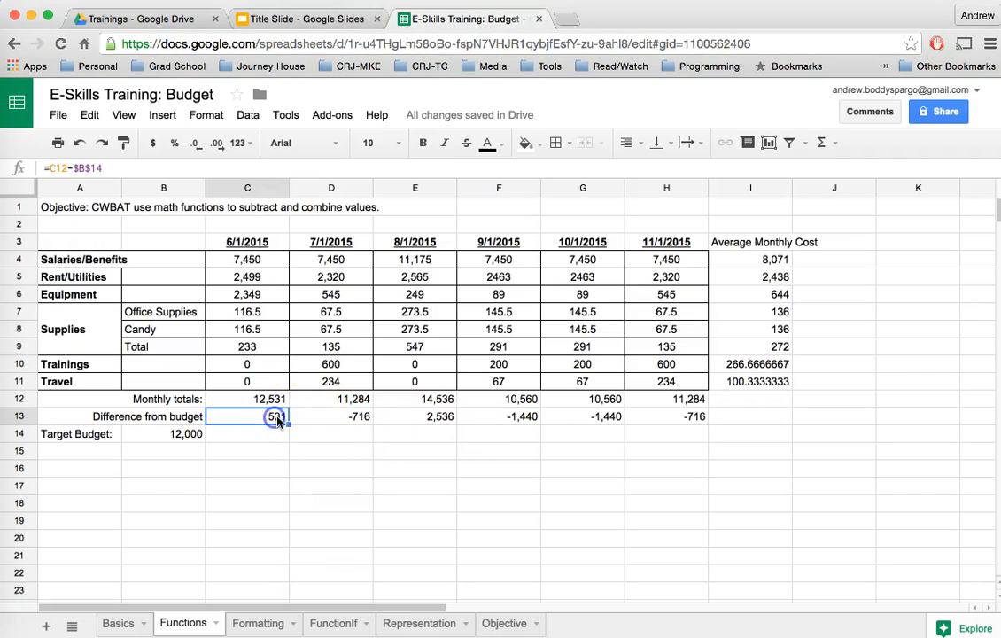
Examine the relative monthly total reference and the absolute target budget reference in the D13 formula.
{"action": "left_click", "coordinate": [316, 420]}
{"action": "double_click", "coordinate": [316, 419]}
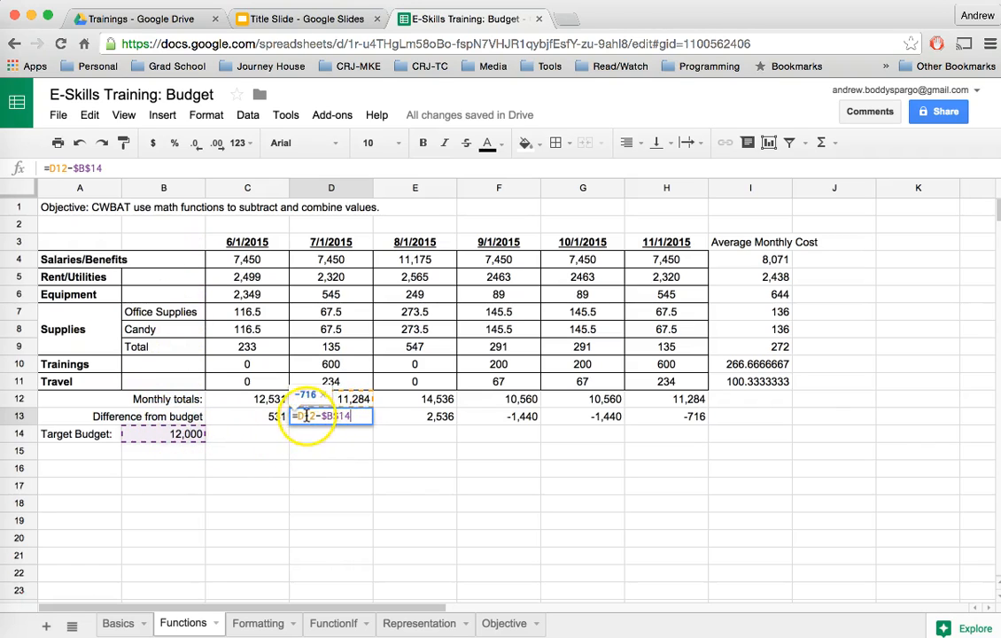
{"action": "mouse_move", "coordinate": [321, 415]}
{"action": "left_mouse_down"}
{"action": "mouse_move", "coordinate": [357, 414]}
{"action": "mouse_move", "coordinate": [307, 417]}
{"action": "left_mouse_up"}
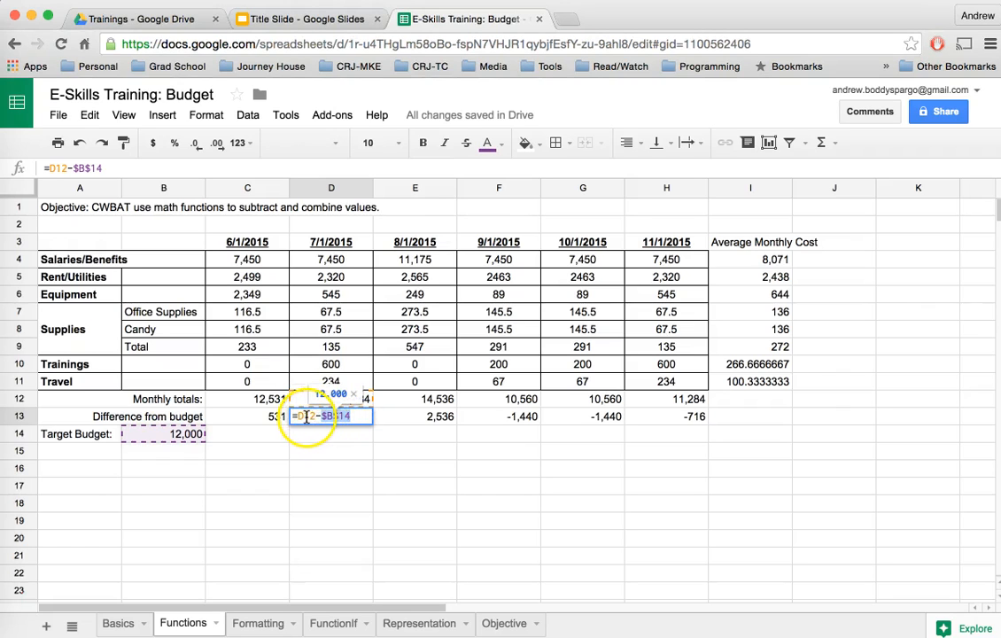
{"action": "left_click_drag", "start_coordinate": [299, 416], "coordinate": [315, 417]}
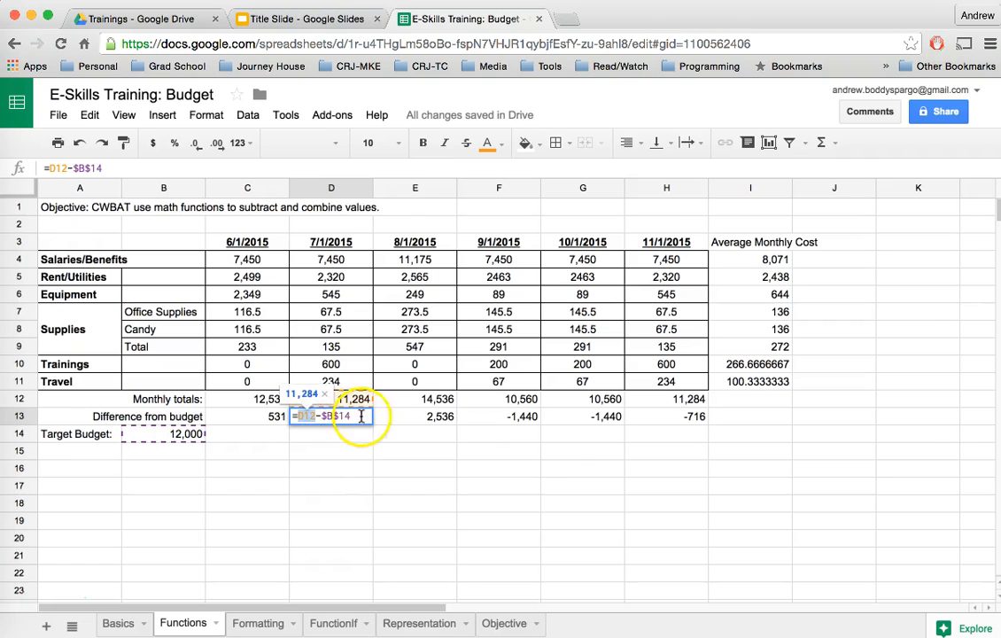
{"action": "key", "text": "Return"}
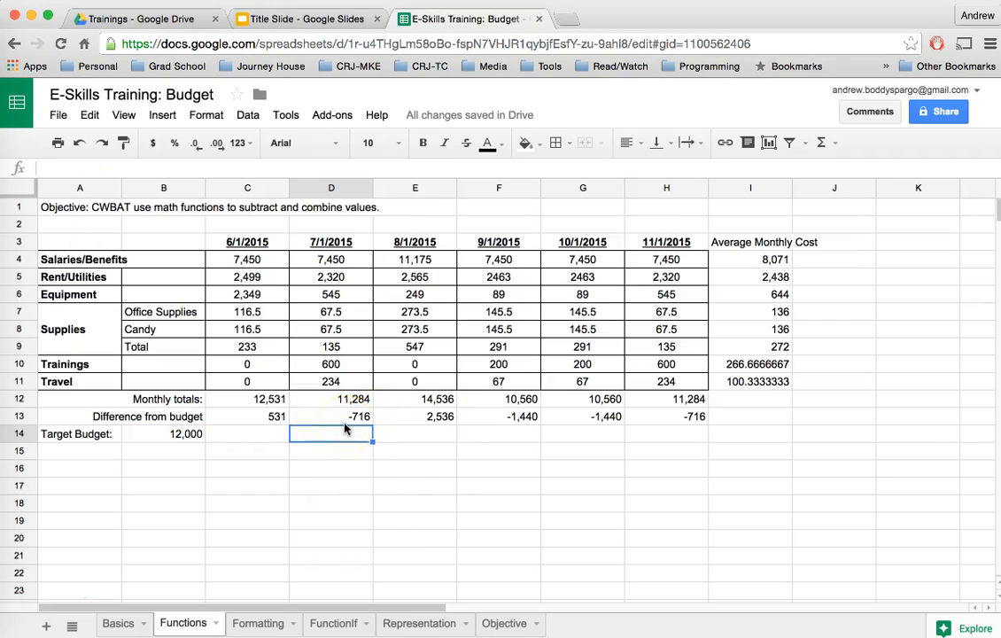
Clear the copied difference formulas from D13 through H13.
{"action": "left_click_drag", "start_coordinate": [352, 417], "coordinate": [639, 417]}
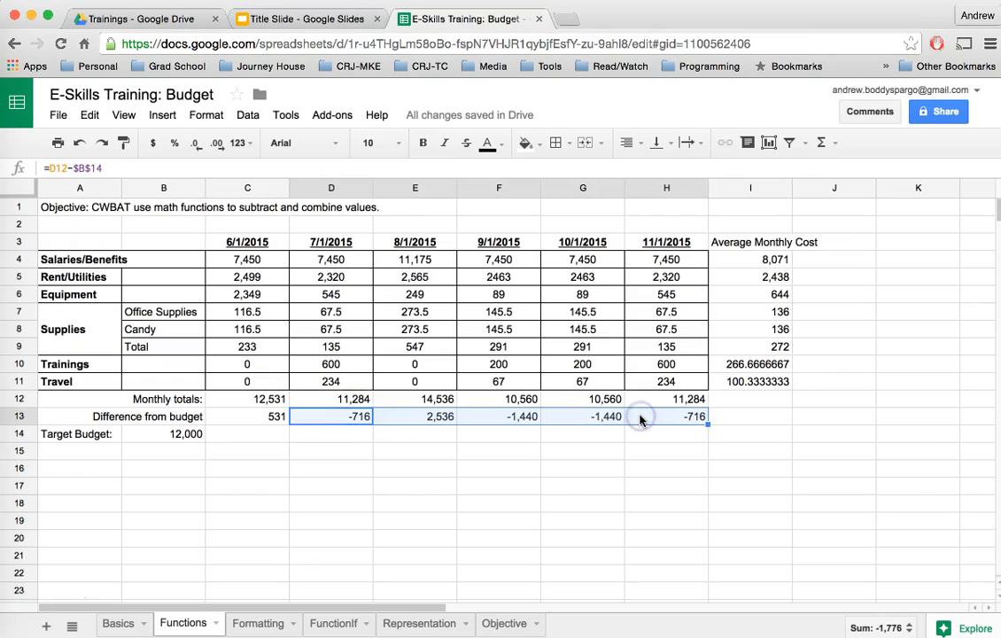
{"action": "key", "text": "Delete"}
{"action": "left_click", "coordinate": [336, 434]}
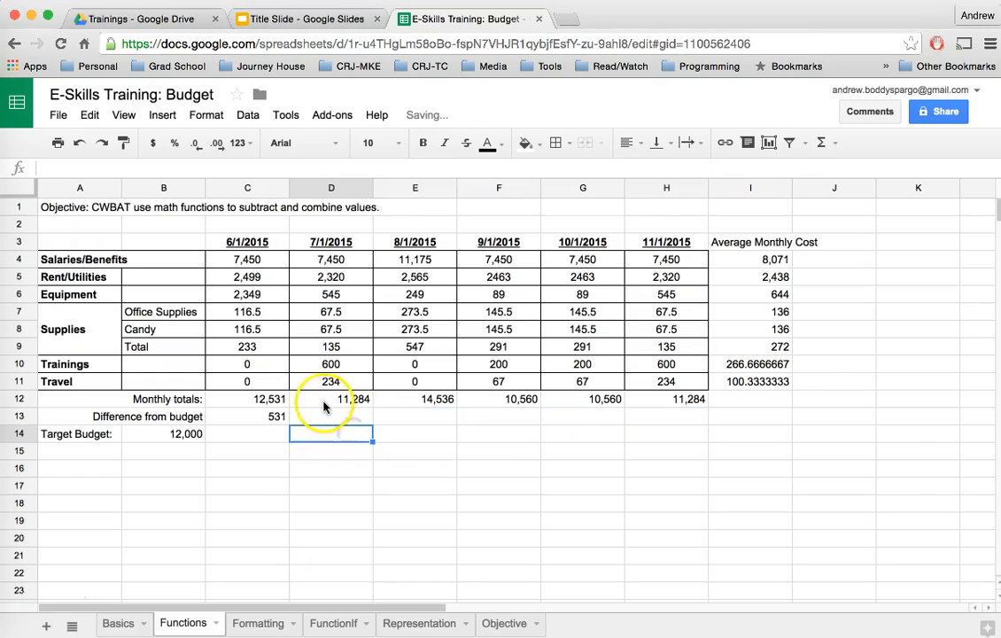
Copy the June difference formula from C13 and paste it into D13.
{"action": "left_click", "coordinate": [277, 416]}
{"action": "left_click_drag", "start_coordinate": [288, 424], "coordinate": [334, 433]}
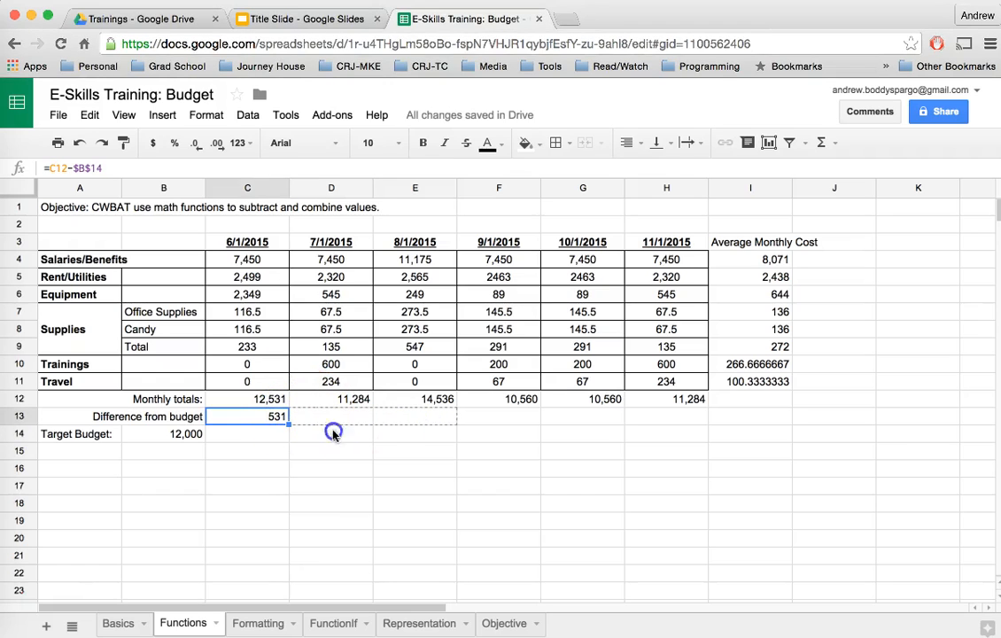
{"action": "right_click", "coordinate": [273, 420]}
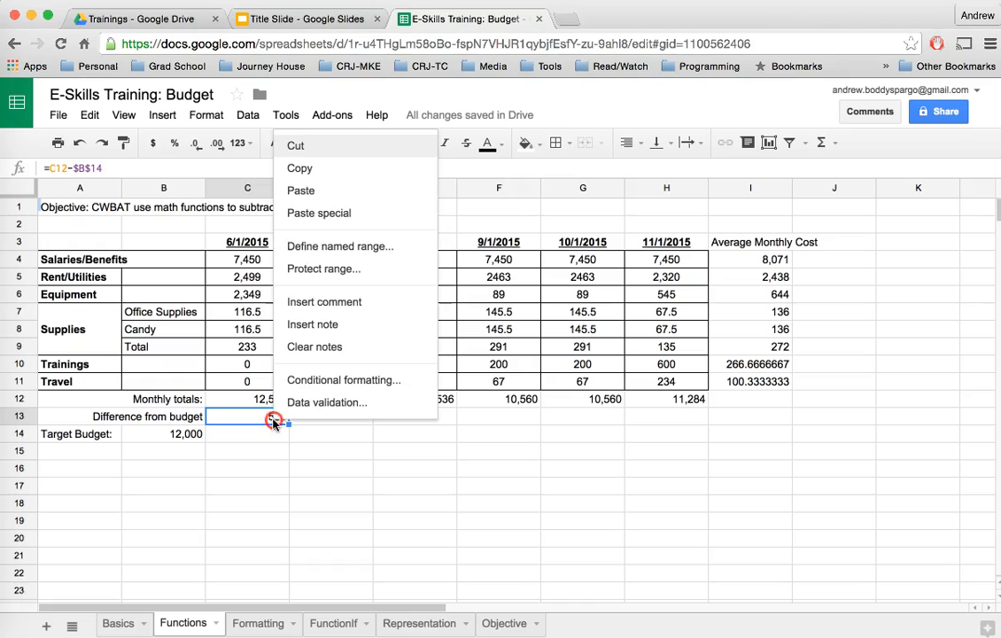
{"action": "left_click", "coordinate": [310, 168]}
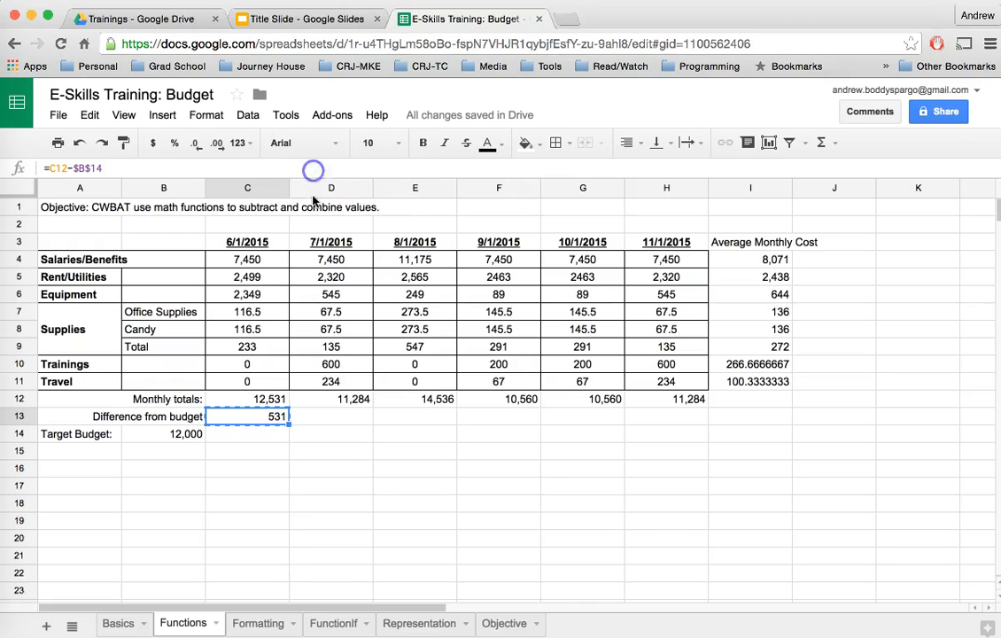
{"action": "right_click", "coordinate": [332, 413]}
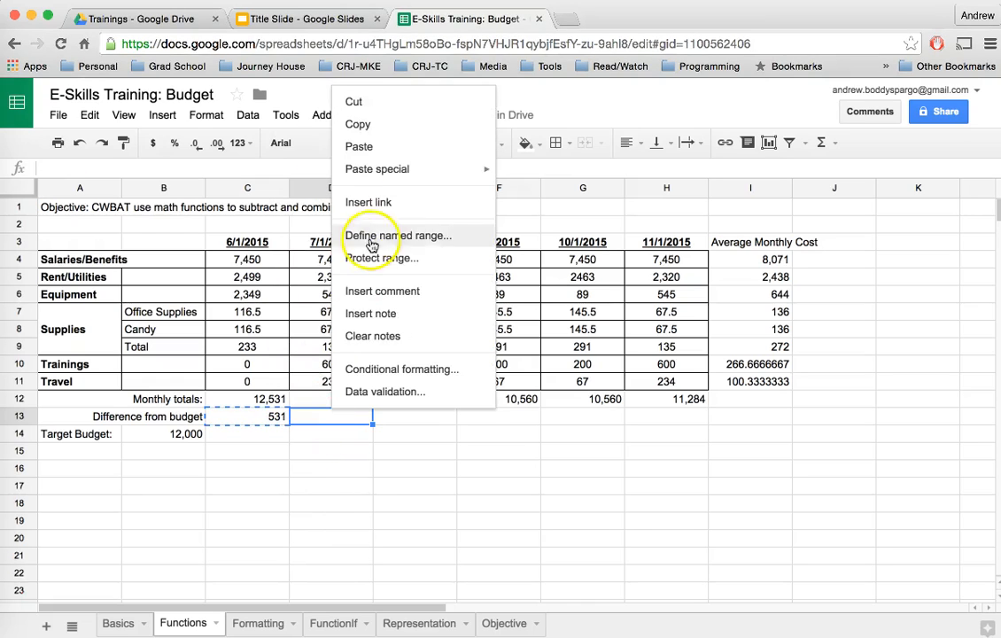
{"action": "left_click", "coordinate": [363, 144]}
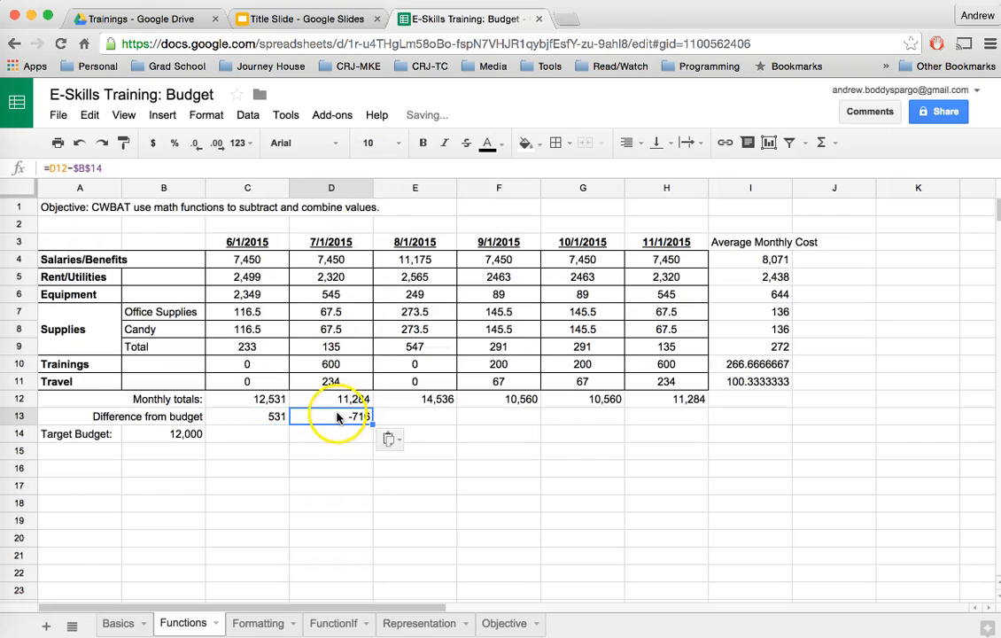
Examine the D12 and $B$14 references in the pasted July difference formula in D13.
{"action": "double_click", "coordinate": [339, 417]}
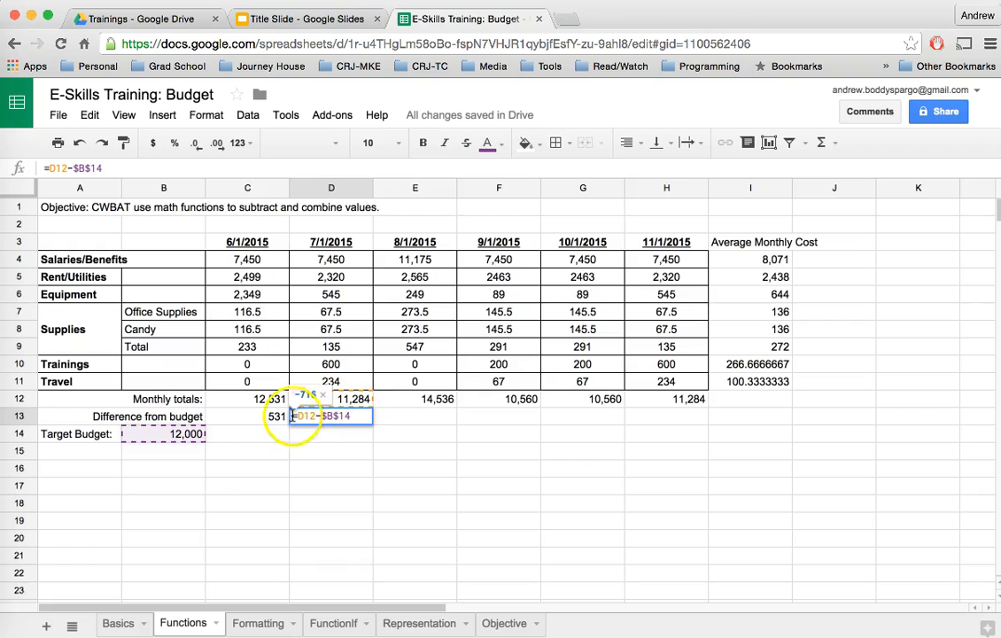
{"action": "left_click", "coordinate": [324, 416]}
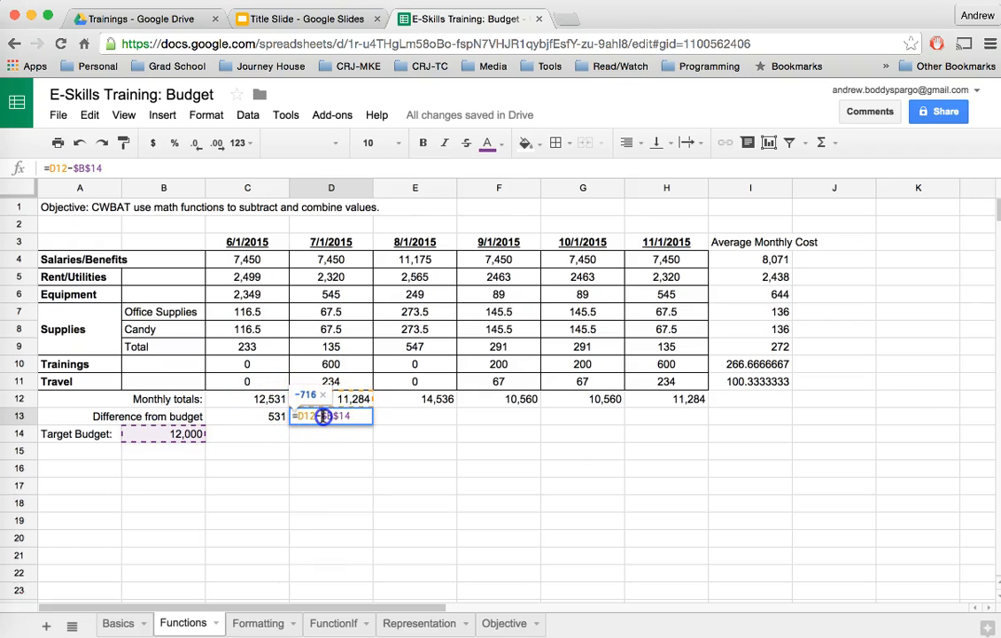
{"action": "left_click_drag", "start_coordinate": [351, 416], "coordinate": [354, 417]}
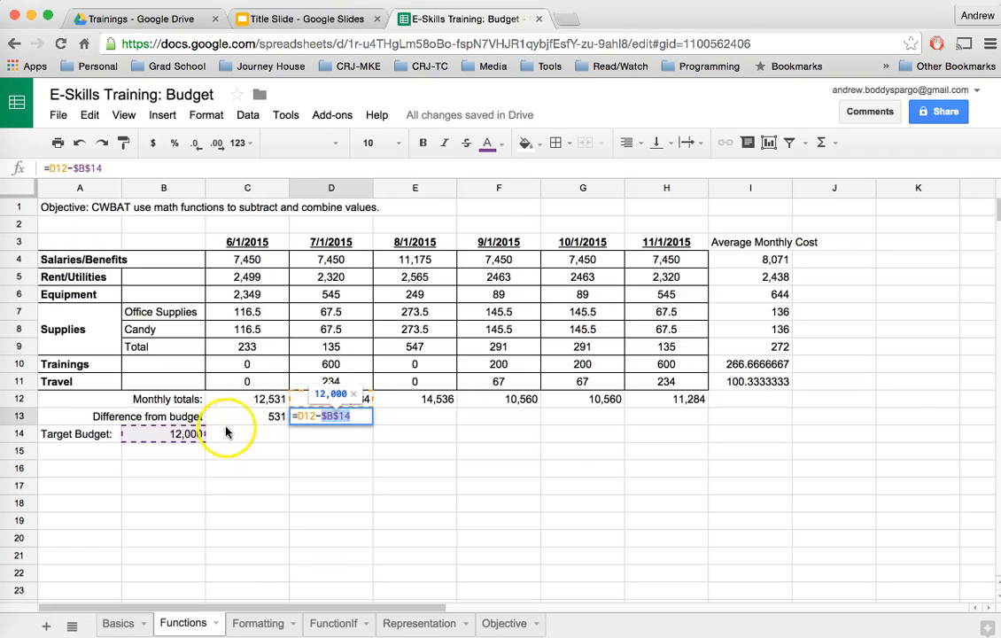
{"action": "left_click", "coordinate": [353, 416]}
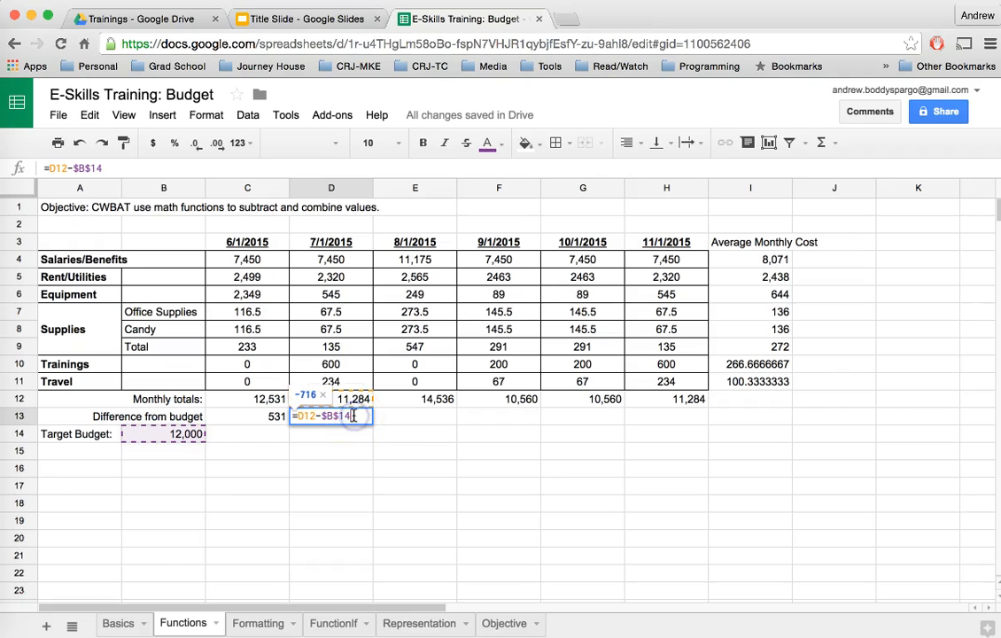
{"action": "key", "text": "Tab"}
Paste the copied difference formula into E13, F13, G13 and H13, and check the references in H13.
{"action": "left_click", "coordinate": [348, 418]}
{"action": "left_click", "coordinate": [403, 415]}
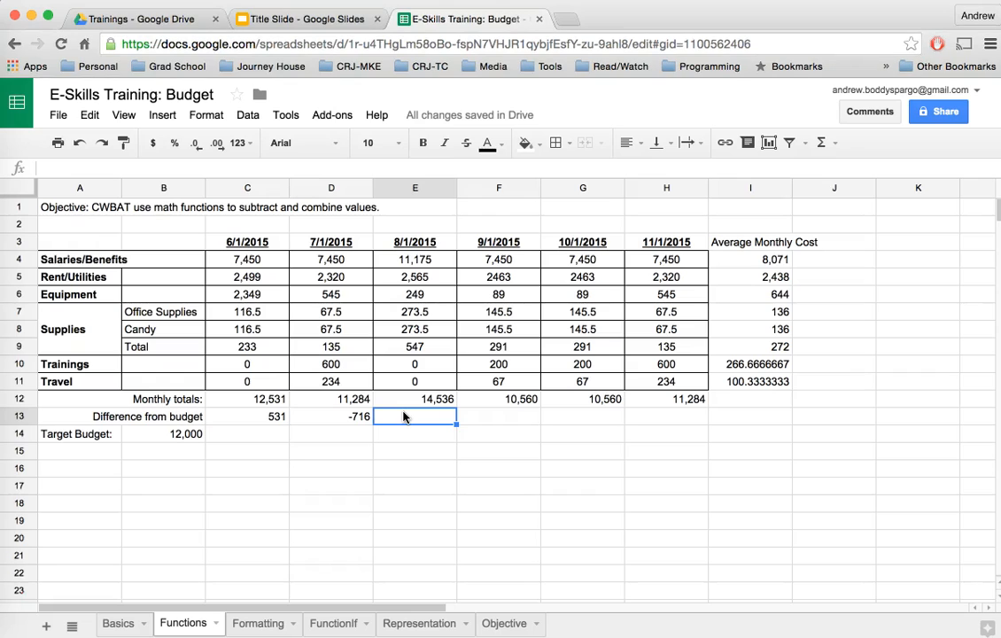
{"action": "right_click", "coordinate": [403, 416]}
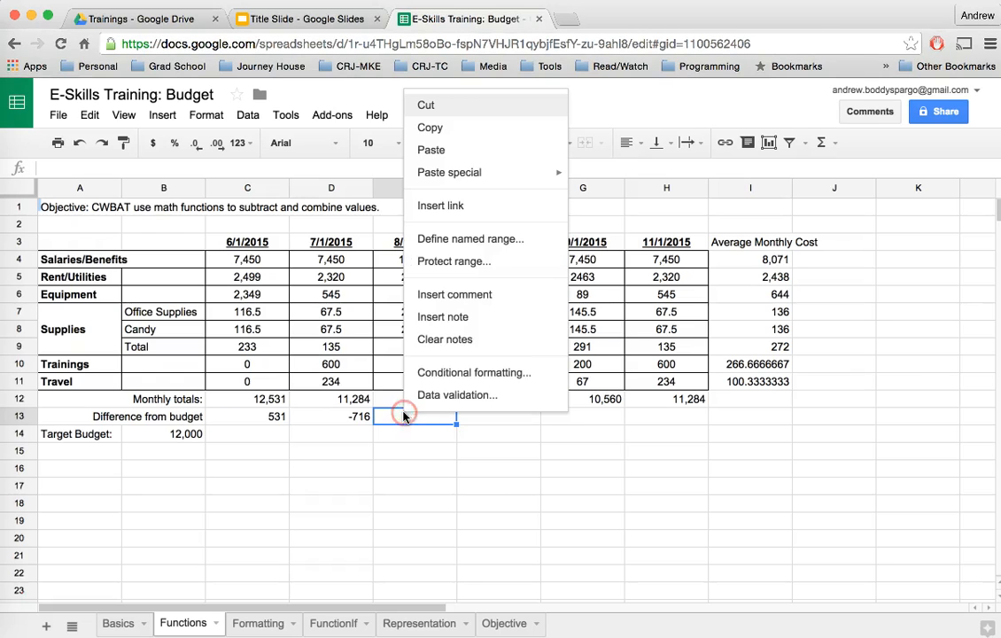
{"action": "left_click", "coordinate": [460, 158]}
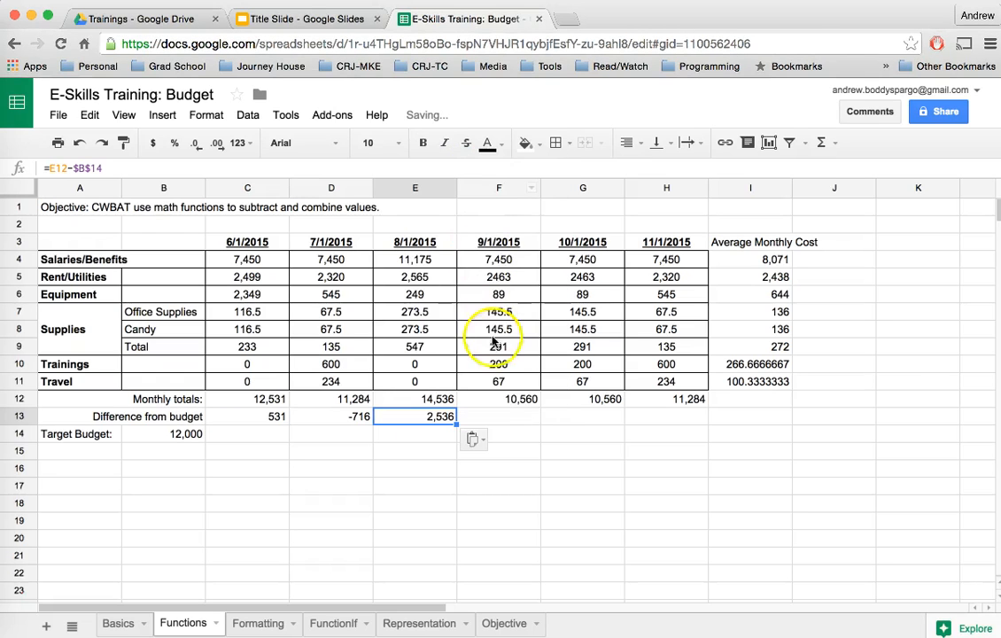
{"action": "left_click", "coordinate": [489, 420]}
{"action": "right_click", "coordinate": [490, 421]}
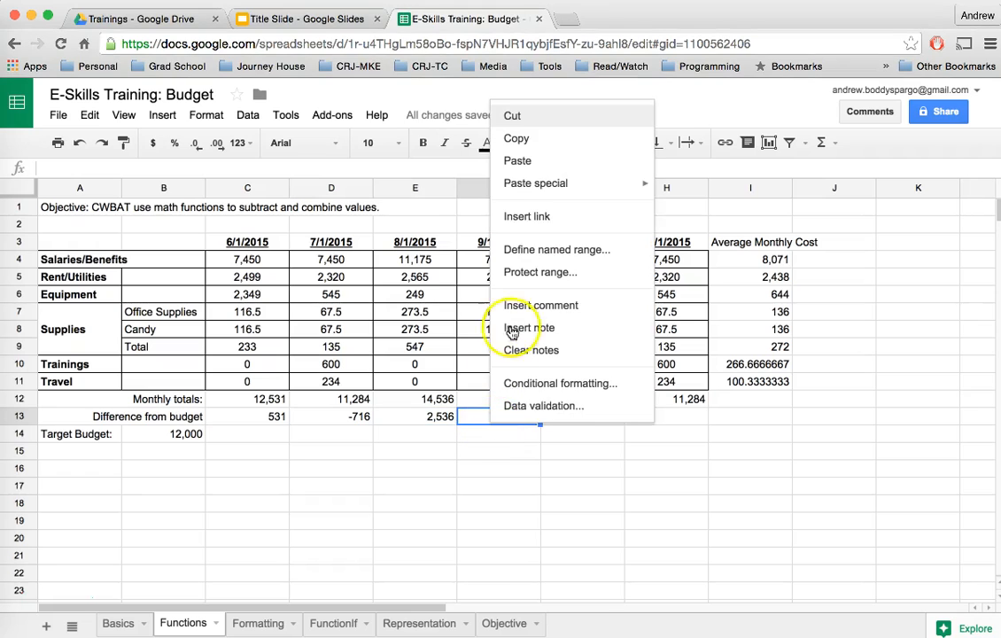
{"action": "left_click", "coordinate": [533, 162]}
{"action": "right_click", "coordinate": [581, 425]}
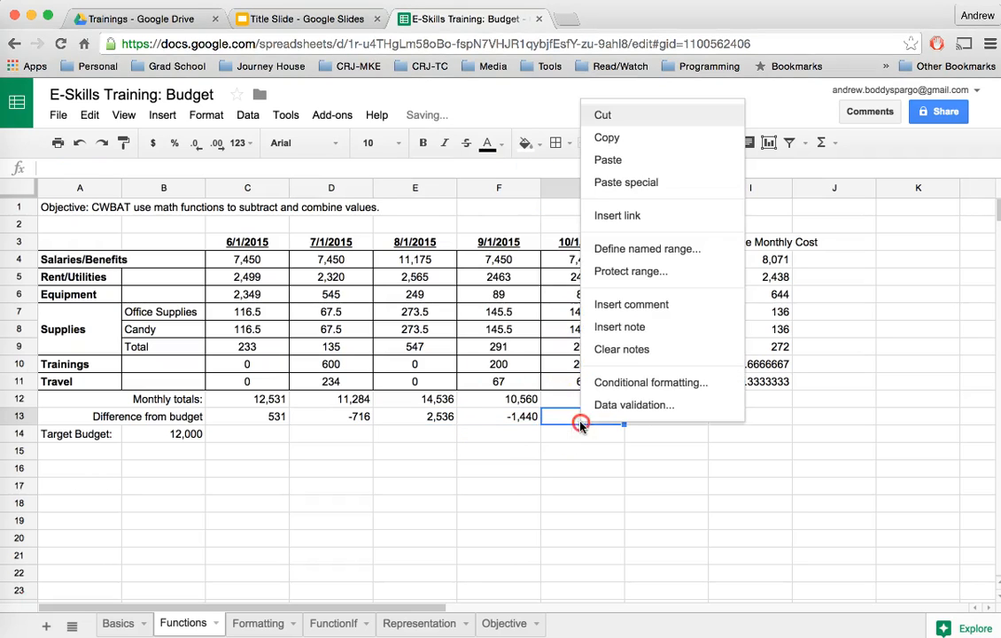
{"action": "left_click", "coordinate": [603, 159]}
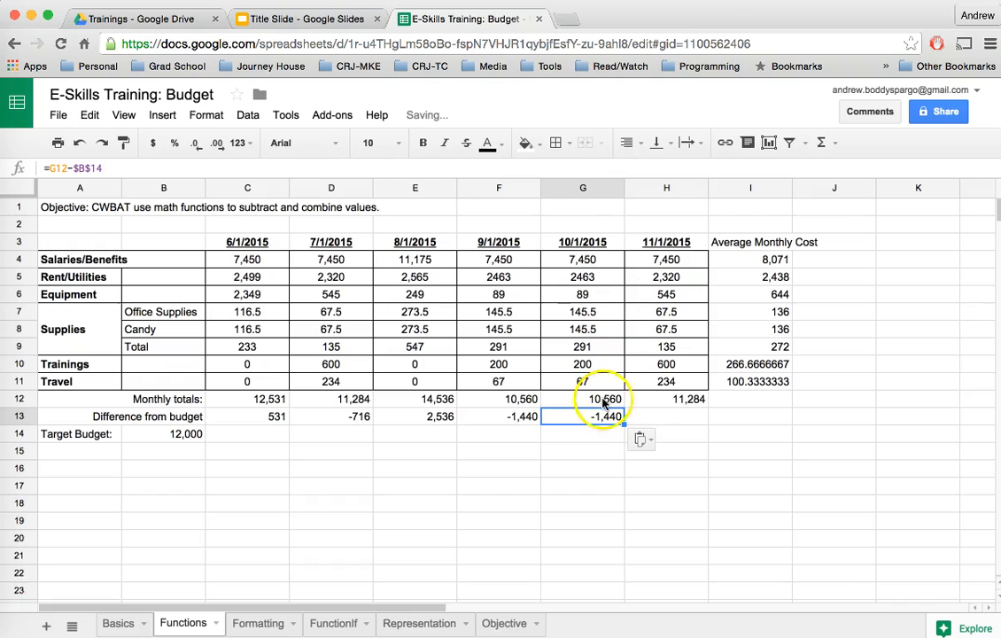
{"action": "right_click", "coordinate": [643, 420]}
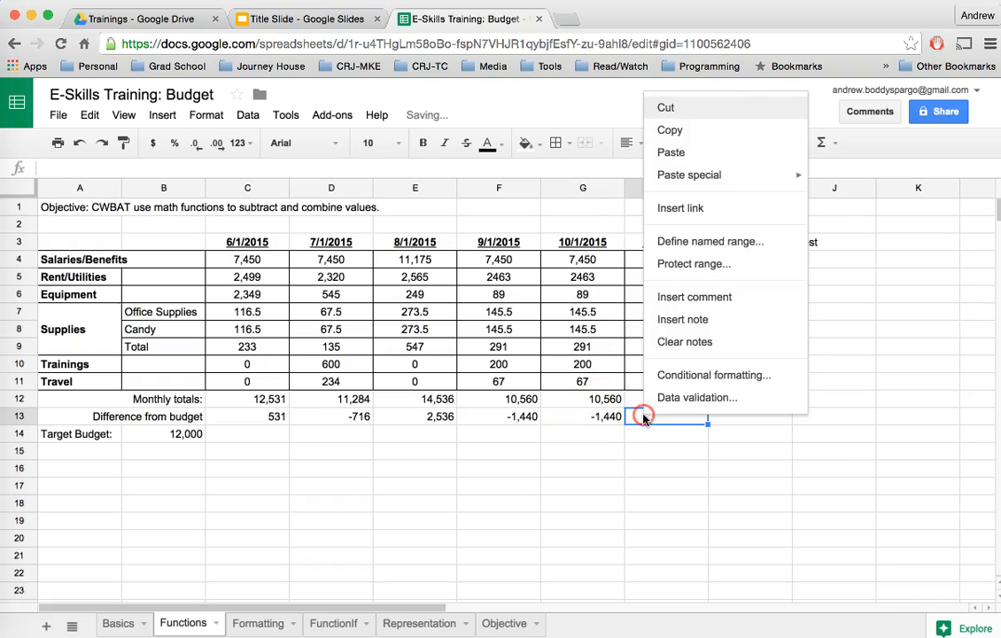
{"action": "left_click", "coordinate": [698, 158]}
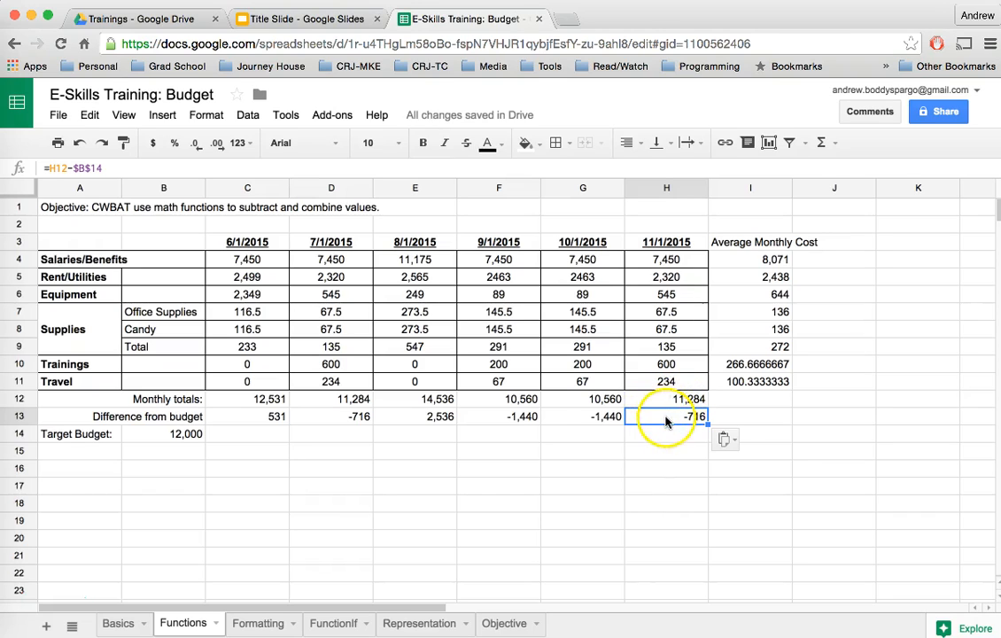
{"action": "double_click", "coordinate": [668, 418]}
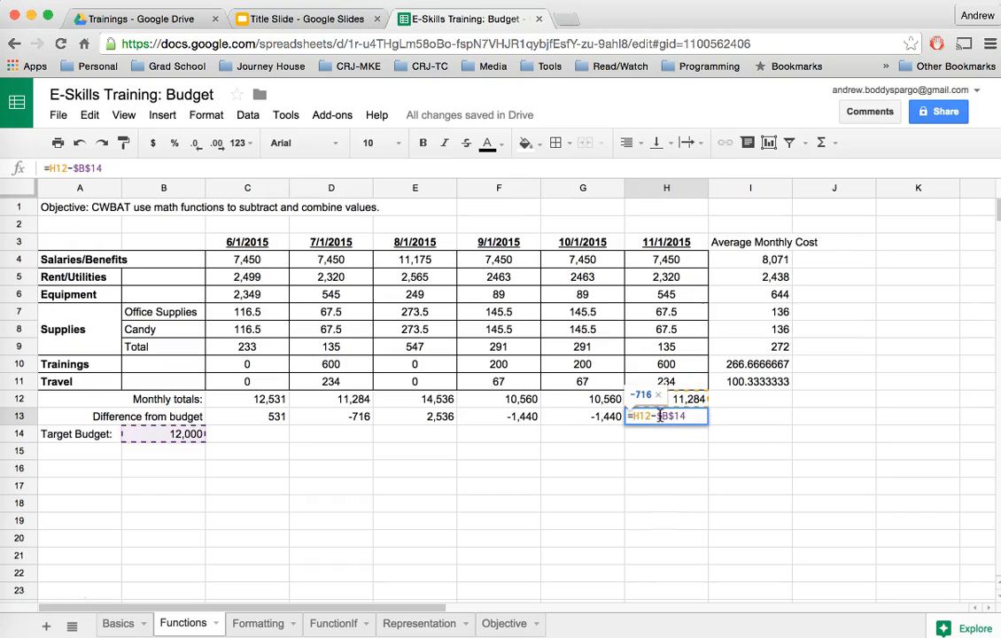
{"action": "left_click", "coordinate": [718, 422]}
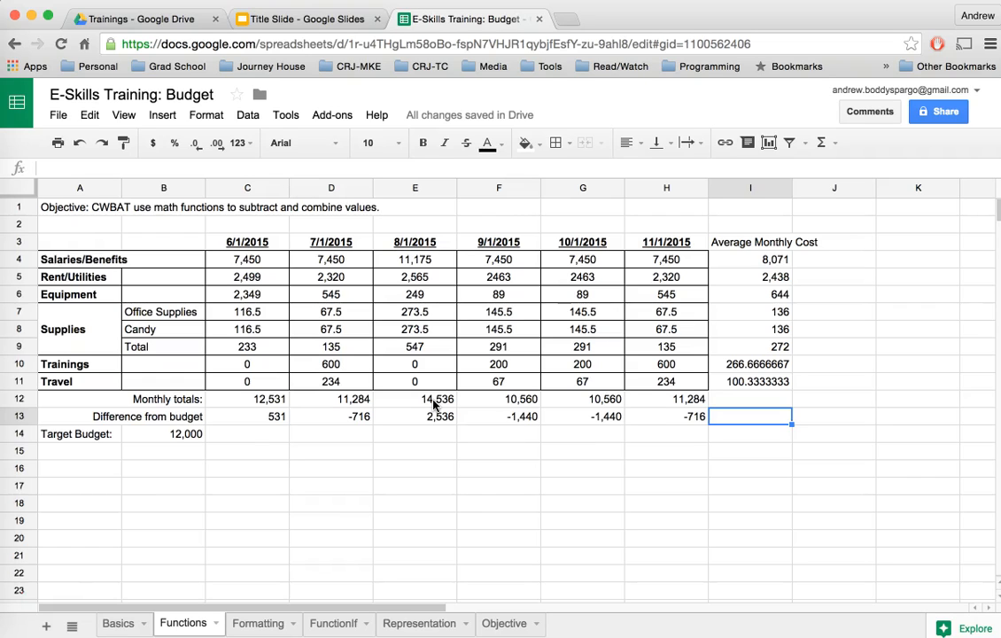
Center-align the monthly totals and budget differences in C12:H13.
{"action": "left_click_drag", "start_coordinate": [248, 399], "coordinate": [642, 418]}
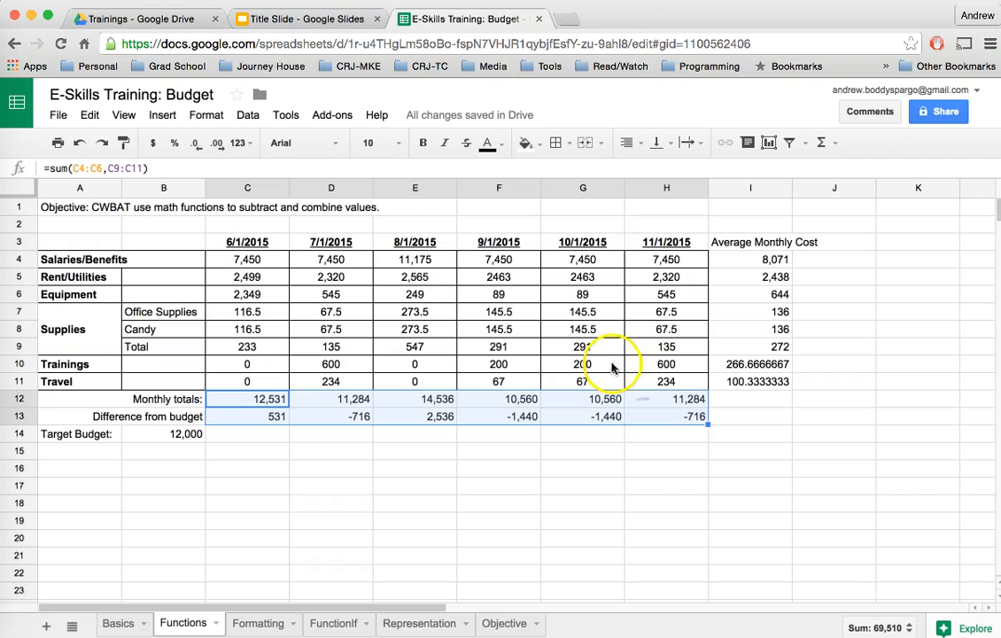
{"action": "left_click", "coordinate": [628, 142]}
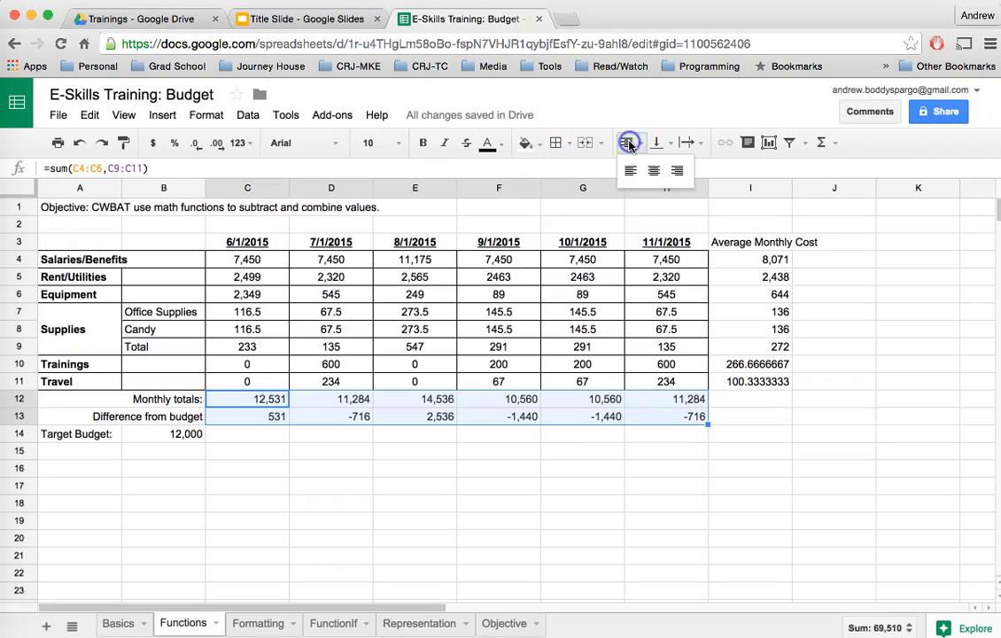
{"action": "left_click", "coordinate": [654, 169]}
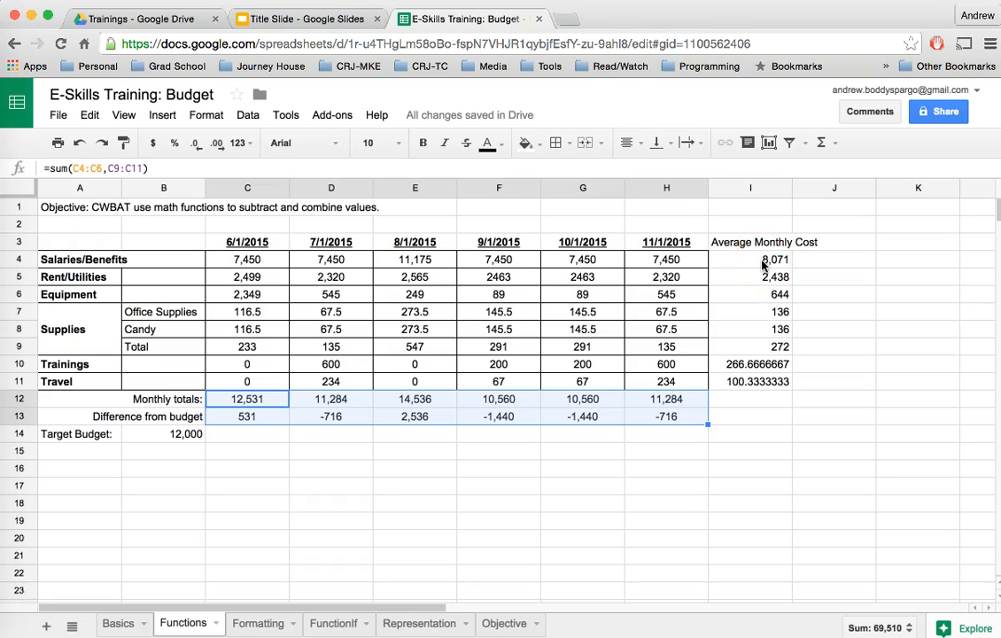
{"action": "left_click_drag", "start_coordinate": [753, 260], "coordinate": [738, 372]}
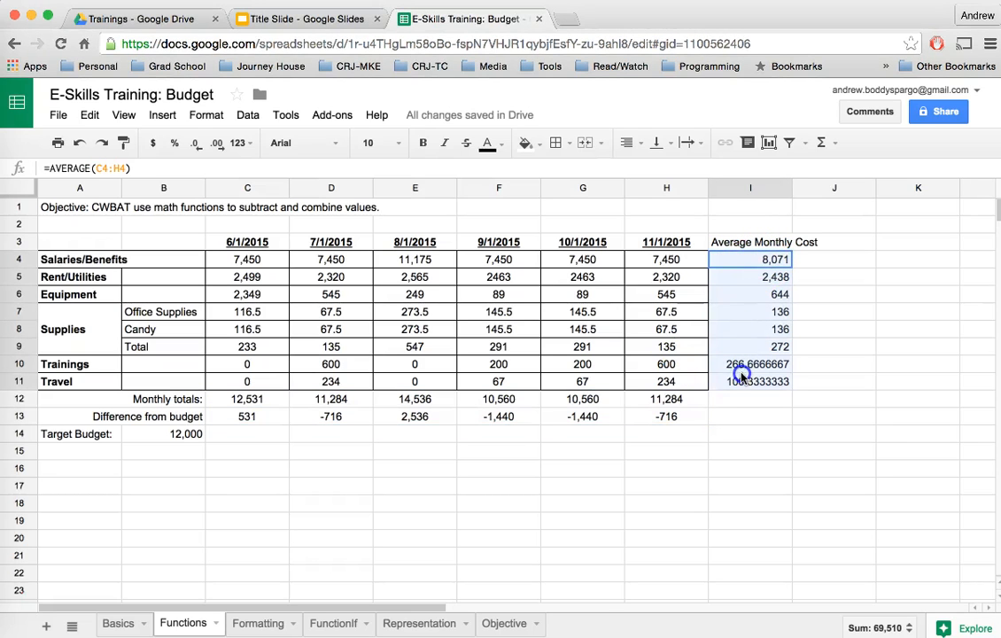
Make the Monthly totals row from its label through the 11/1/2015 column bold and underlined.
{"action": "left_click_drag", "start_coordinate": [101, 399], "coordinate": [633, 396]}
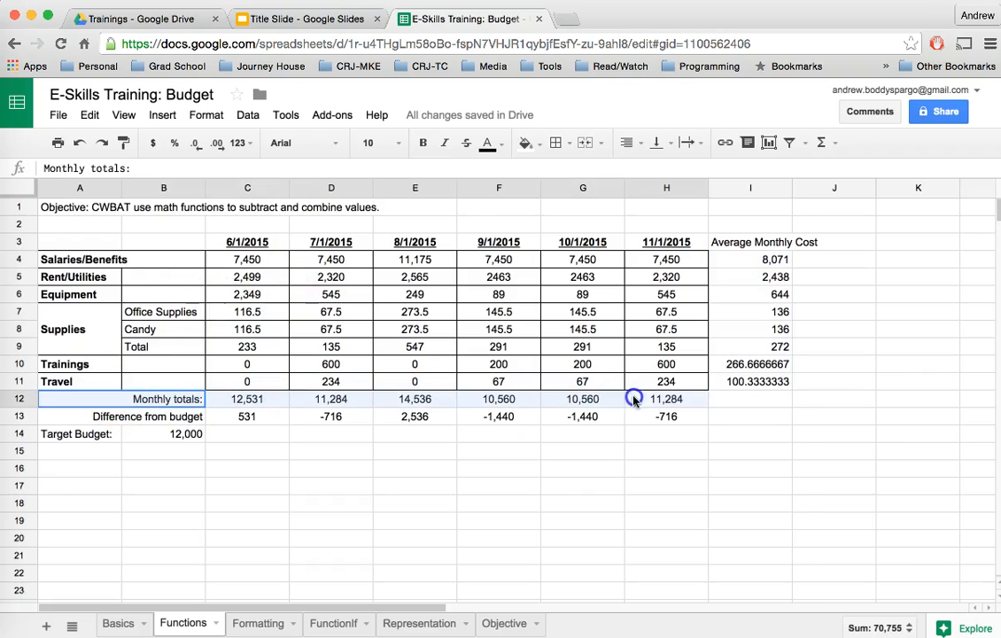
{"action": "left_click", "coordinate": [422, 144]}
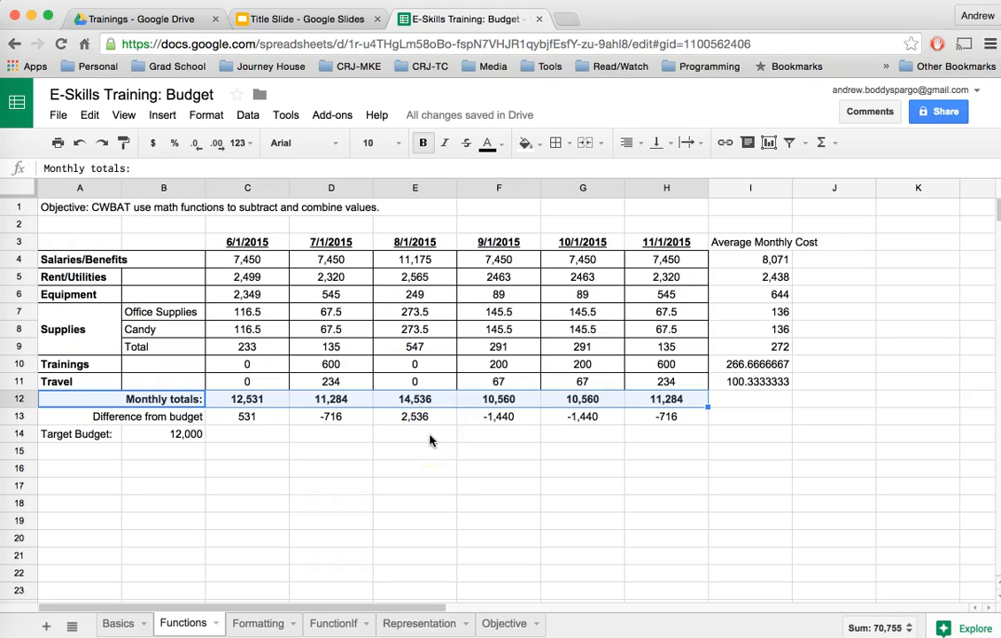
{"action": "key", "text": "super+u"}
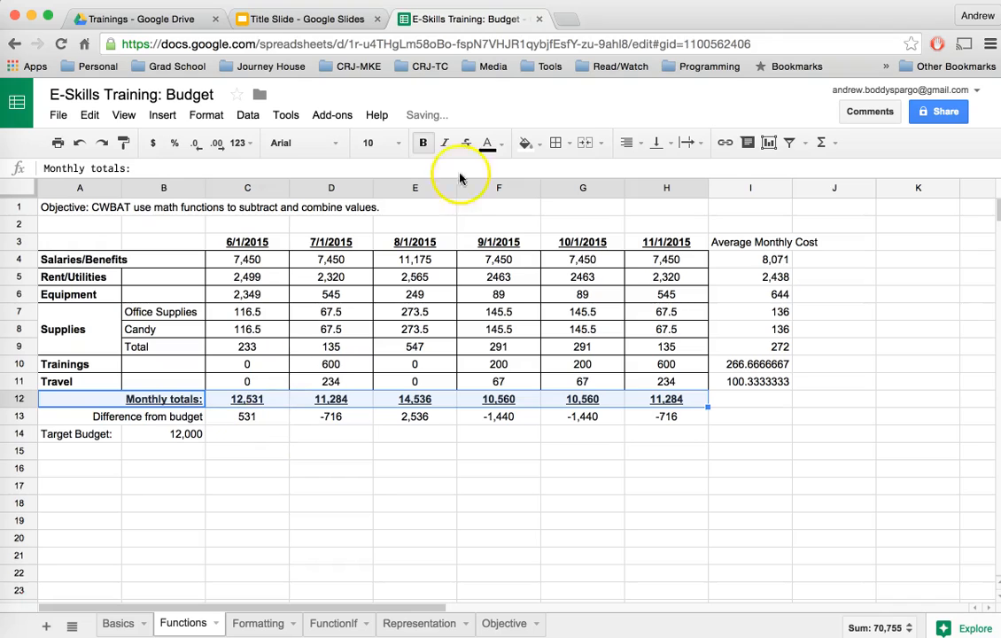
Compare the budget on the Functions sheet with the finished version on the Objective sheet.
{"action": "left_click", "coordinate": [183, 435]}
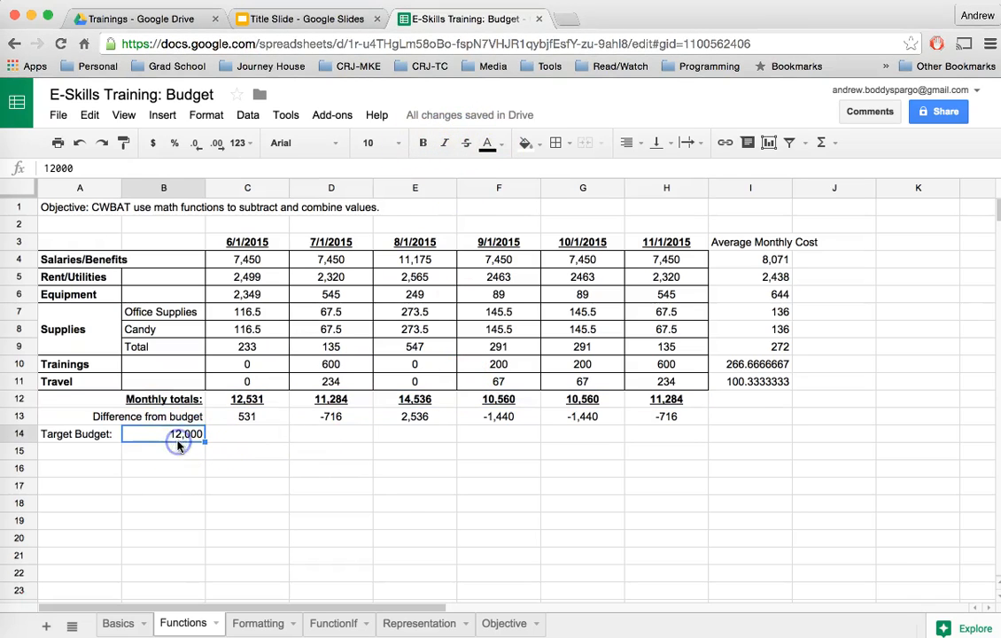
{"action": "left_click", "coordinate": [504, 624]}
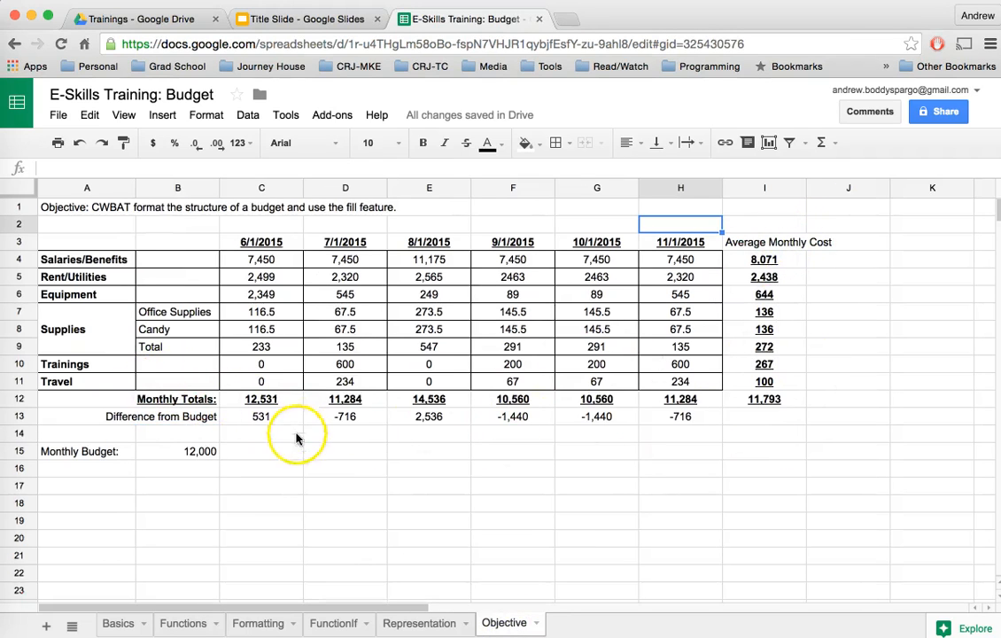
{"action": "left_click", "coordinate": [183, 623]}
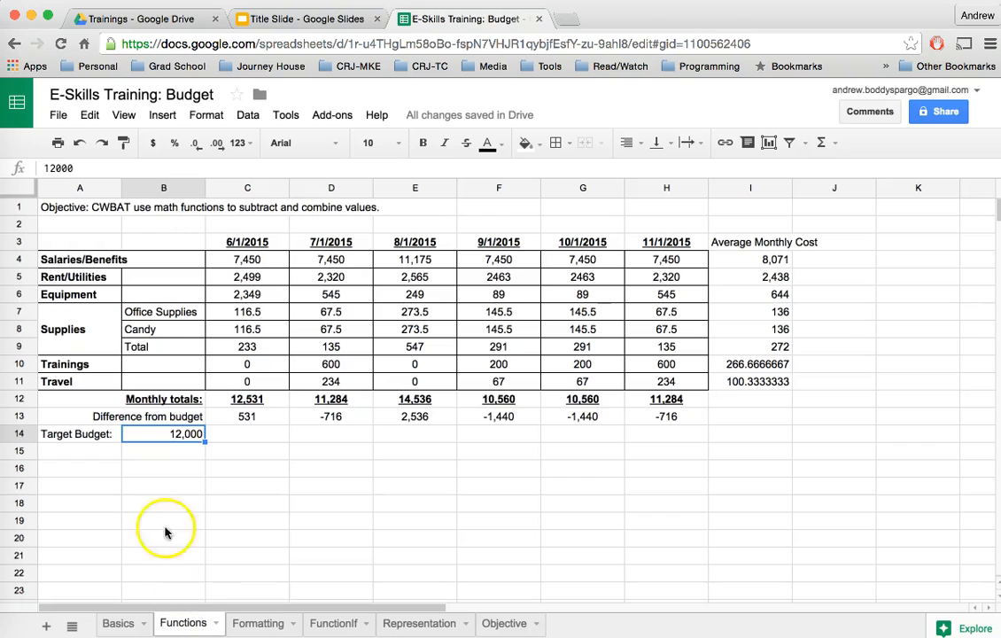
Review the objective in A1, the Average Monthly Cost heading and the June difference formula in C13.
{"action": "left_click", "coordinate": [106, 226]}
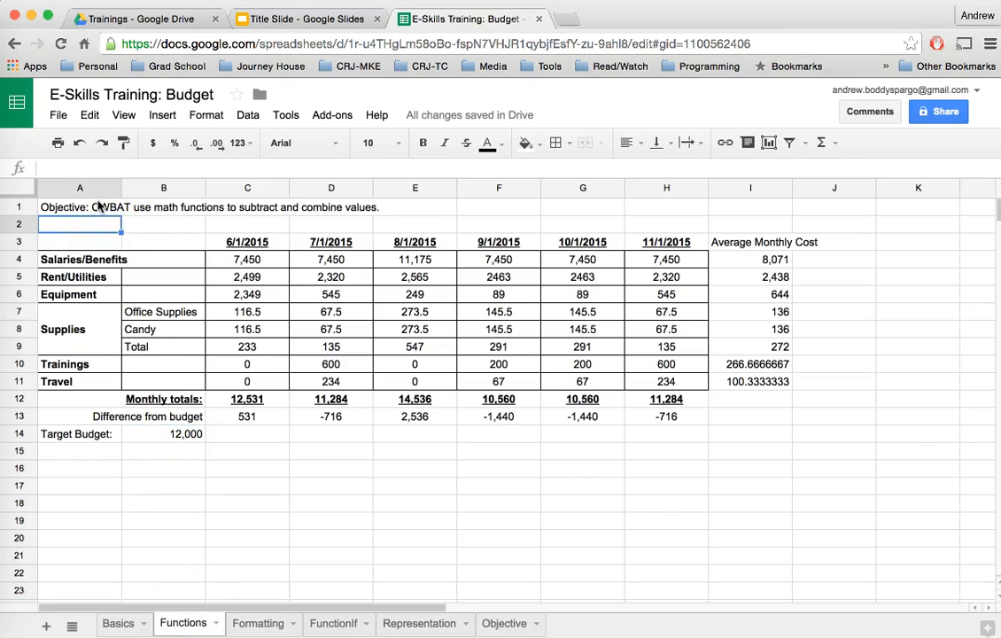
{"action": "left_click", "coordinate": [100, 207]}
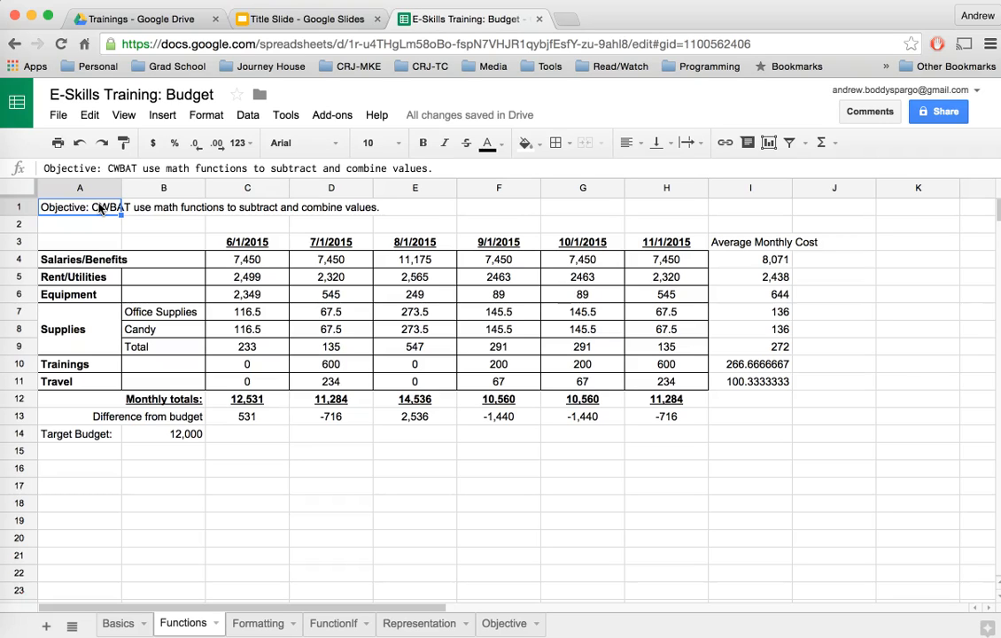
{"action": "left_click", "coordinate": [730, 248]}
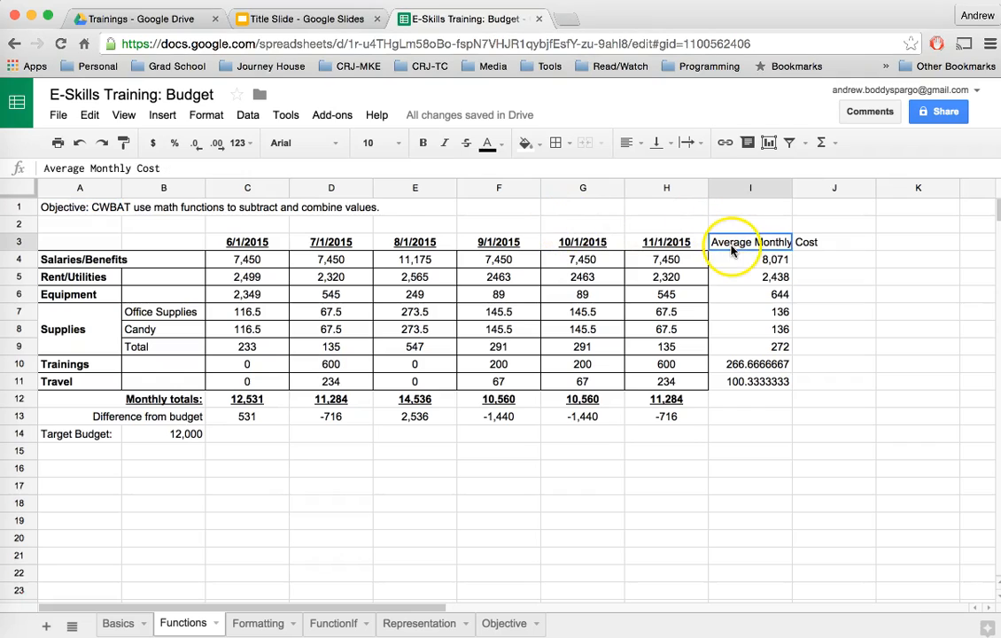
{"action": "left_click", "coordinate": [241, 420]}
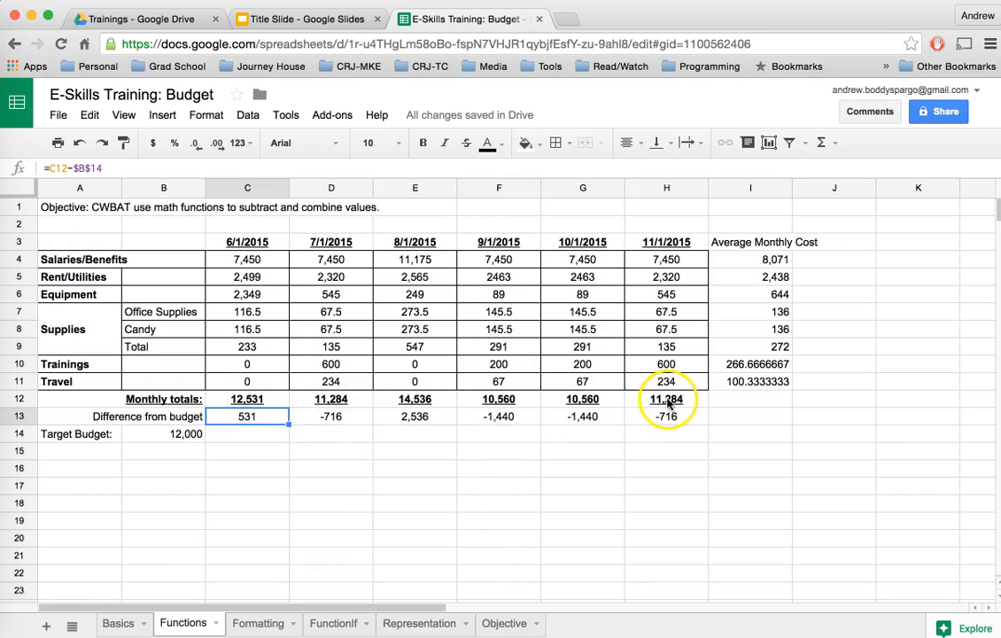
{"action": "left_click", "coordinate": [271, 434]}
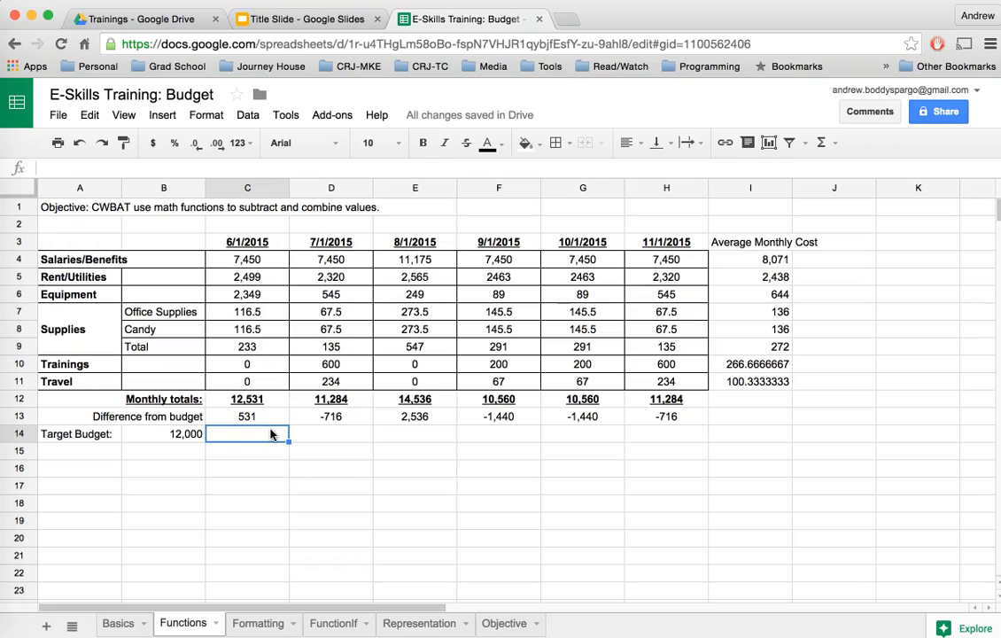
{"action": "left_click", "coordinate": [252, 454]}
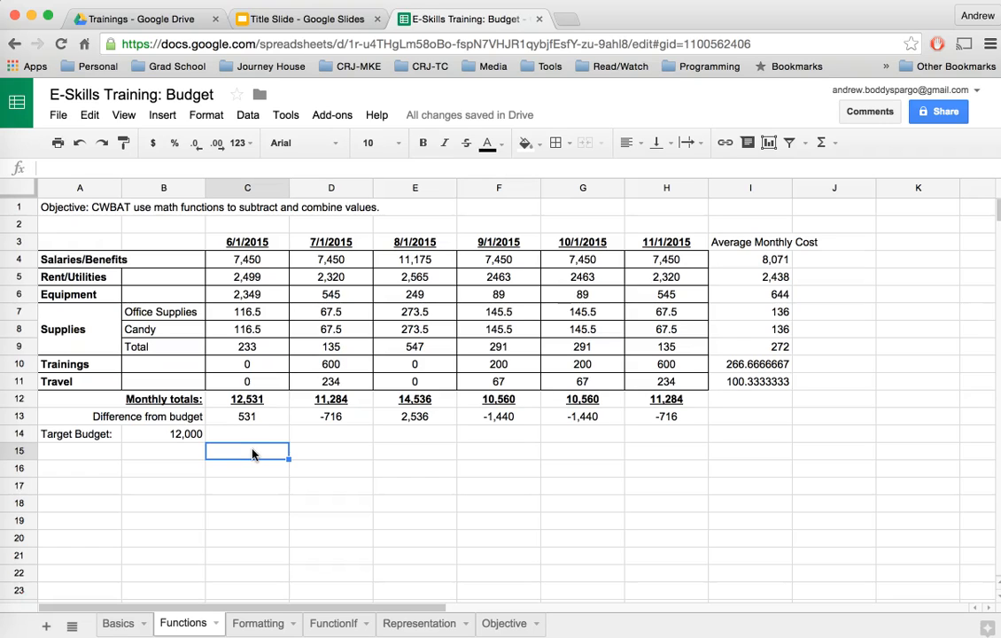
Search Google in a new tab for "how to find maximum number in excel" and open the Office support article on smallest or largest numbers.
{"action": "left_click", "coordinate": [567, 20]}
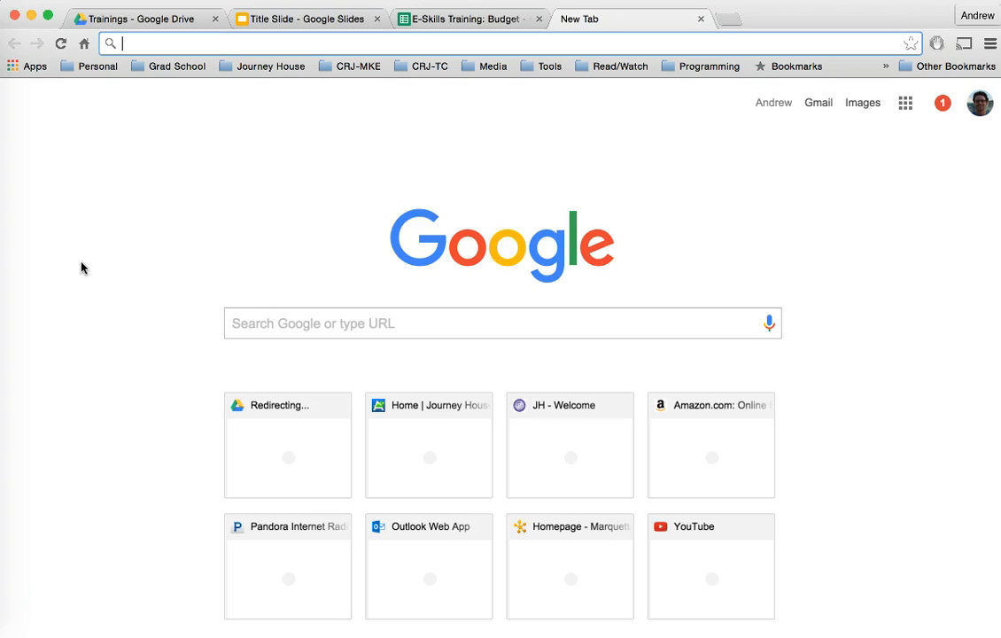
{"action": "type", "text": "how to find maximum number in excel"}
{"action": "key", "text": "Return"}
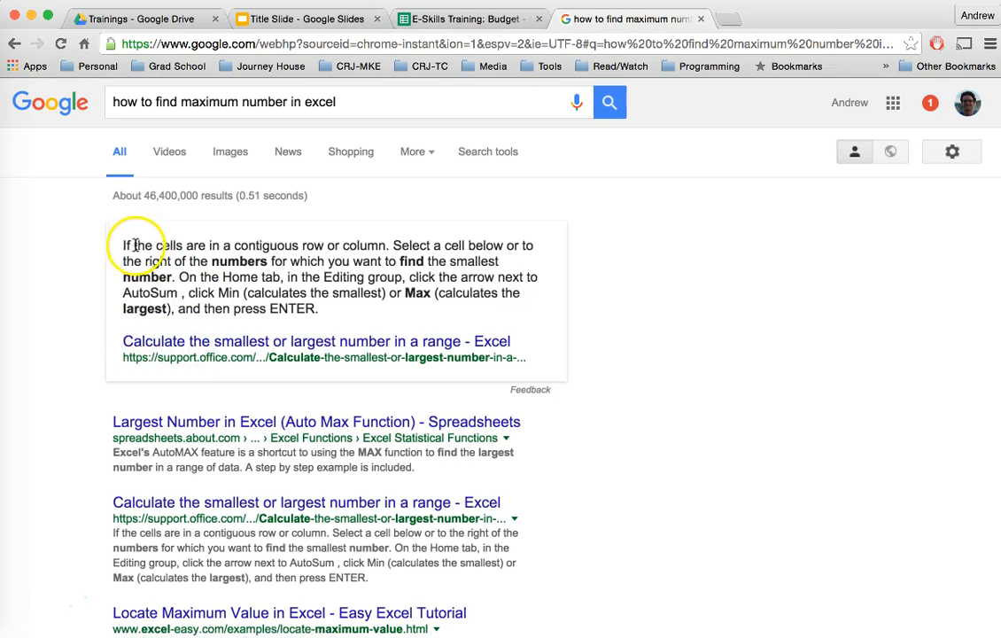
{"action": "left_click", "coordinate": [239, 349]}
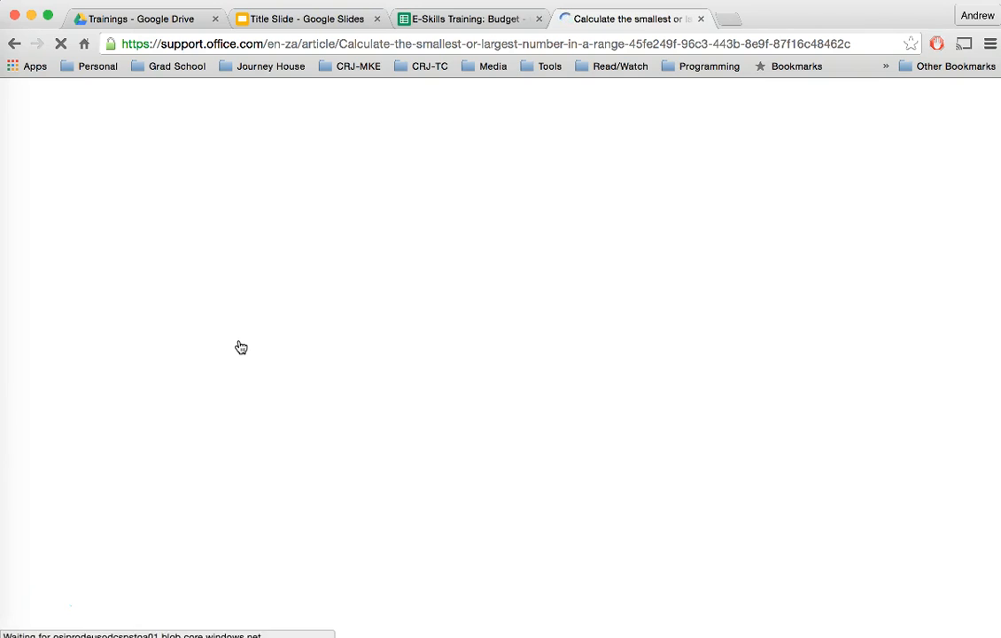
Read the article's instructions and example formulas for finding the smallest and largest numbers in a range.
{"action": "scroll", "coordinate": [240, 346], "scroll_direction": "down", "scroll_amount": 8}
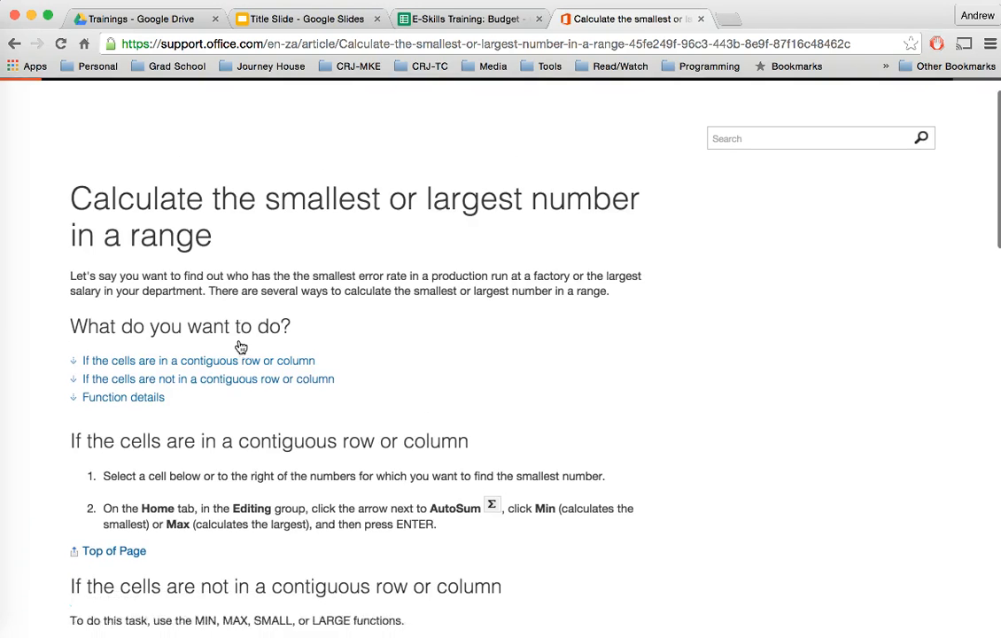
{"action": "scroll", "coordinate": [241, 347], "scroll_direction": "down", "scroll_amount": 9}
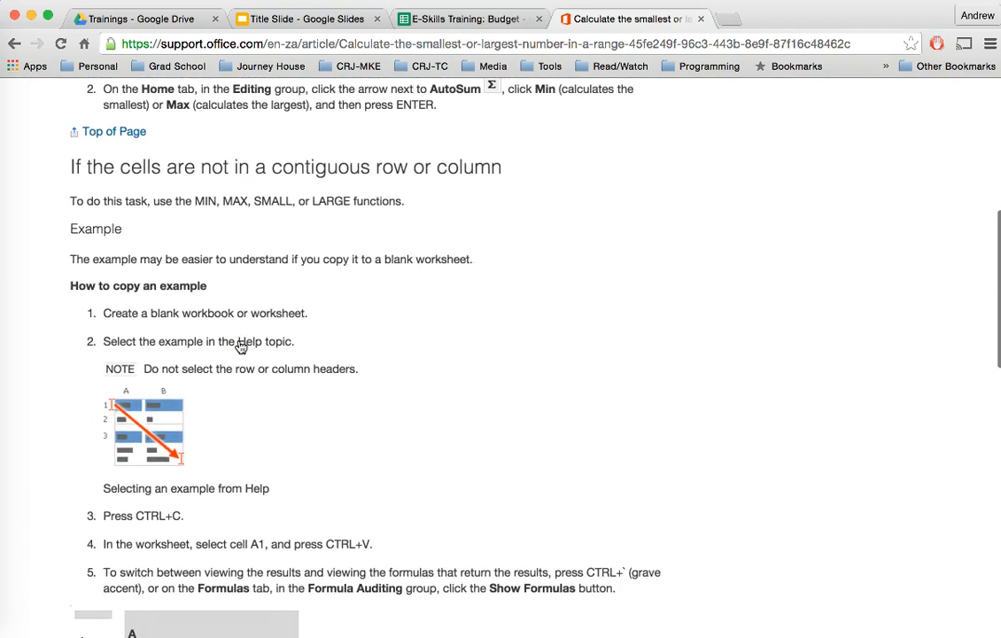
{"action": "scroll", "coordinate": [240, 347], "scroll_direction": "down", "scroll_amount": 6}
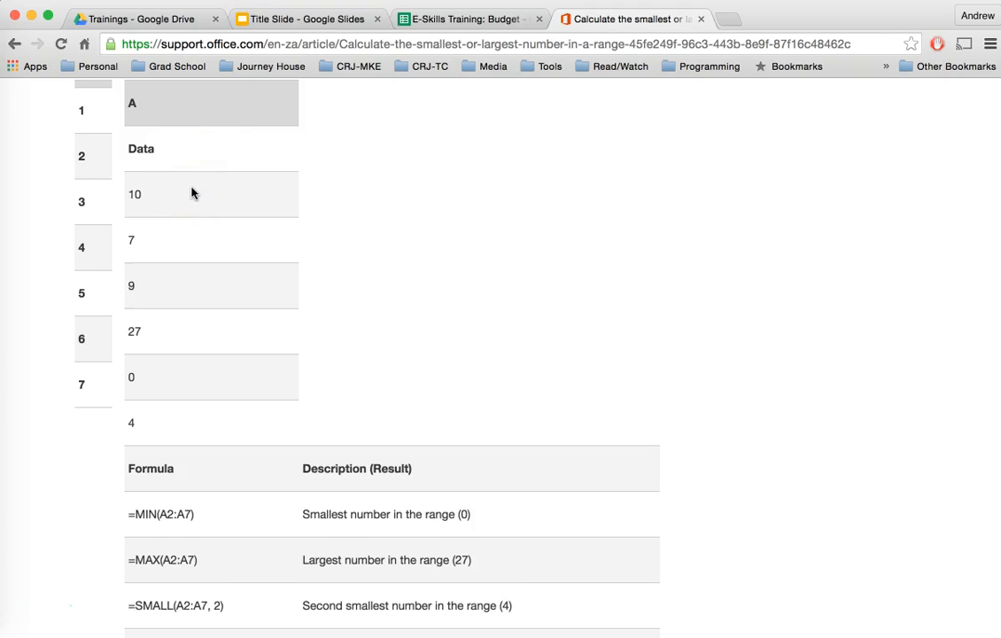
{"action": "scroll", "coordinate": [192, 193], "scroll_direction": "up", "scroll_amount": 15}
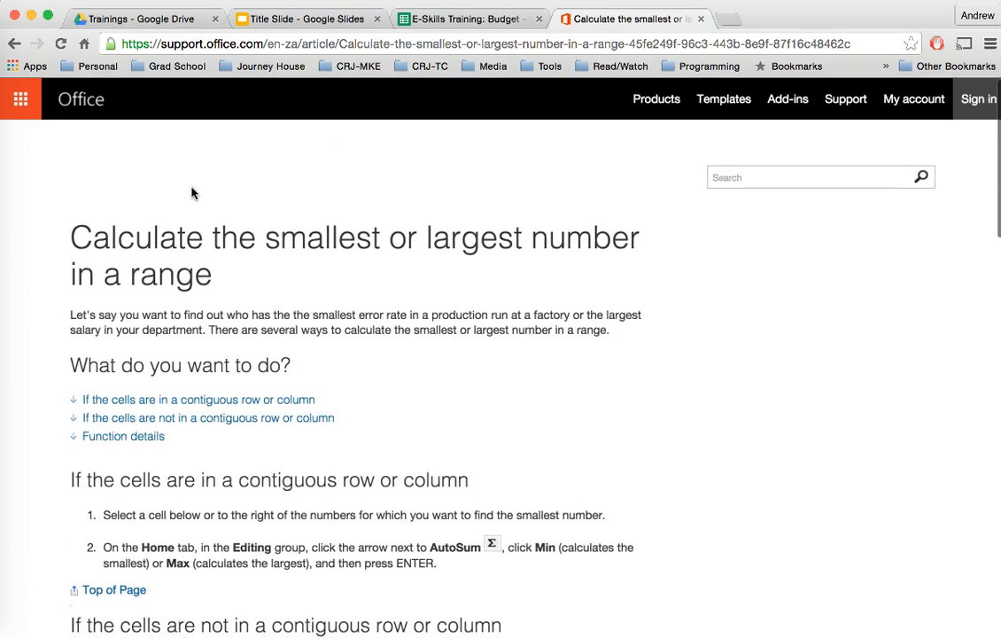
Return to the budget spreadsheet, start a MAX formula in cell C15 and expand the function's help for its syntax and example.
{"action": "left_click", "coordinate": [440, 20]}
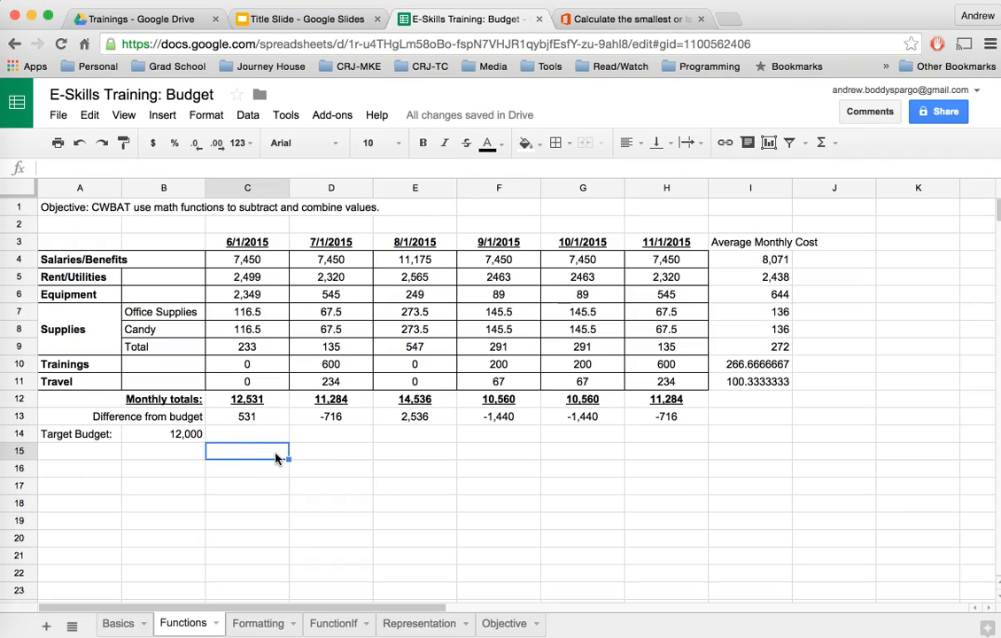
{"action": "double_click", "coordinate": [276, 457]}
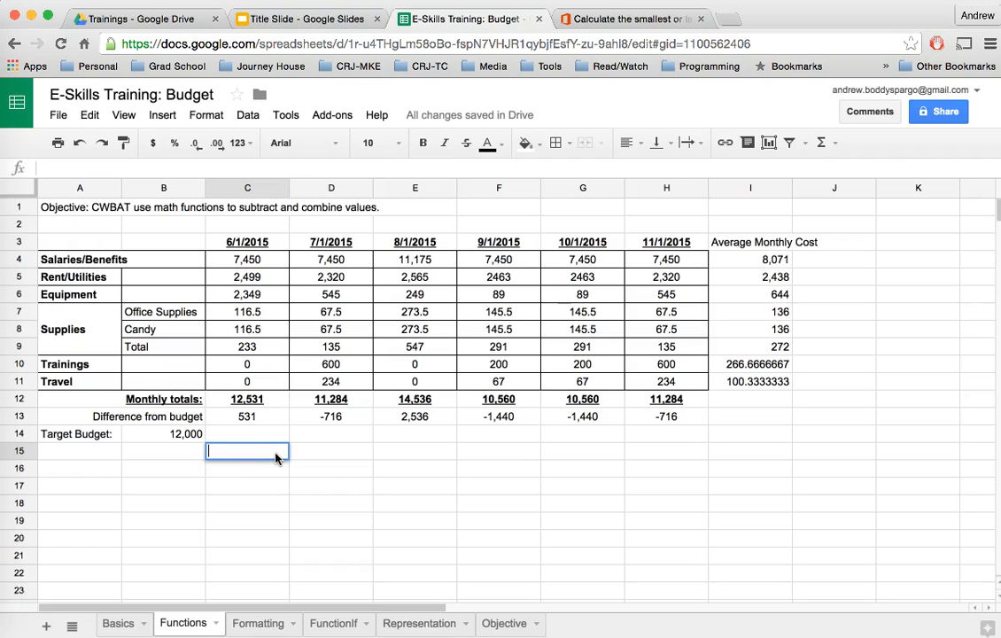
{"action": "type", "text": "="}
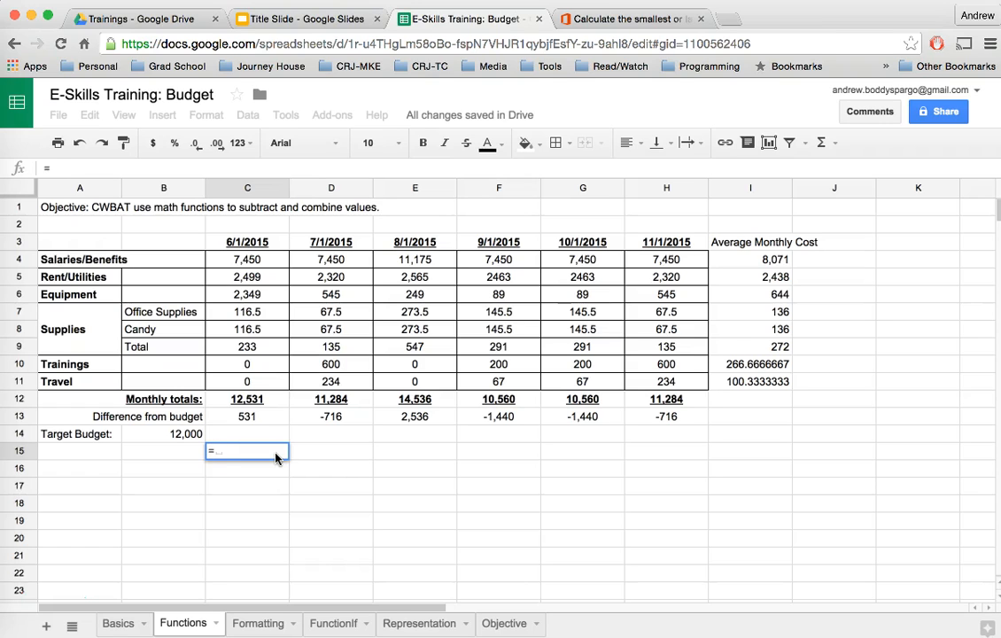
{"action": "type", "text": "maz"}
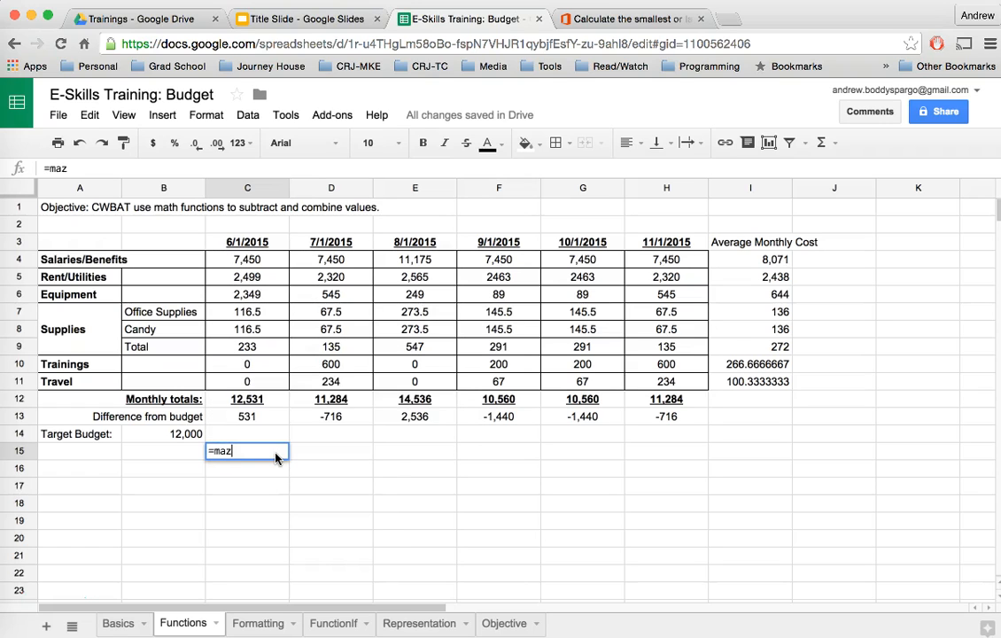
{"action": "key", "text": "BackSpace"}
{"action": "type", "text": "x"}
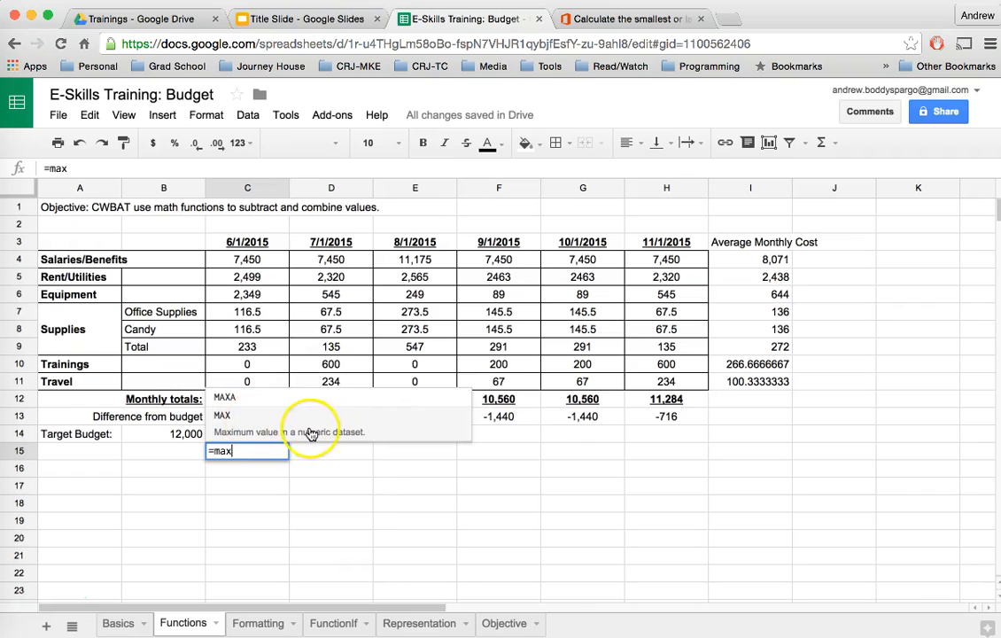
{"action": "left_click", "coordinate": [266, 427]}
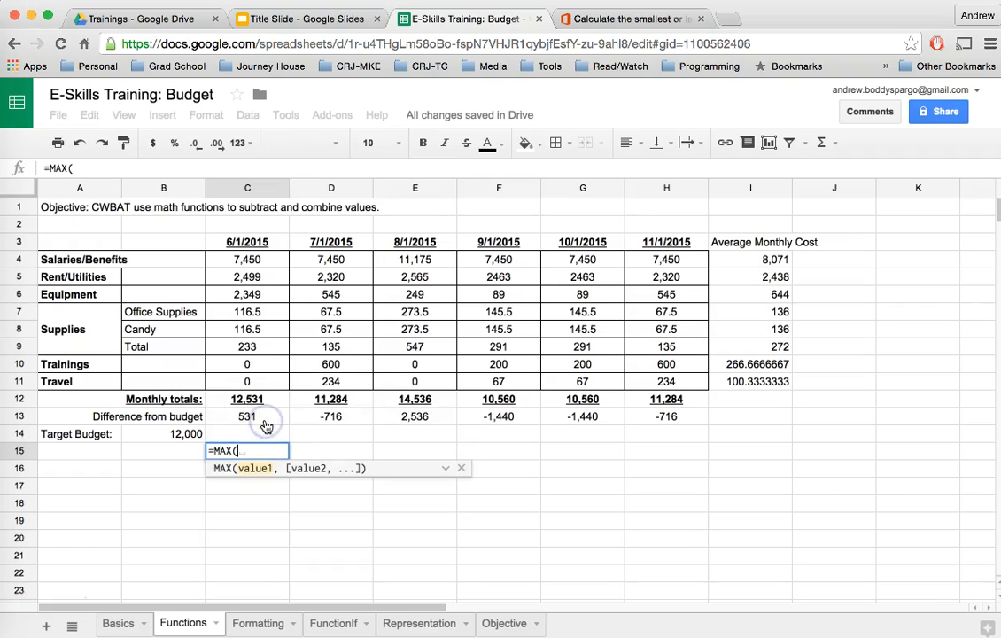
{"action": "left_click", "coordinate": [446, 470]}
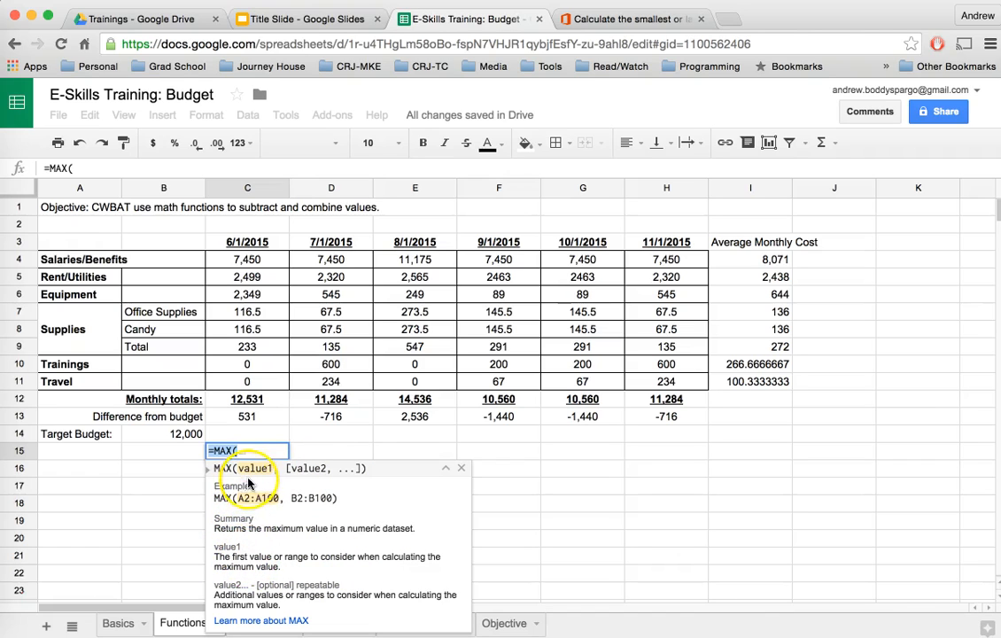
Complete the formula in C15 as =MAX(C4:C11) to find the largest June cost.
{"action": "left_click", "coordinate": [248, 451]}
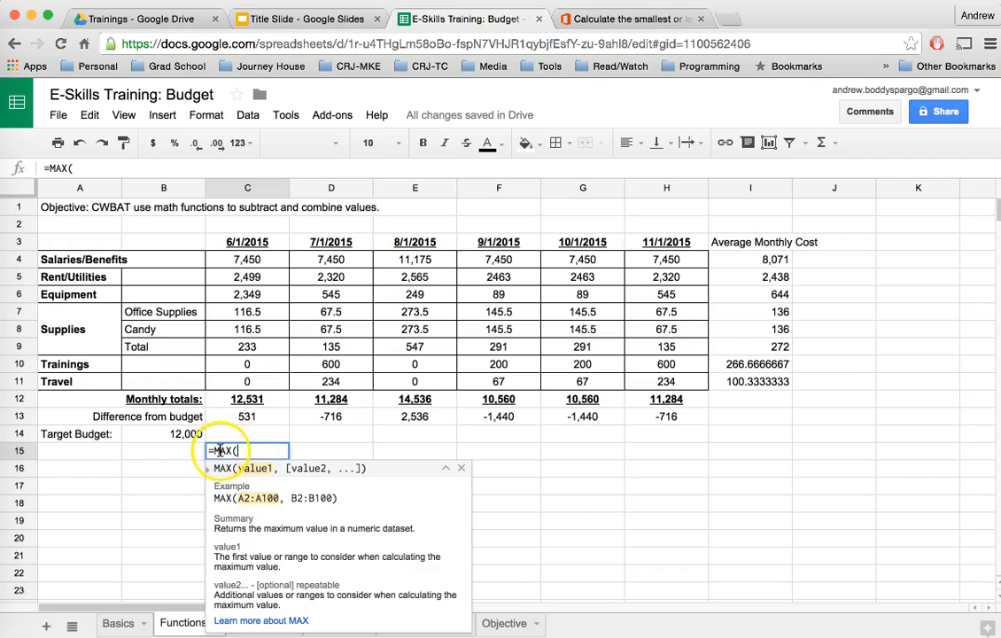
{"action": "left_click_drag", "start_coordinate": [246, 264], "coordinate": [250, 381]}
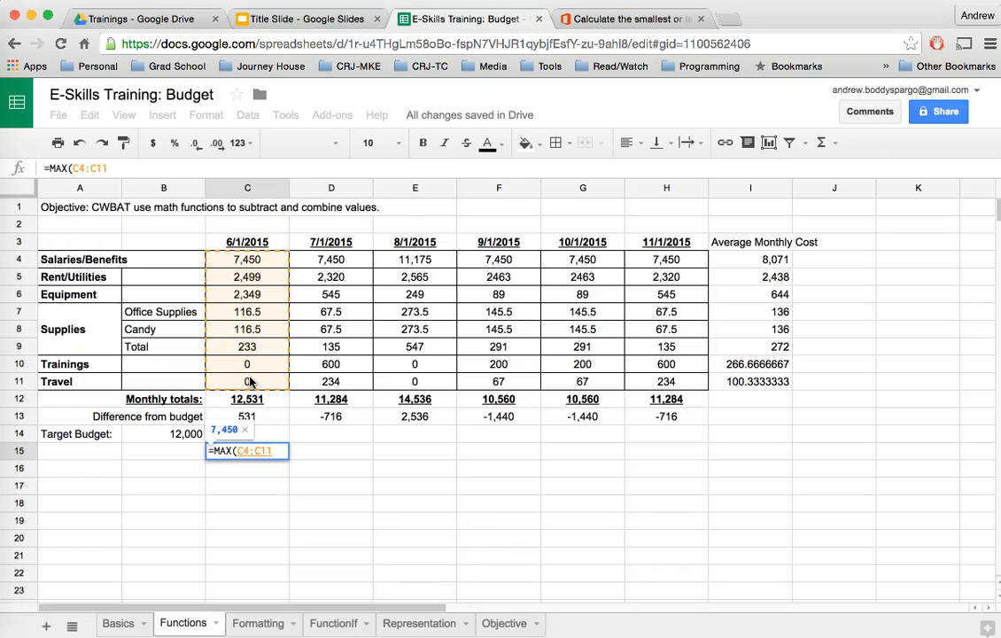
{"action": "type", "text": ")"}
{"action": "key", "text": "Return"}
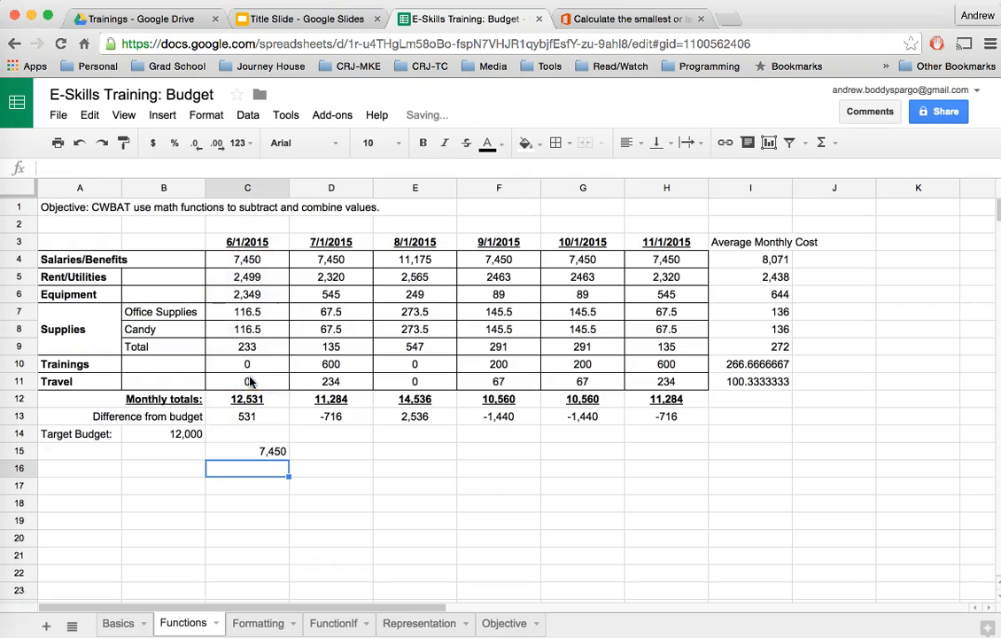
Review the trial MAX formula in C15 and delete it from the sheet.
{"action": "left_click", "coordinate": [248, 452]}
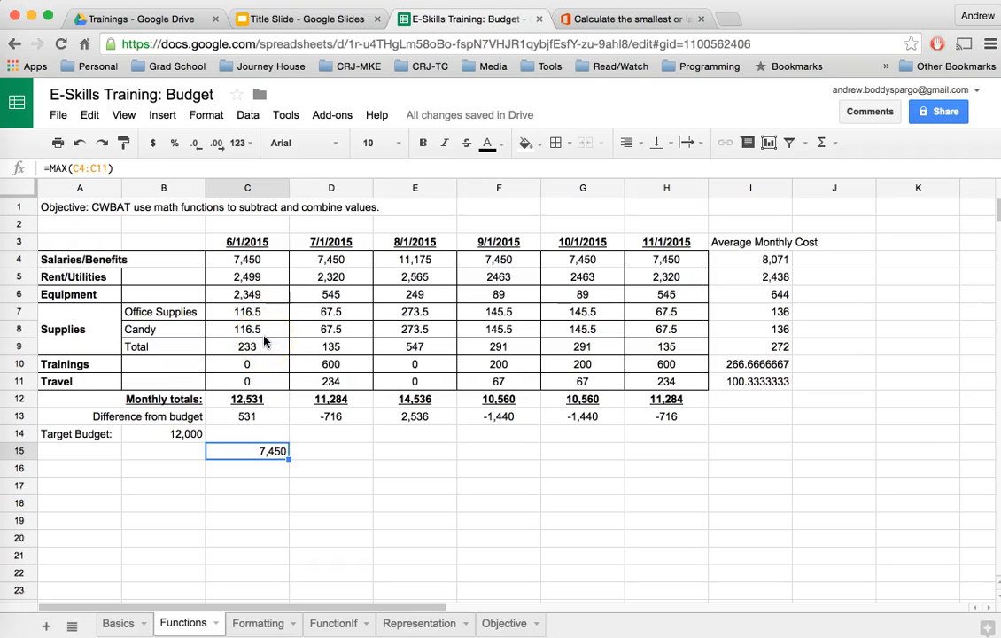
{"action": "key", "text": "Delete"}
{"action": "left_click", "coordinate": [110, 452]}
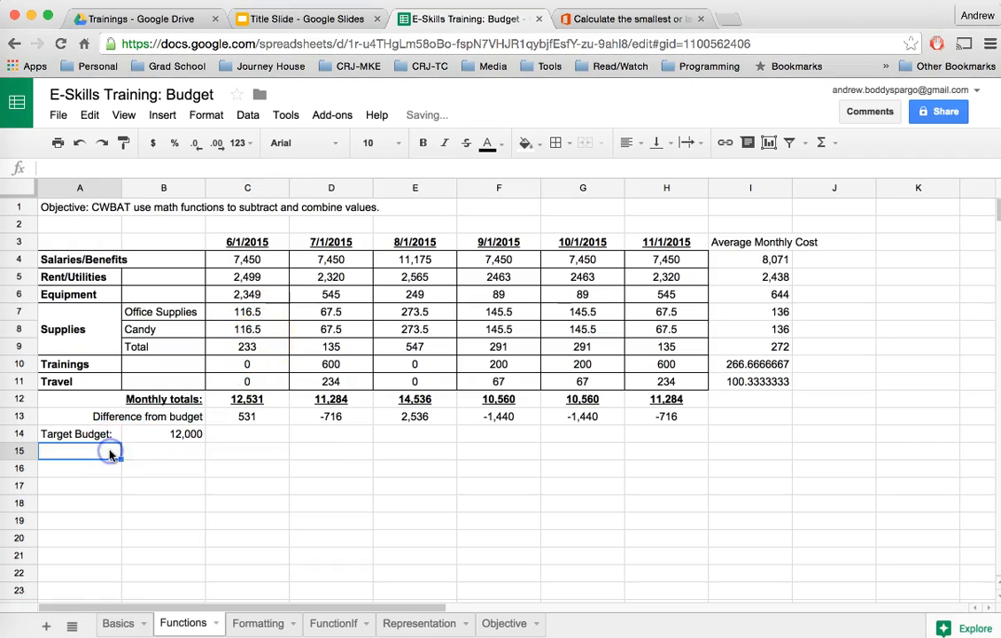